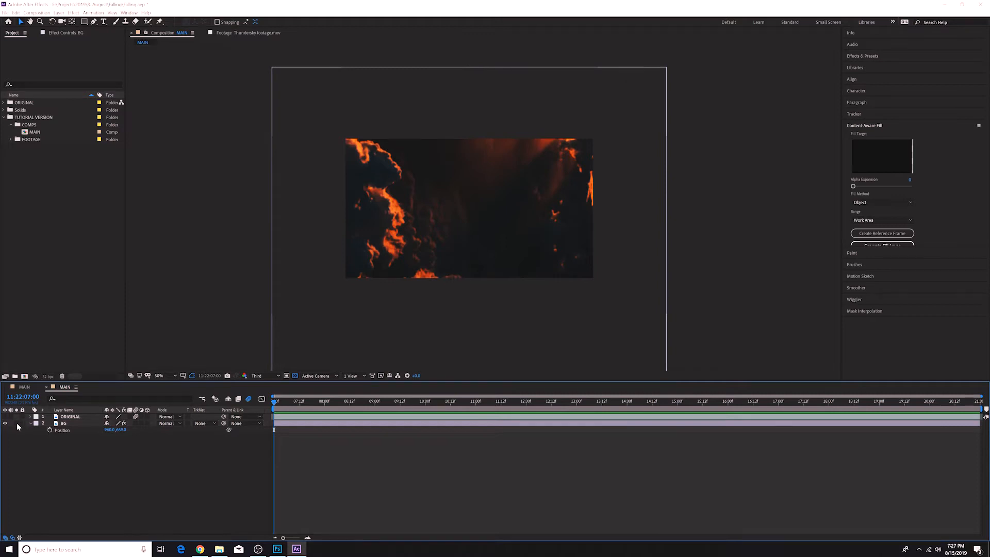
Make the ORIGINAL green-screen layer visible above BG, activate the Pen tool and scrub the footage from its start.
left_click(5, 416)
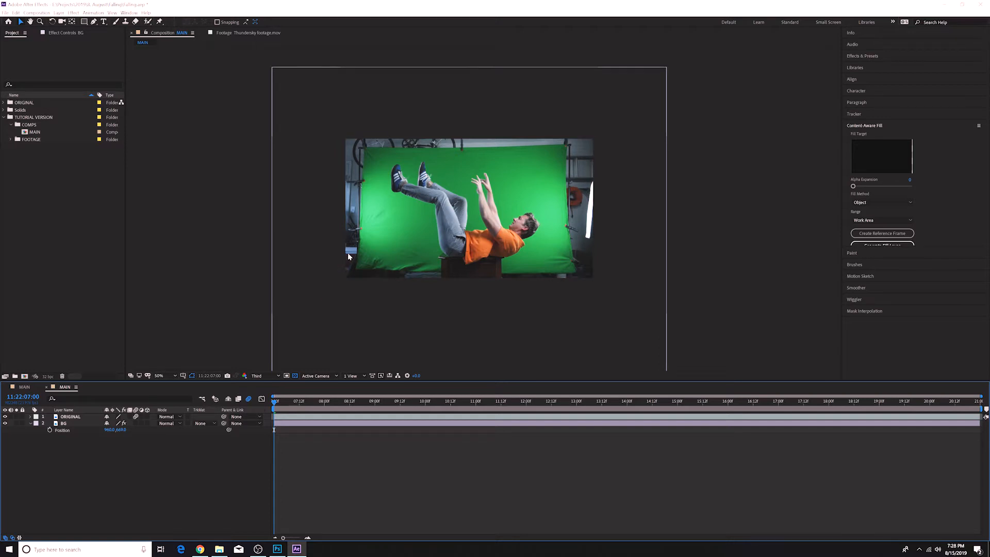
left_click(94, 22)
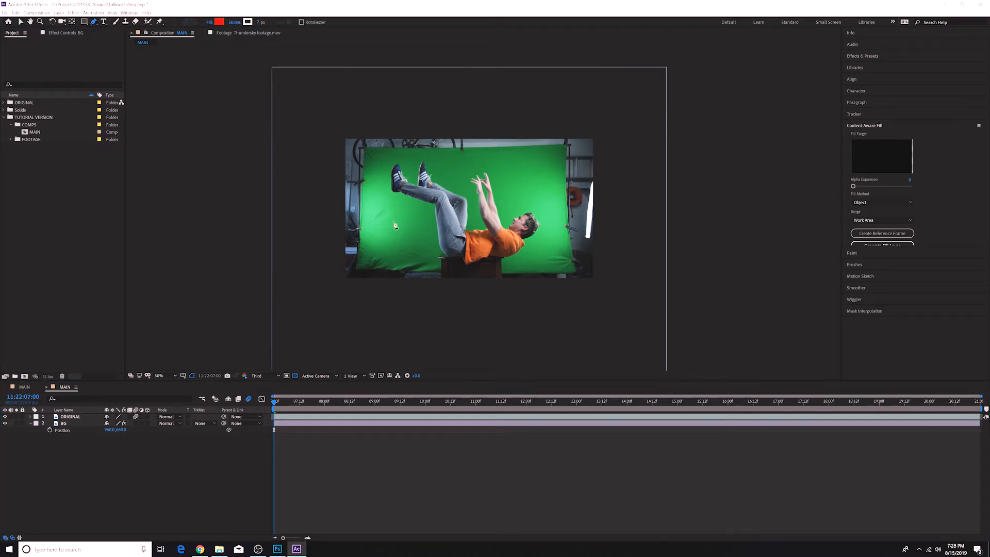
left_click_drag(316, 402, 272, 402)
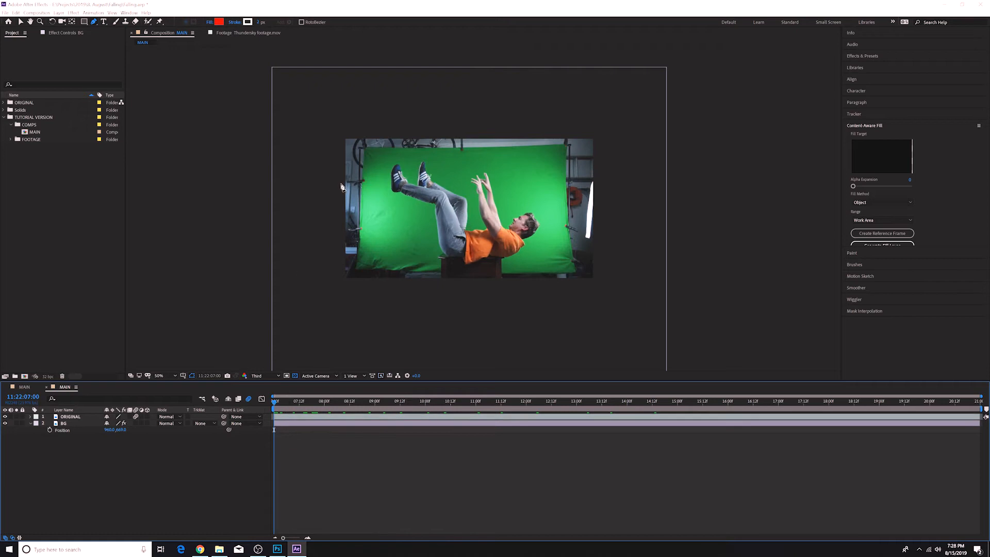
left_click(381, 184)
left_click(398, 200)
left_click(420, 208)
left_click(433, 224)
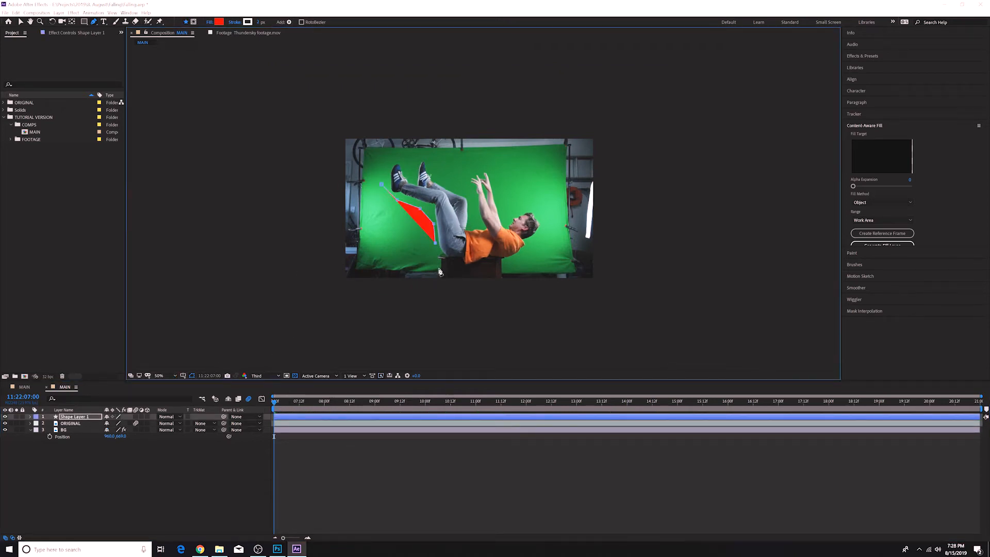
key("Delete")
left_click(77, 417)
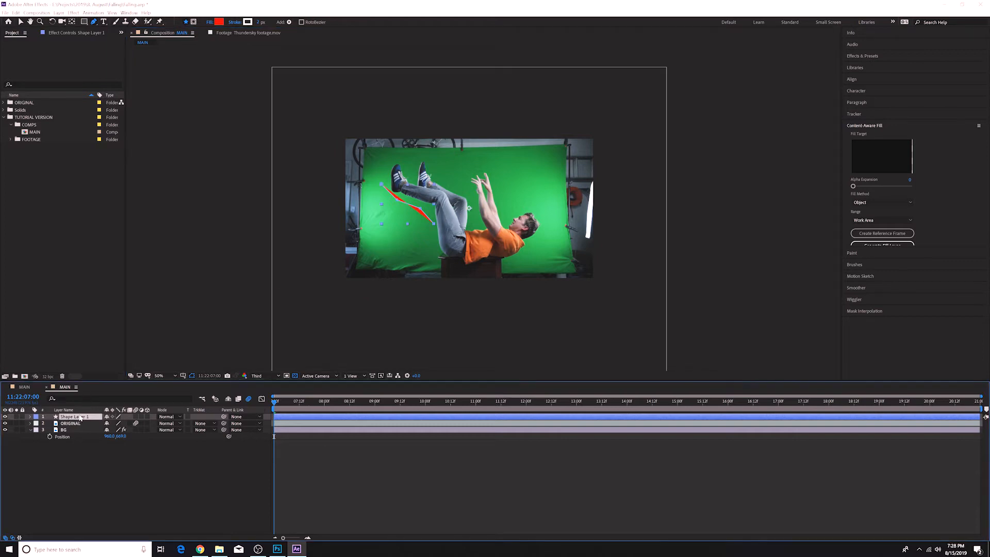
key("Delete")
Draw a closed, rough garbage mask on the ORIGINAL layer around the falling man, following his feet, hands, head and the stool.
left_click(77, 417)
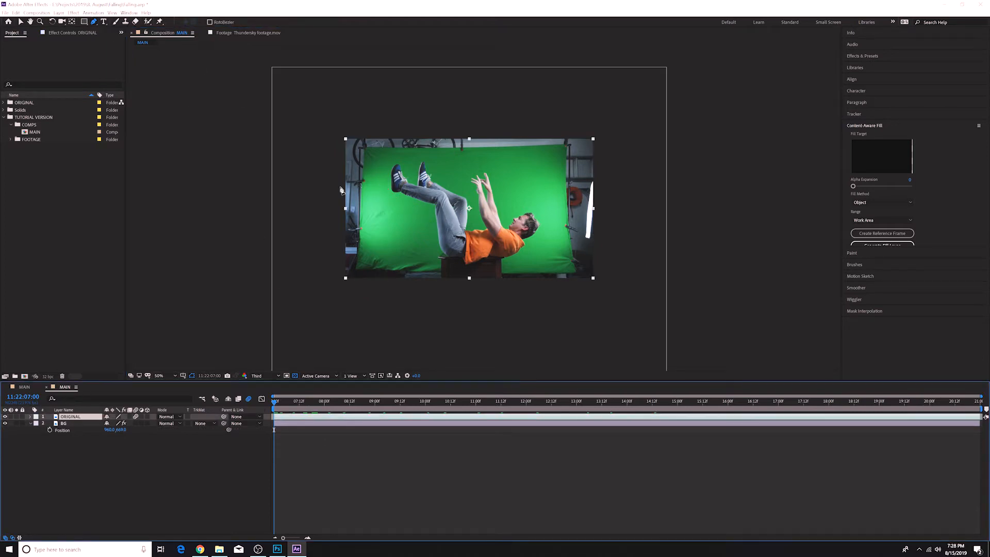
left_click(384, 192)
left_click(389, 161)
left_click(403, 159)
left_click(411, 167)
left_click(423, 159)
left_click(438, 162)
left_click(440, 175)
left_click(452, 178)
left_click(469, 170)
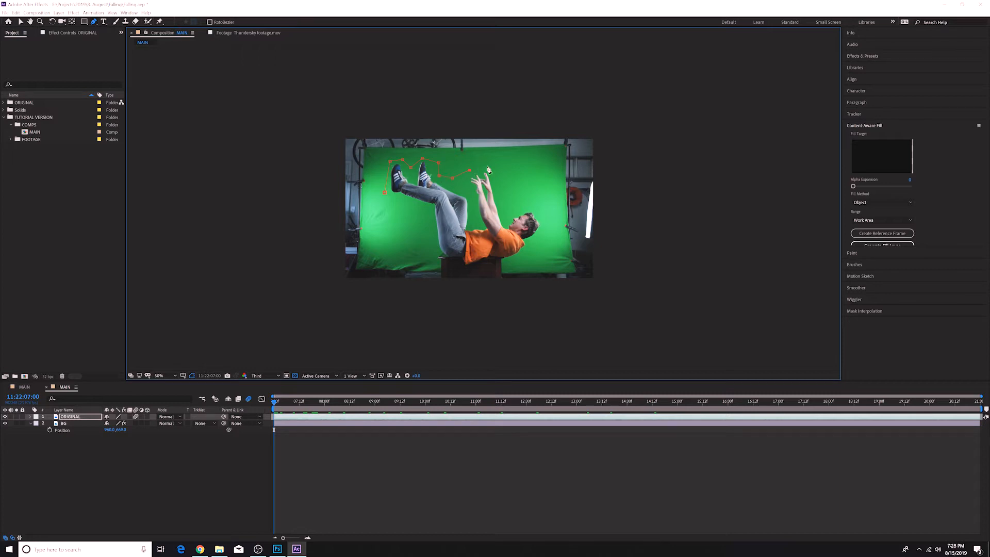
left_click(507, 211)
left_click(521, 205)
left_click(542, 210)
left_click(547, 234)
left_click(532, 253)
left_click(516, 263)
left_click(503, 272)
left_click(470, 273)
left_click(432, 273)
left_click(412, 248)
left_click(384, 193)
Draw a second closed mask on ORIGINAL, tracing the underside of the jeans and shirt closely and looping loosely around the stool.
left_click(21, 22)
left_click(75, 417)
left_click(94, 22)
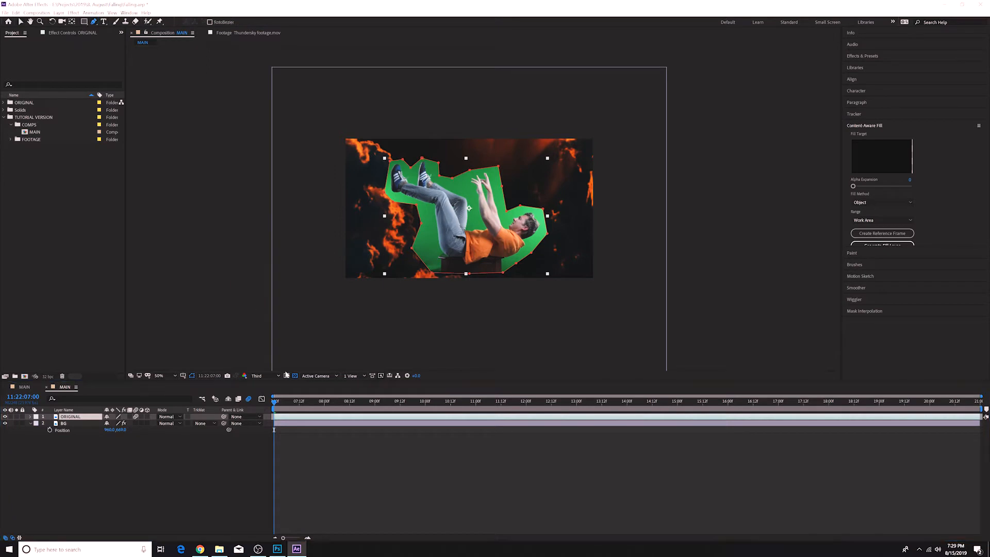
left_click(172, 376)
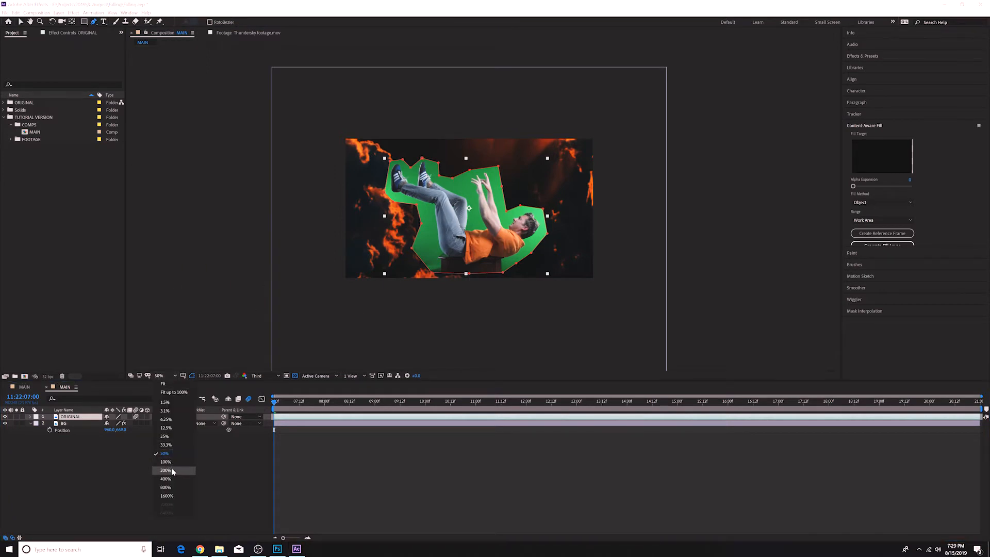
left_click(166, 471)
scroll(307, 193, "down", 5)
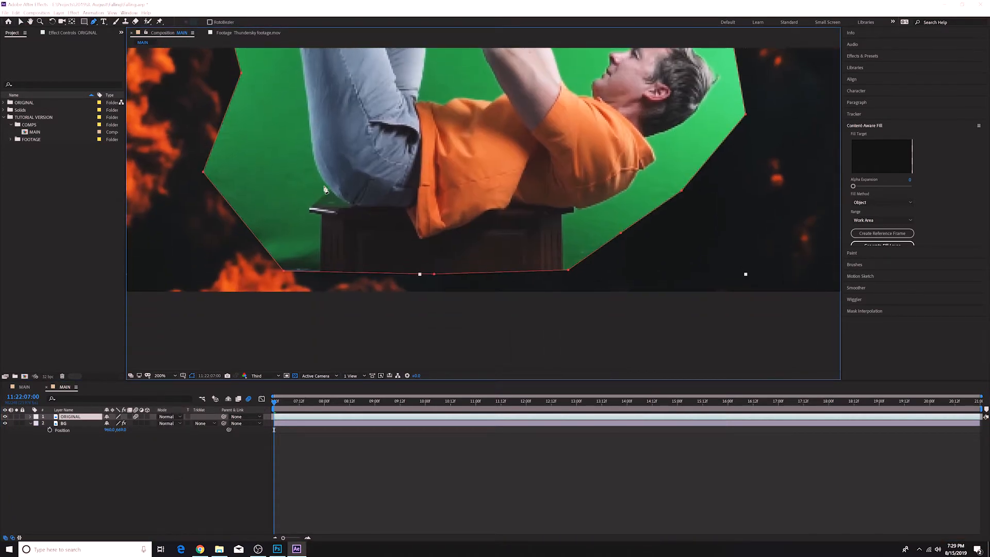
left_click(321, 176)
left_click_drag(344, 200, 356, 205)
left_click(380, 207)
left_click(398, 207)
left_click(406, 207)
left_click(421, 238)
left_click(438, 234)
left_click(455, 229)
left_click(474, 217)
left_click(480, 213)
left_click(491, 208)
left_click(496, 207)
left_click(504, 209)
left_click(510, 204)
left_click(516, 204)
left_click(523, 205)
left_click(528, 206)
left_click(533, 205)
left_click(538, 206)
left_click(545, 205)
left_click(559, 209)
left_click(568, 209)
left_click(575, 207)
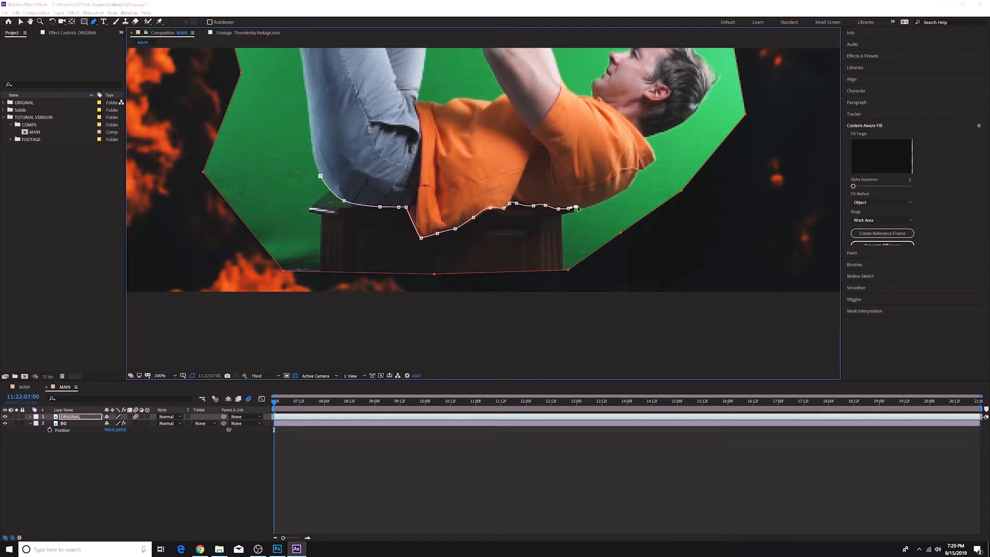
left_click_drag(627, 268, 628, 294)
left_click(542, 336)
left_click(323, 320)
left_click(191, 243)
left_click(228, 169)
left_click(320, 176)
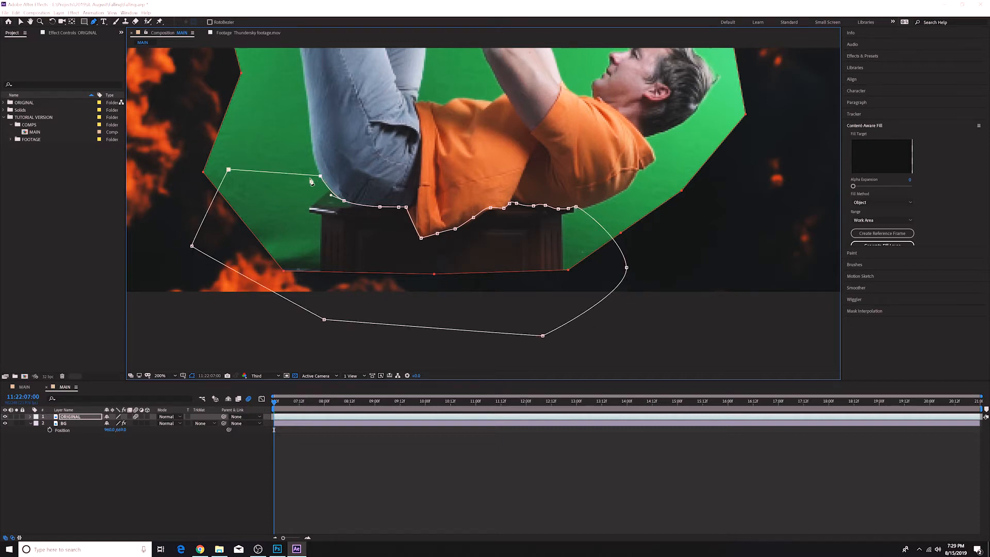
left_click(21, 22)
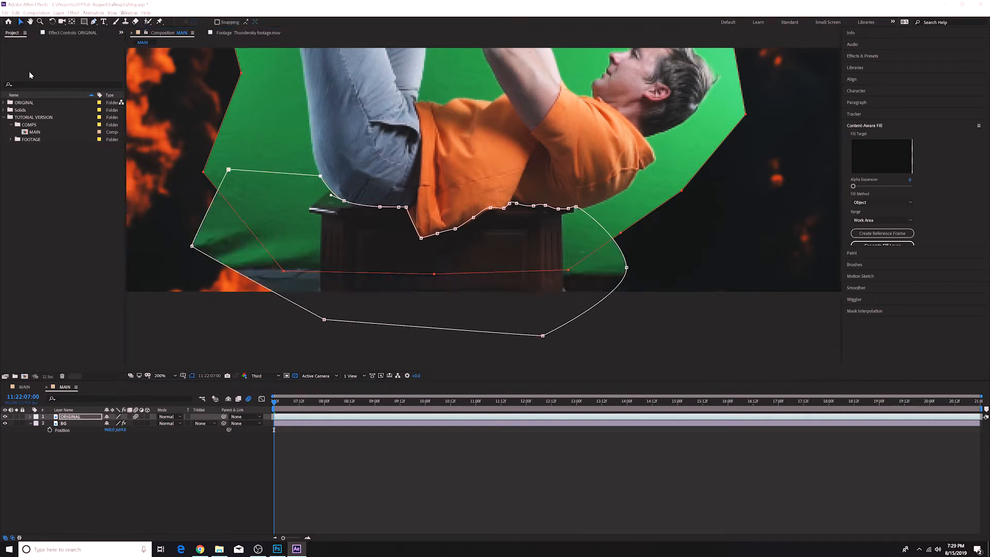
Reveal the mask properties of the ORIGINAL layer and set Mask 2 to Subtract.
left_click(66, 417)
key("m")
left_click(64, 438)
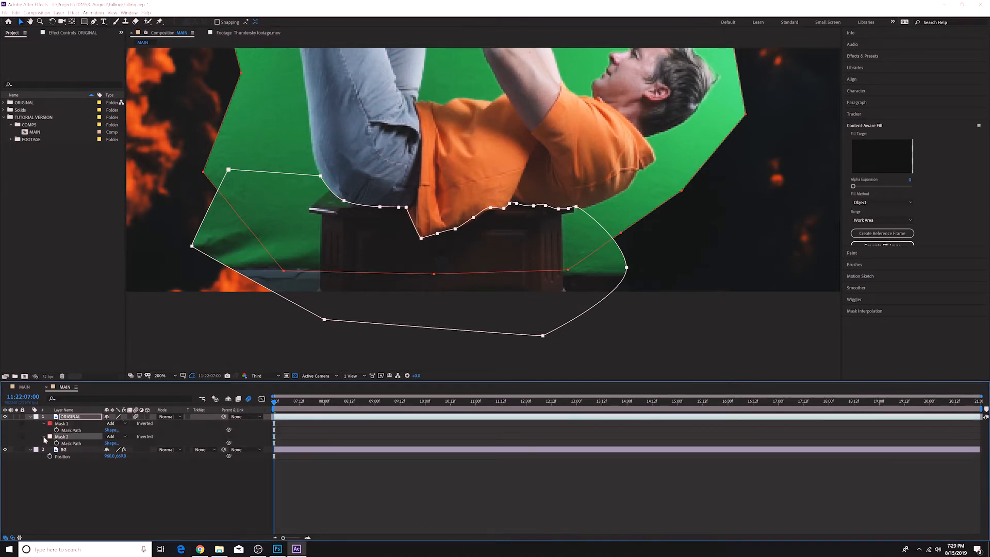
left_click(44, 438)
left_click(113, 436)
left_click(116, 457)
Set the Mask 2 feather to 10 pixels and deselect the layer.
left_click(113, 450)
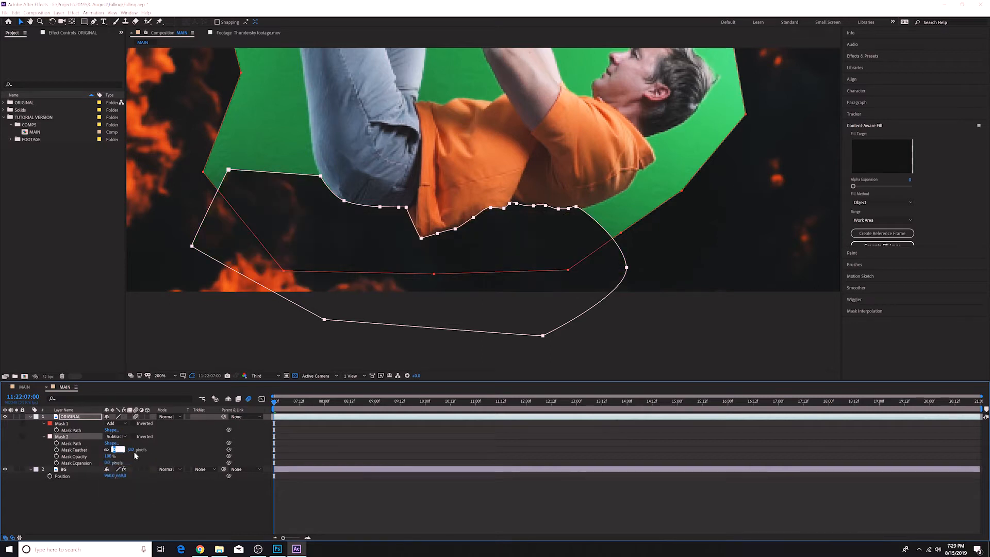
type("10")
key("Return")
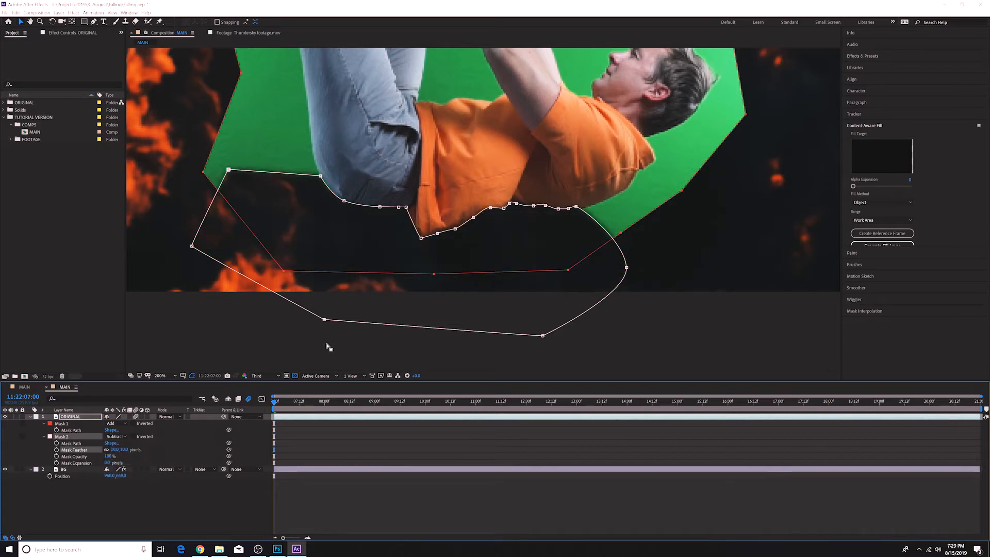
left_click(176, 498)
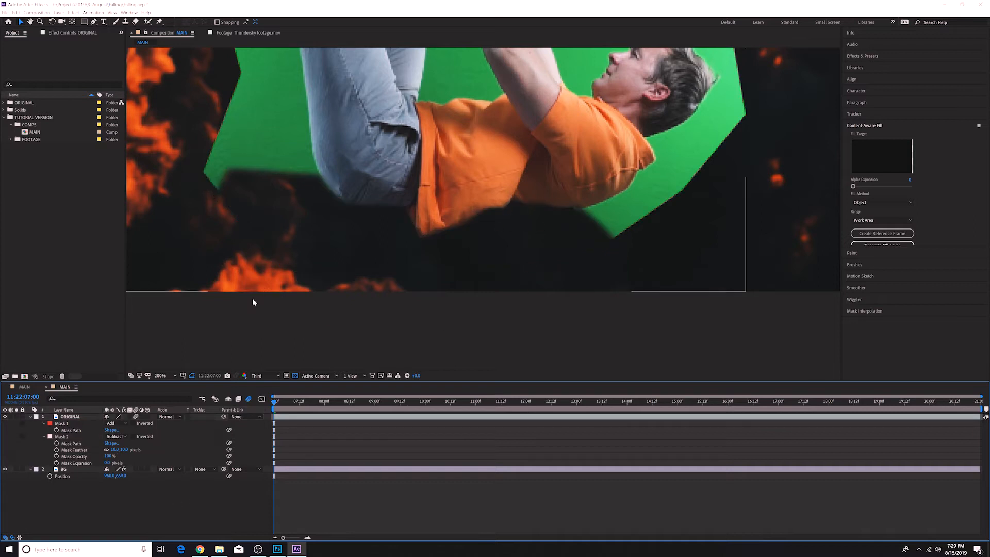
Enable Mask Path keyframing for Mask 1 at the start of the composition.
left_click(167, 375)
left_click(171, 456)
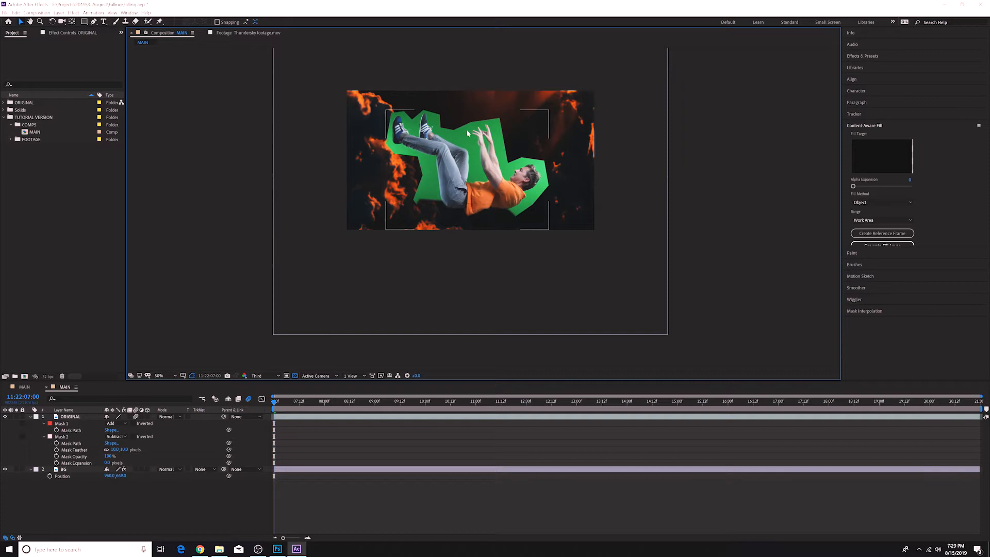
left_click(61, 424)
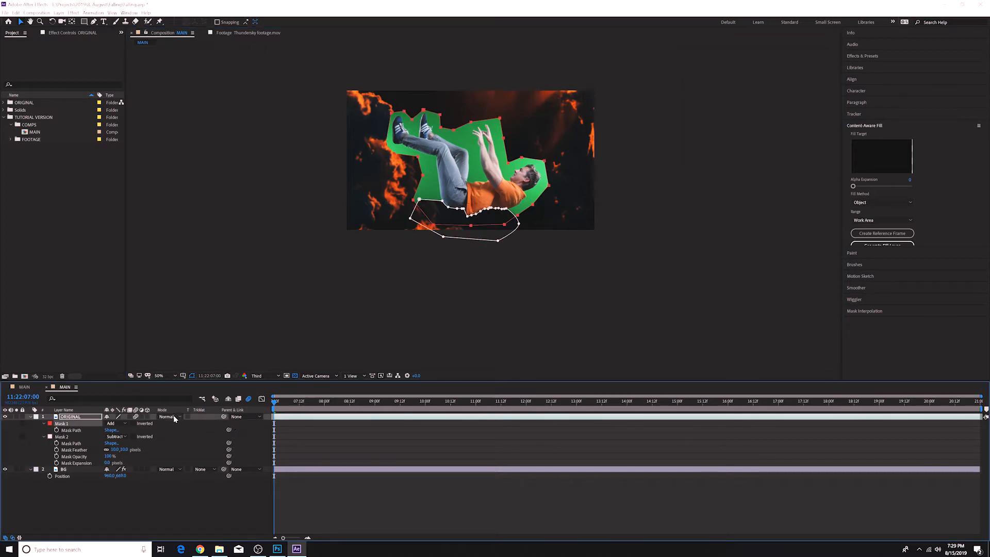
left_click(56, 430)
At 11:22:12:03, reshape Mask 1 outward so it encloses the raised foot and the hands.
left_click_drag(273, 407, 533, 426)
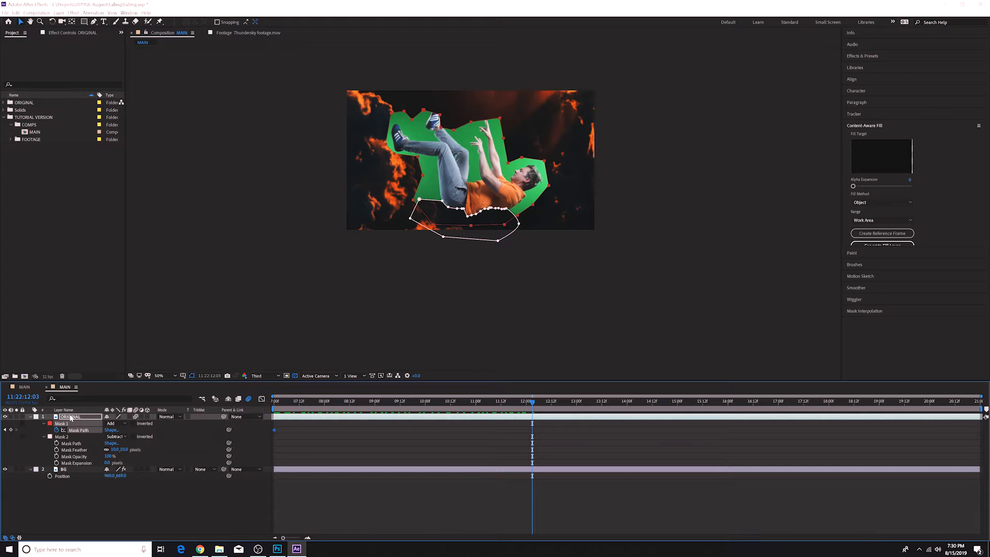
left_click_drag(423, 109, 447, 112)
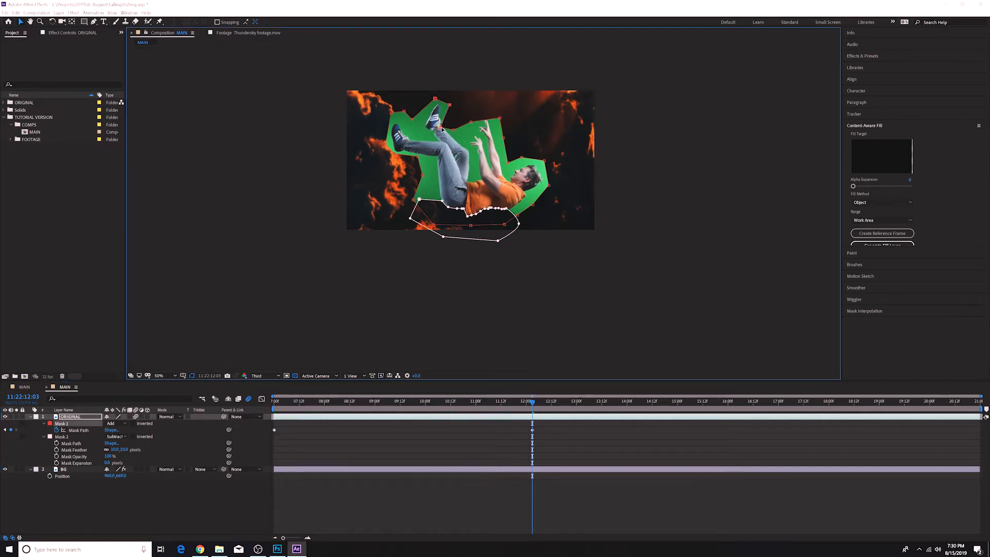
left_click_drag(471, 122, 475, 114)
At 11:22:13:04, adjust the Mask 1 point below the lower foot and check the mask through the end of the clip.
left_click_drag(537, 398, 585, 402)
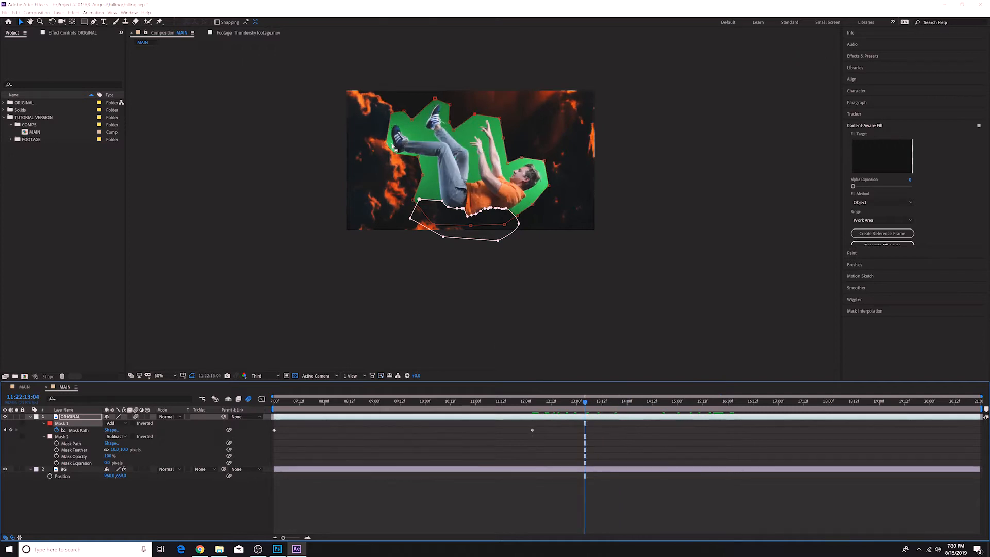
left_click_drag(395, 152, 394, 156)
left_click_drag(586, 404, 984, 413)
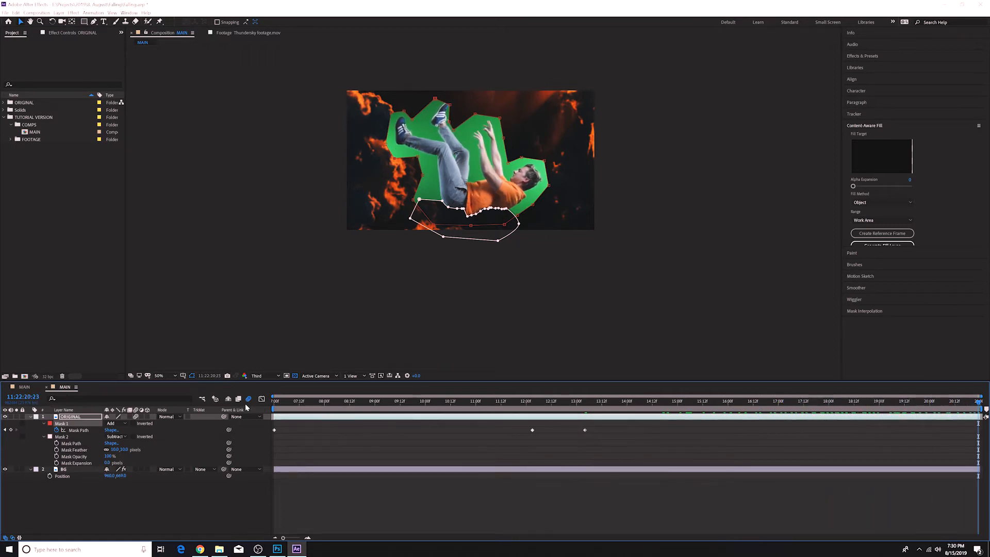
Enable Mask Path keyframing for Mask 2 at the first frame.
left_click(62, 436)
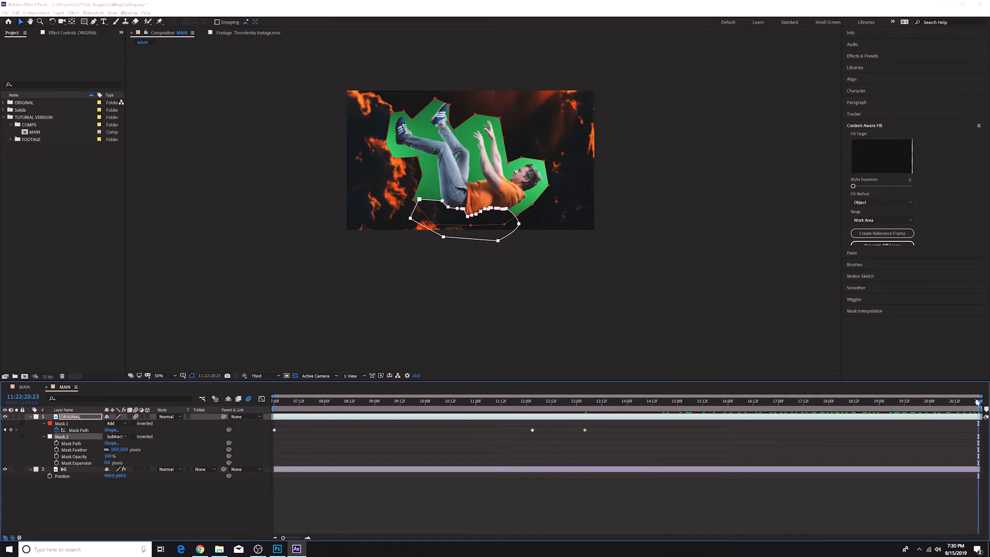
key("Home")
left_click(56, 443)
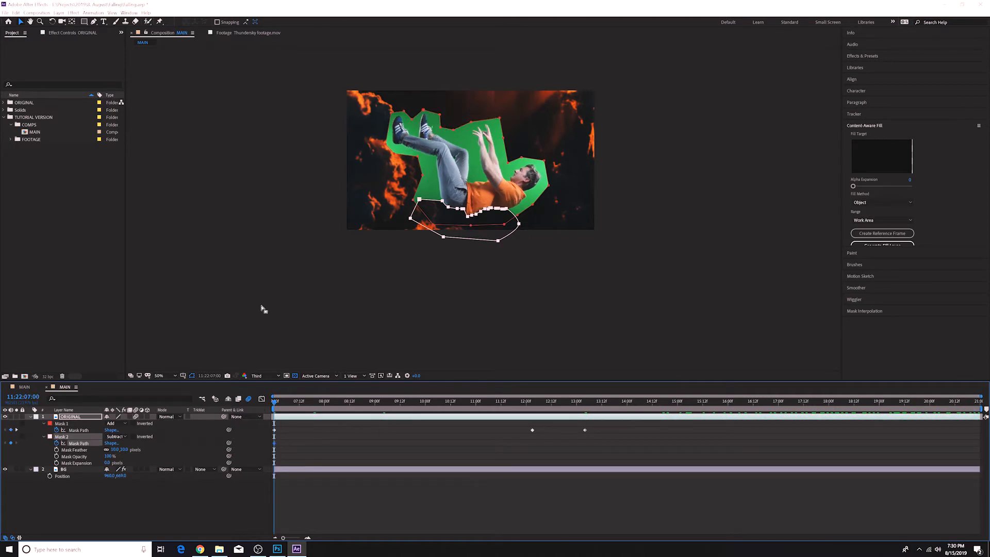
Scrub through the composition at 100% magnification to check the Mask 2 edge against the man's back and legs.
left_click(165, 375)
left_click(166, 464)
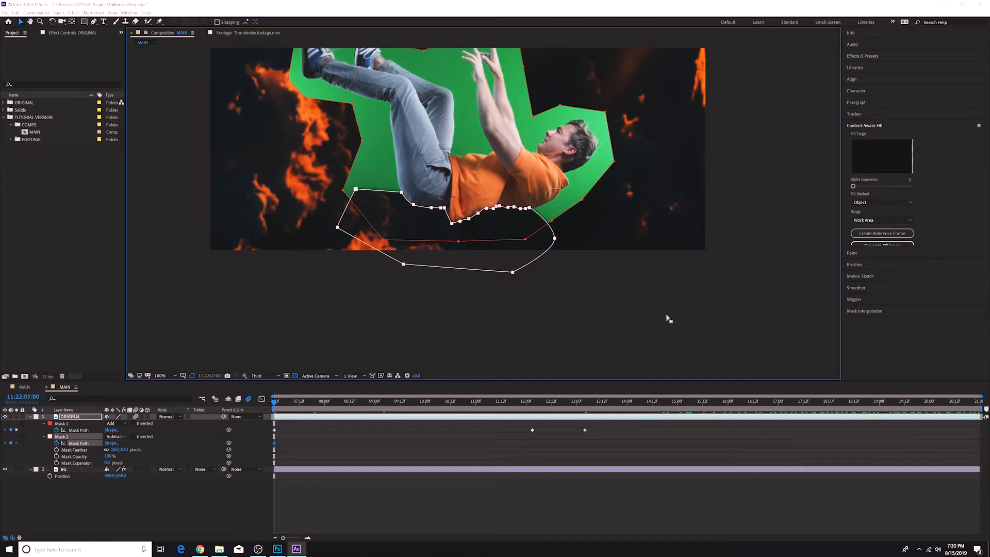
right_click(70, 438)
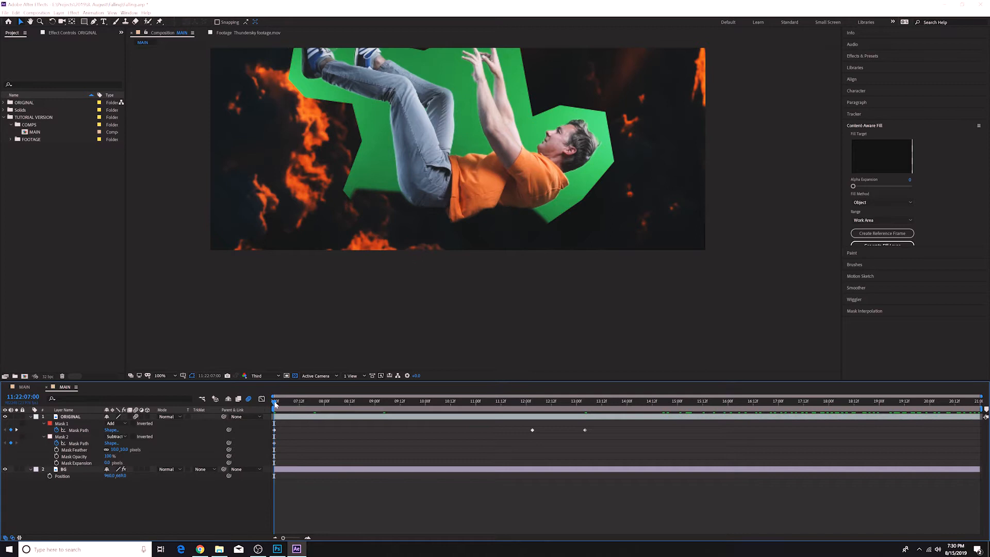
left_click_drag(274, 404, 830, 408)
key("space")
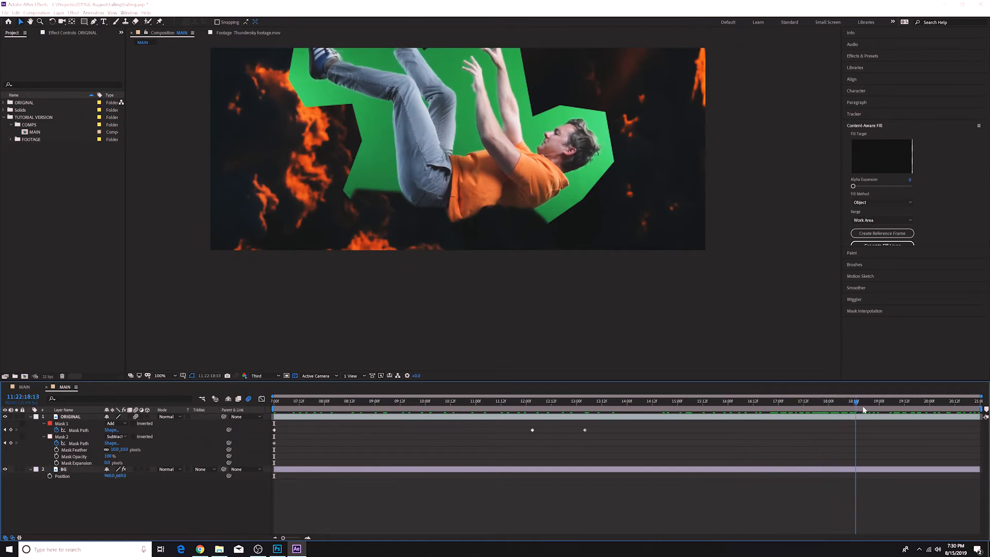
left_click_drag(826, 414, 274, 408)
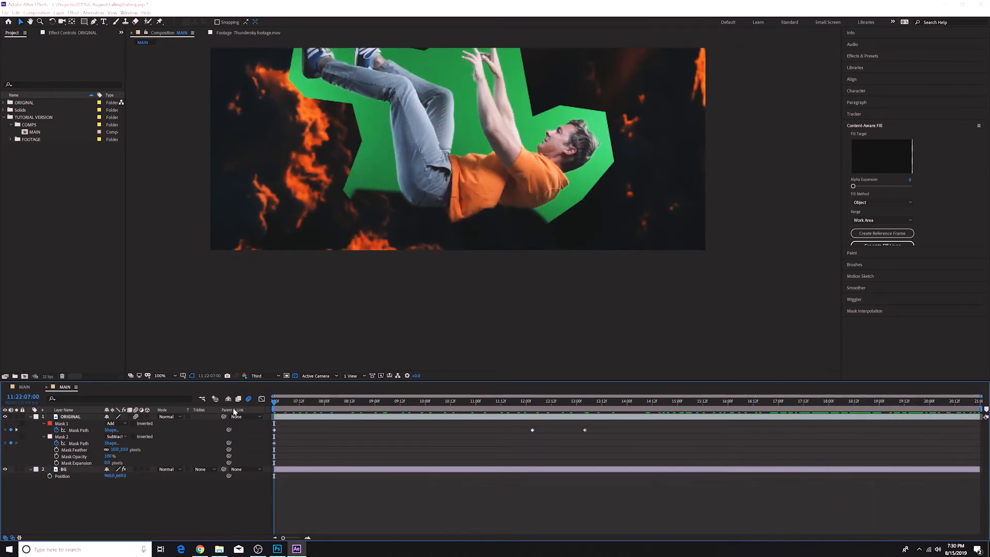
Delete the Mask 2 path keyframe at the first frame and deselect the layer.
left_click(274, 443)
key("Delete")
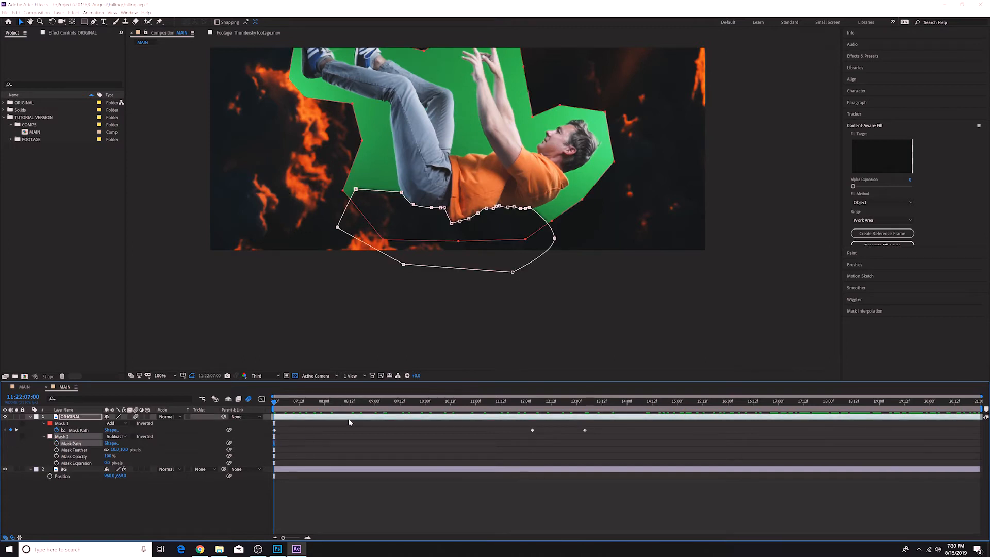
left_click(343, 484)
Collapse the properties of both the footage layer and the background layer in the timeline.
left_click(65, 411)
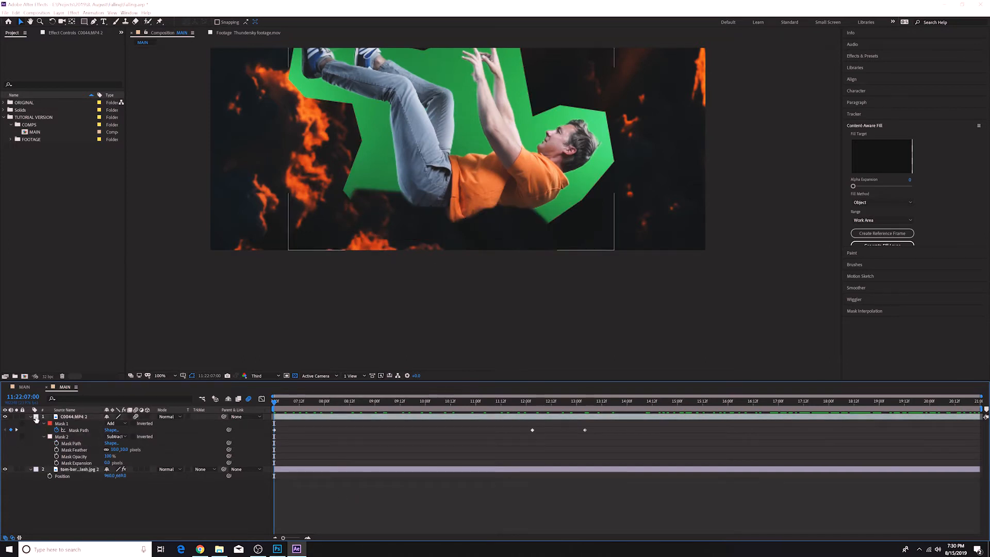
left_click(31, 417)
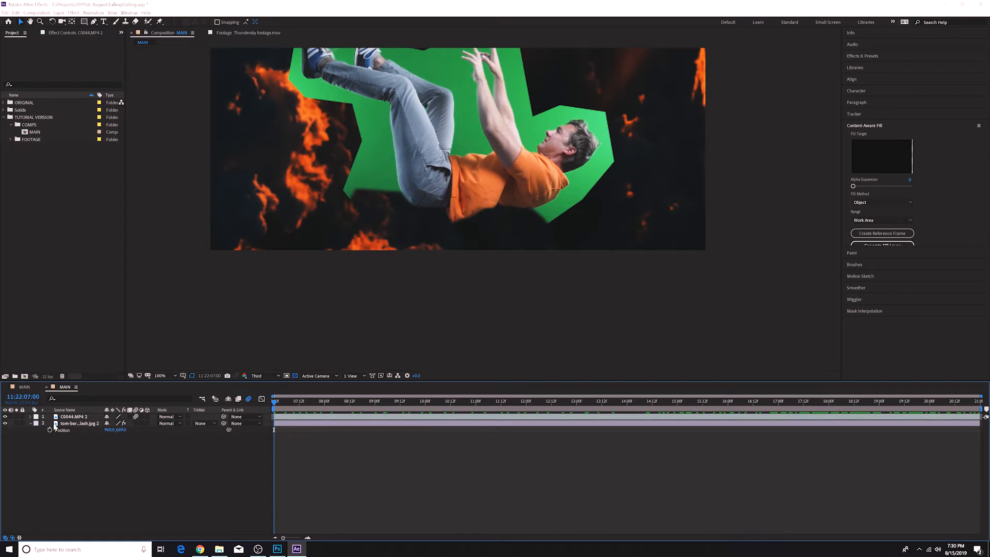
left_click(31, 423)
Rename the falling man's footage layer to "Original Footage" and the cloud background layer to "BG".
left_click_drag(416, 157, 460, 230)
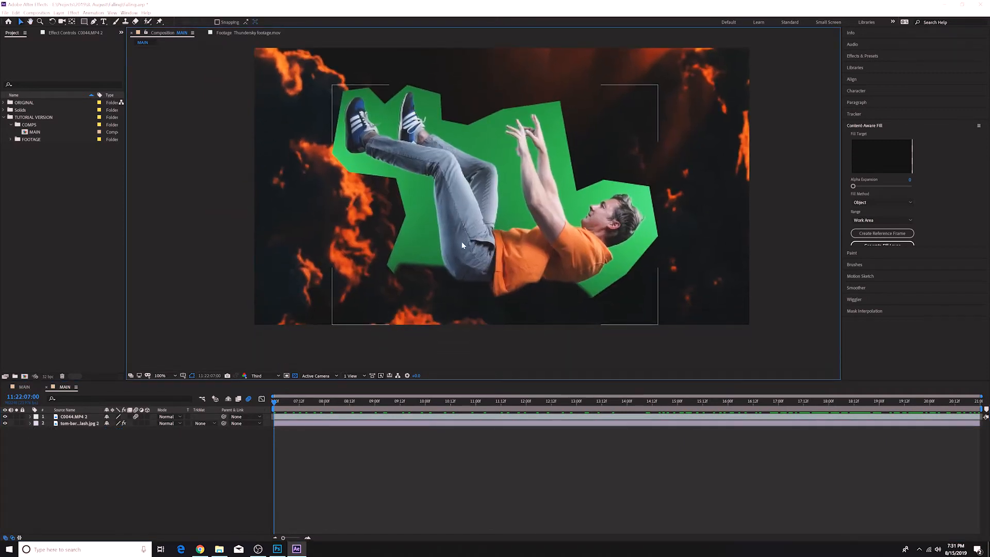
left_click(73, 417)
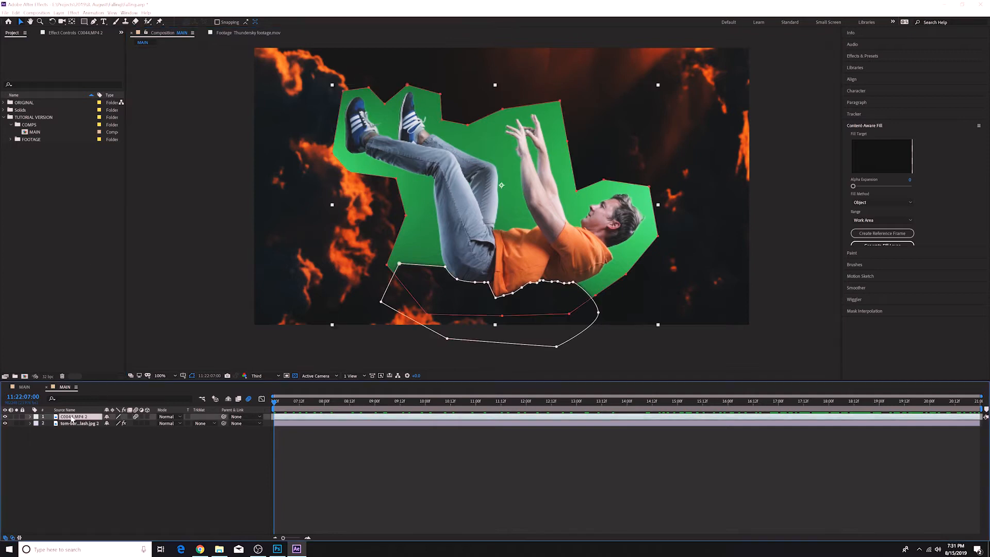
left_click(90, 410)
key("Return")
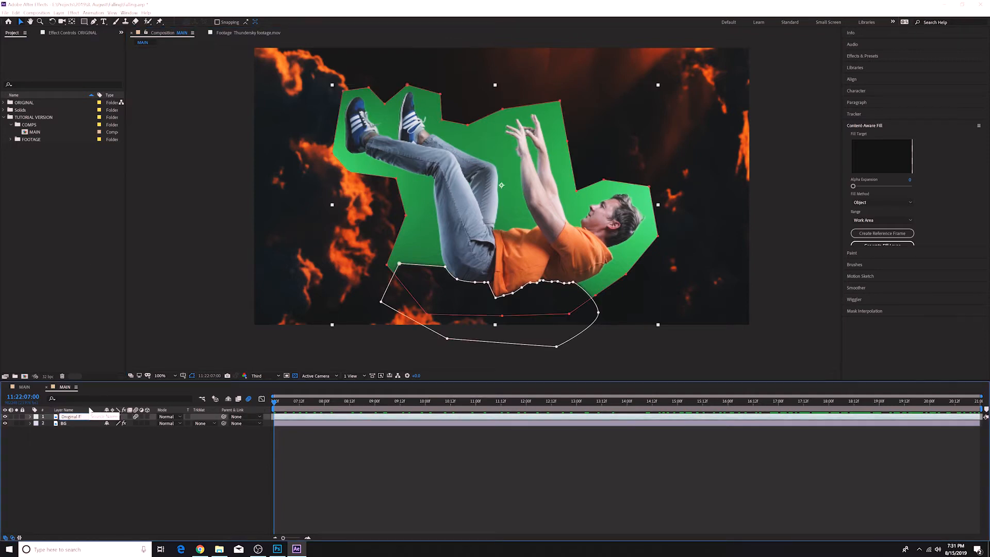
key("Return")
Open the BG layer in its own viewer, and close it along with the Thundersky footage viewer.
double_click(67, 424)
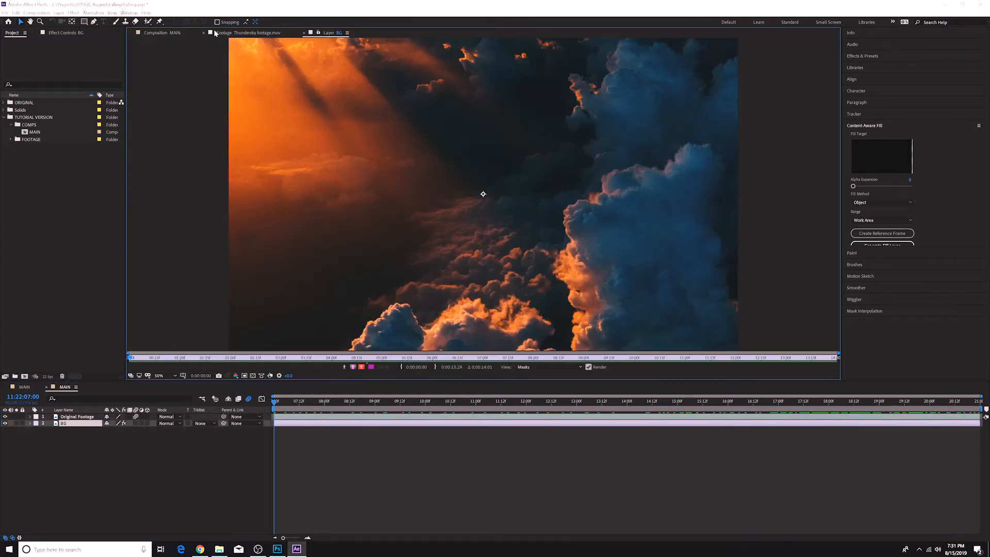
left_click(204, 35)
left_click(204, 35)
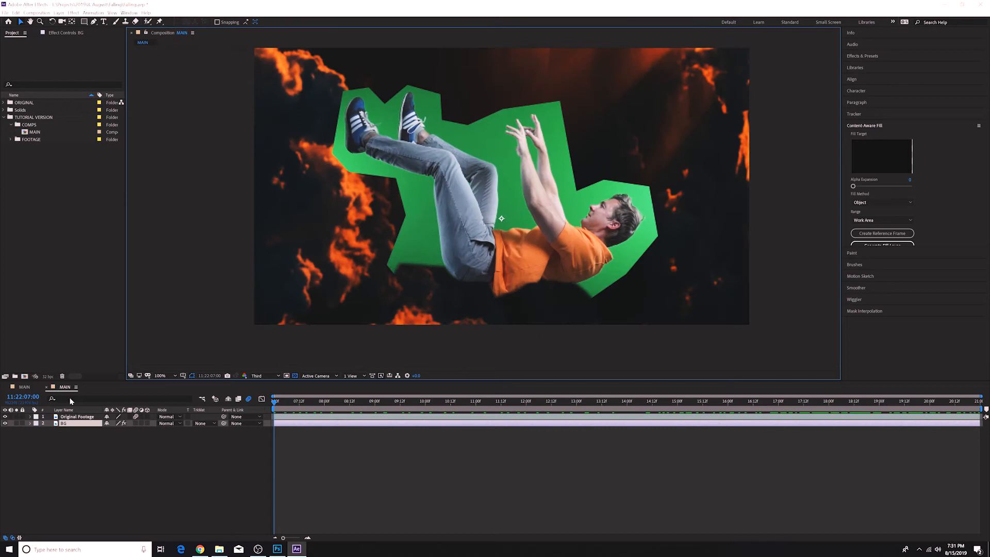
Apply the Keylight + Key Cleaner + Advanced Spill Suppressor preset to the Original Footage layer.
left_click(81, 418)
key("ctrl+space")
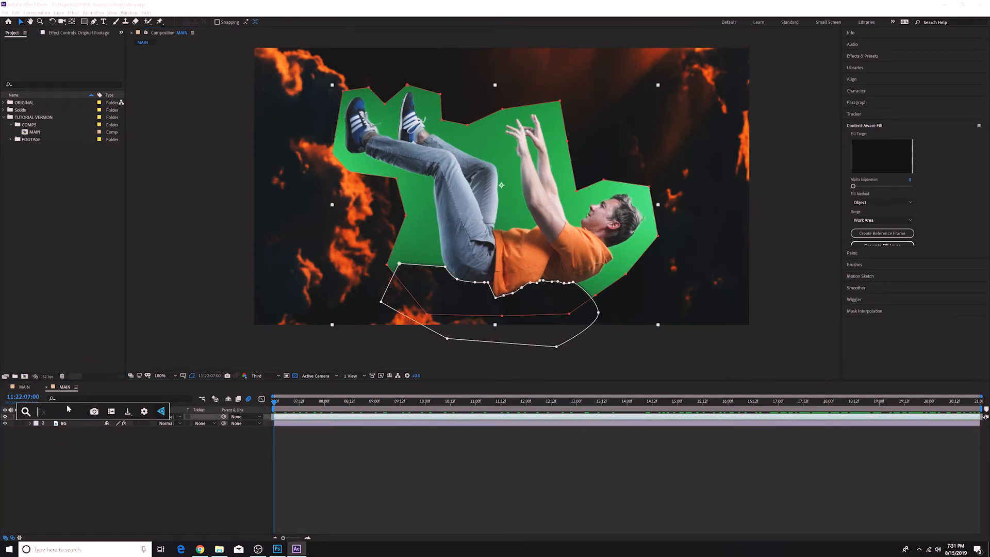
left_click(858, 54)
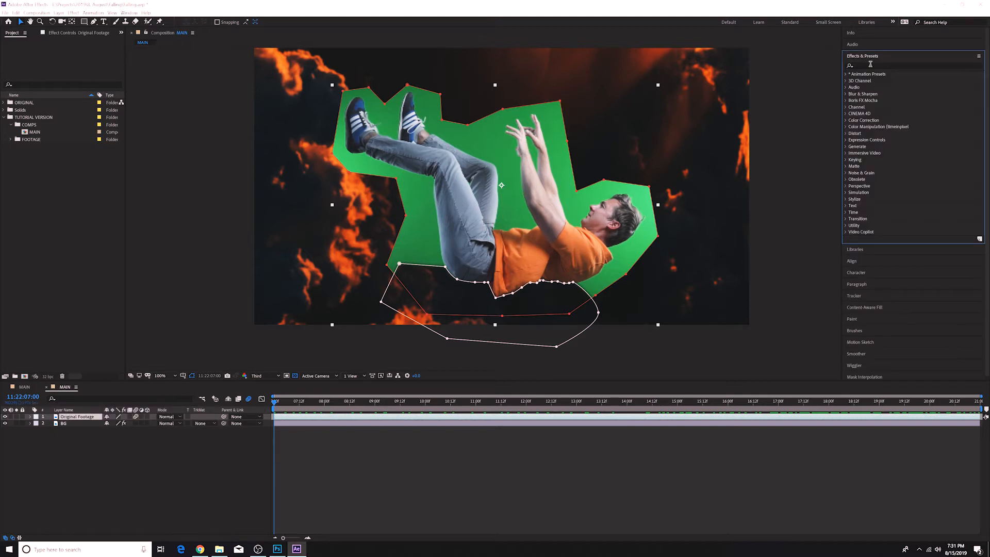
left_click(870, 65)
type("keylight")
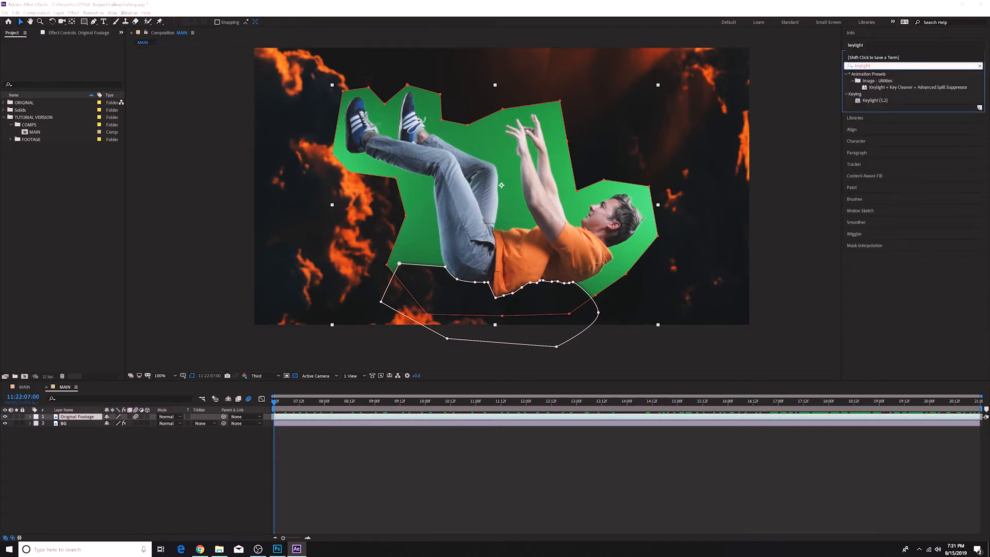
double_click(902, 87)
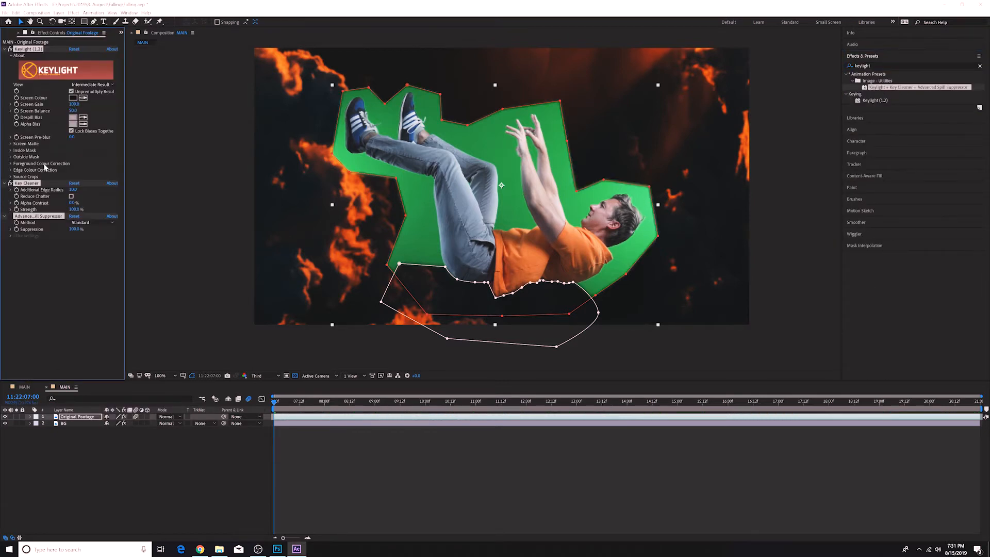
Sample the green screen between the man's legs and arms as Keylight's Screen Colour and set its View to Screen Matte.
left_click(83, 97)
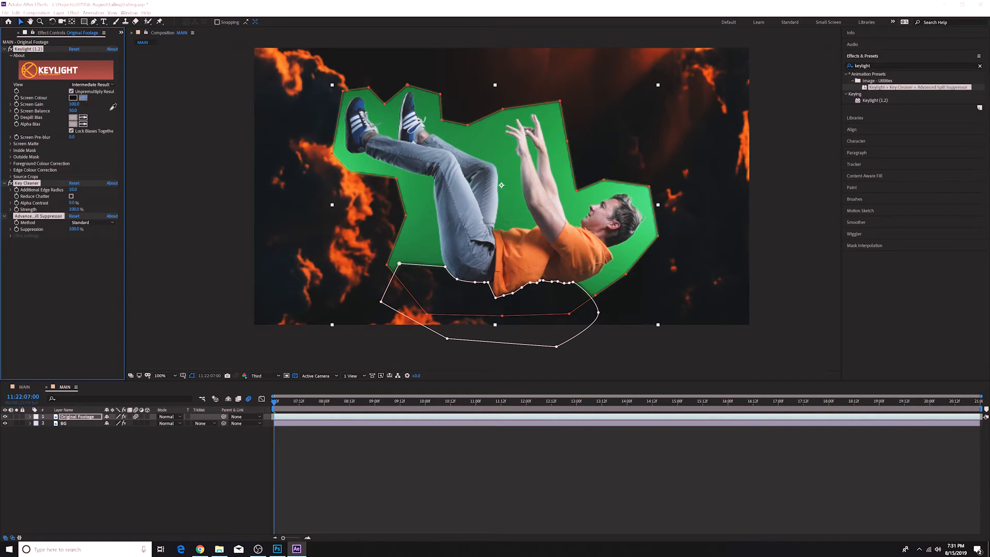
left_click(499, 146)
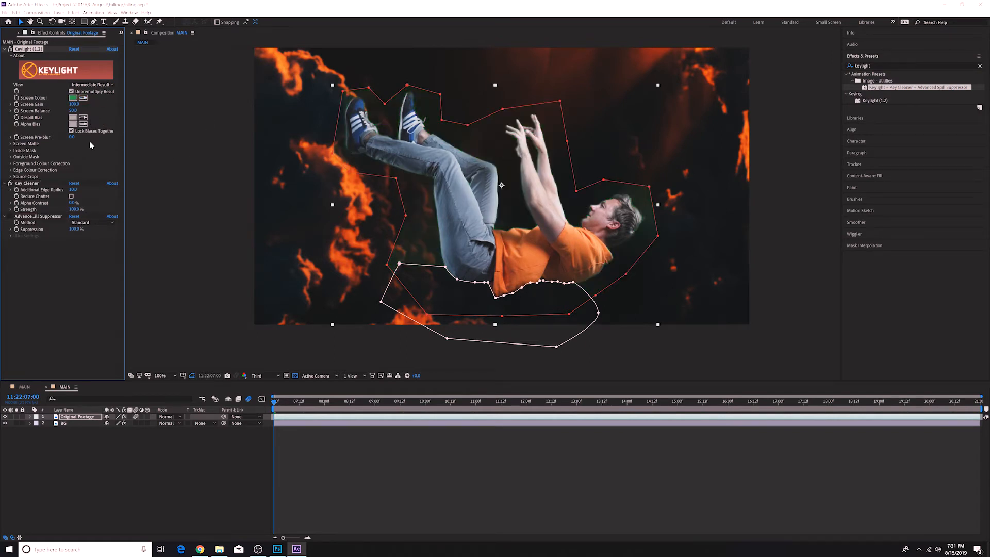
left_click(93, 85)
left_click(101, 124)
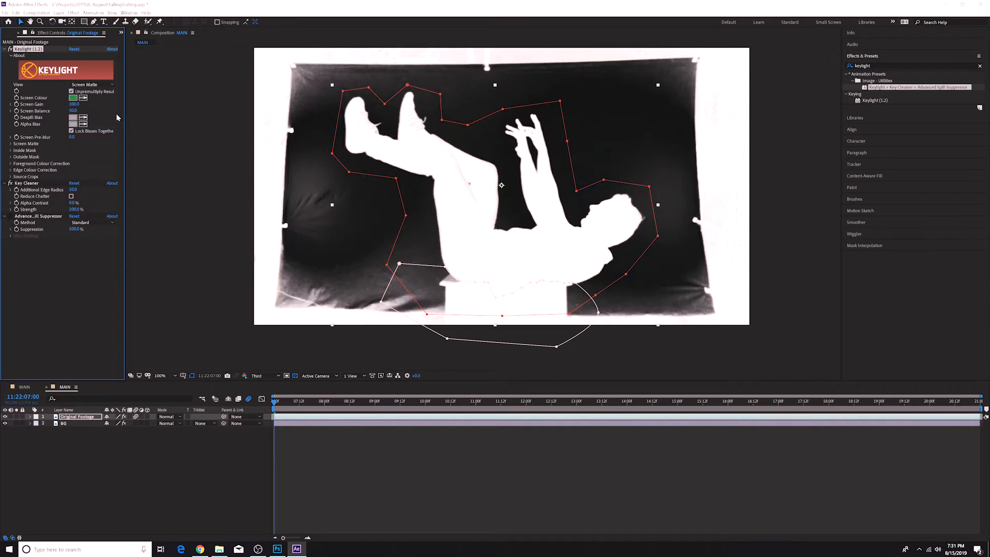
Try higher Screen Gain amounts in Keylight and settle on a value of 105.
left_click(10, 104)
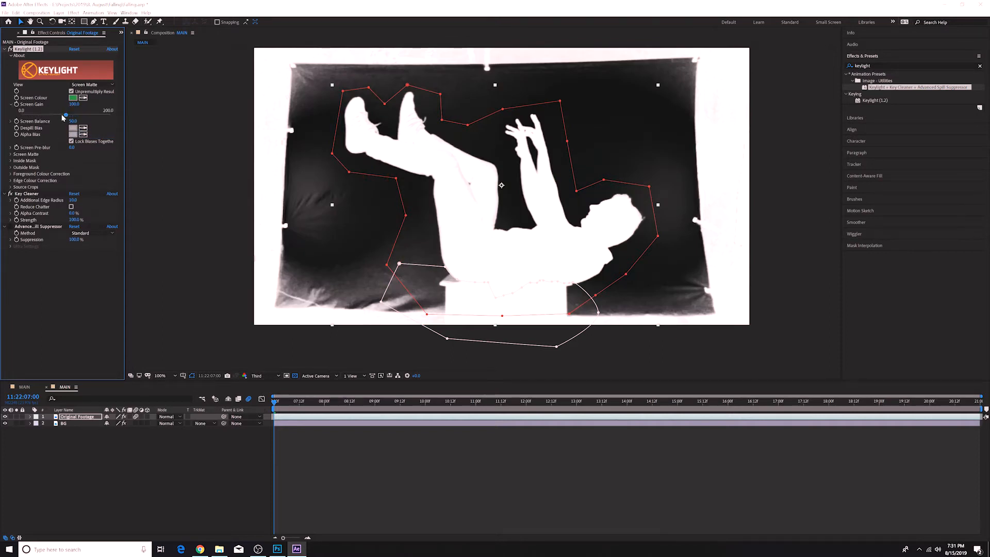
left_click_drag(66, 116, 91, 115)
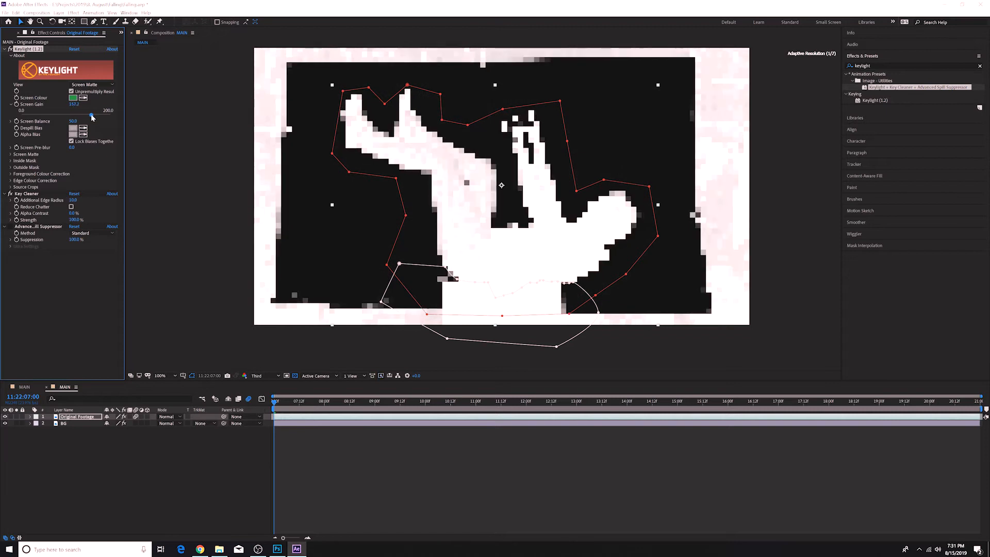
left_click_drag(91, 114, 76, 115)
left_click(74, 105)
type("105")
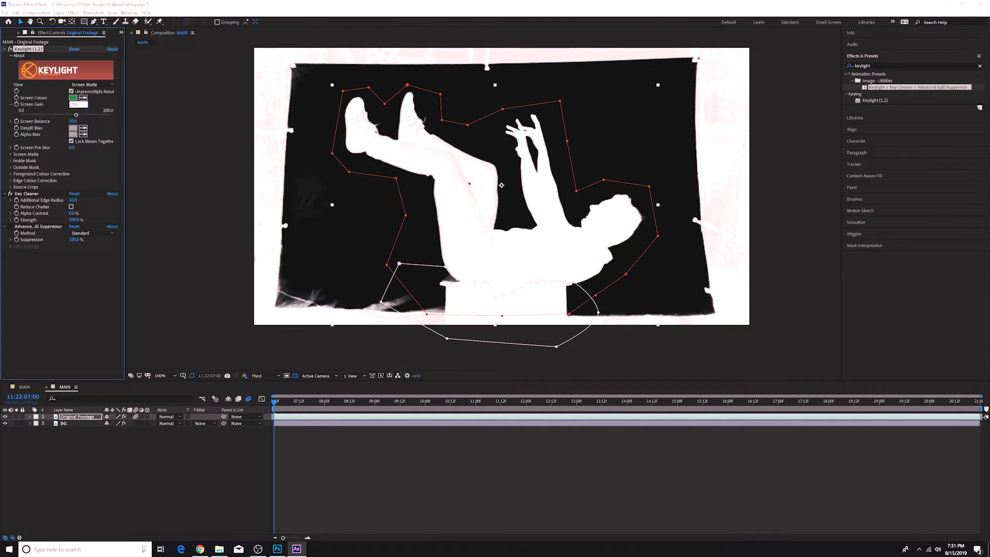
key("Return")
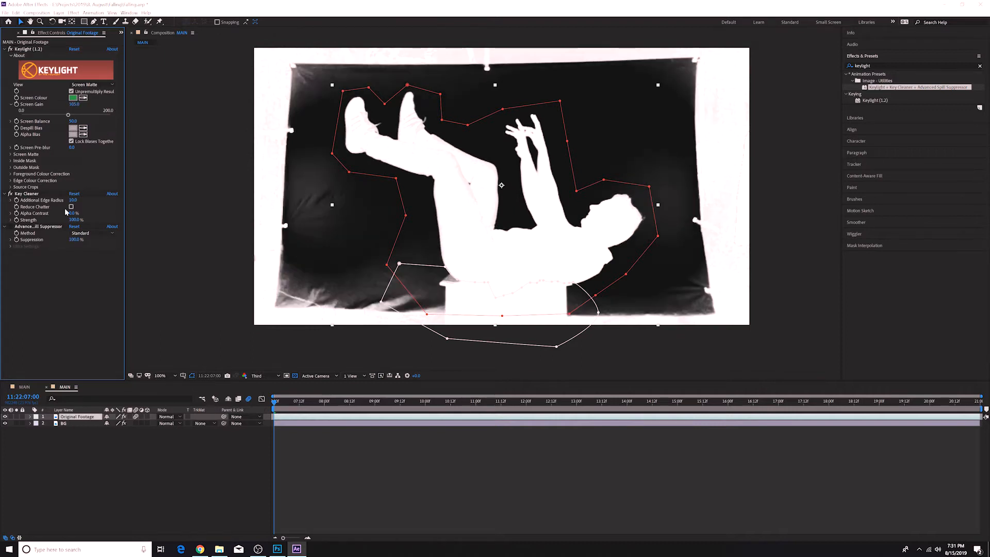
Set Keylight's Screen Matte values to Clip Black 30 and Clip White 80.
left_click(10, 155)
left_click(72, 160)
type("30")
key("Return")
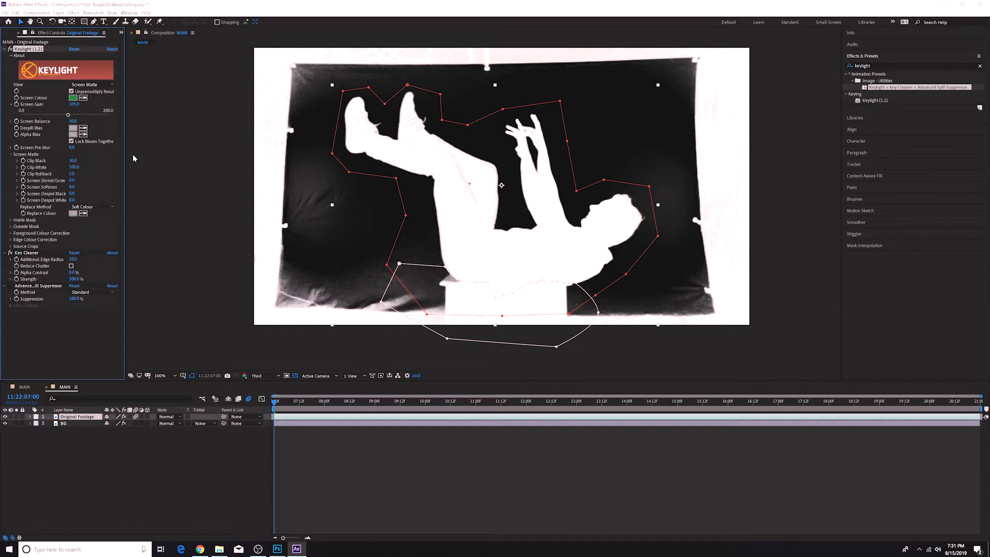
left_click(74, 167)
type("80")
key("Return")
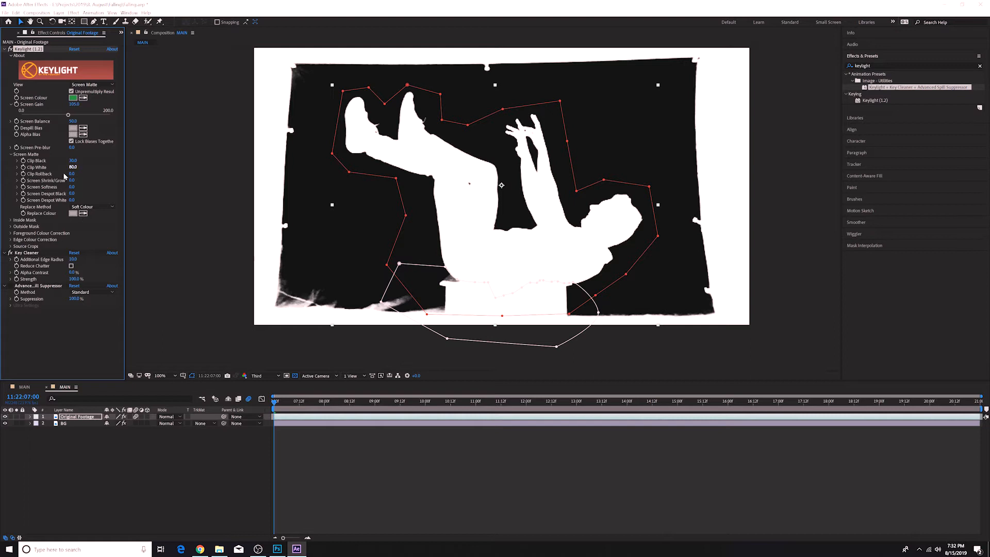
Enable Reduce Chatter in Key Cleaner and set Keylight's View to Intermediate Result.
left_click(29, 253)
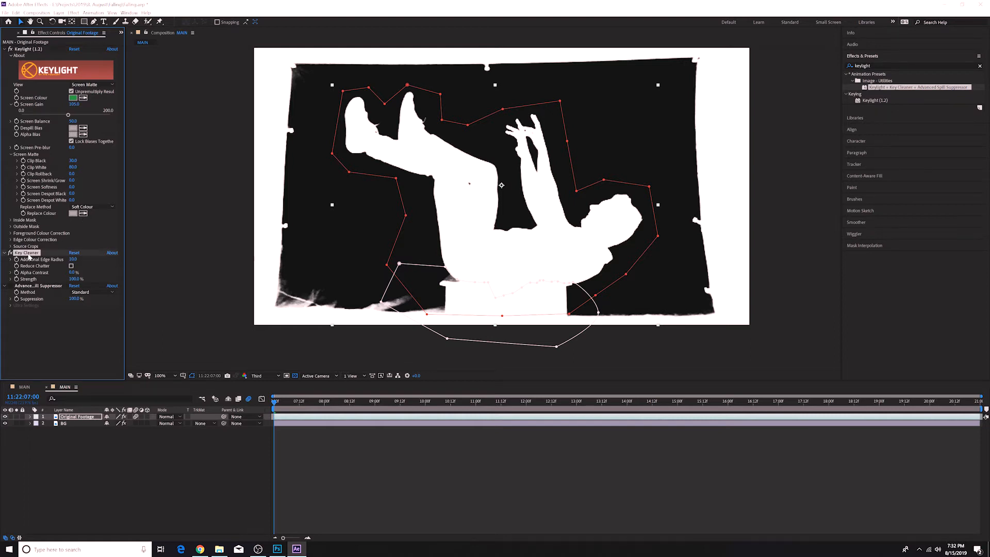
left_click(71, 266)
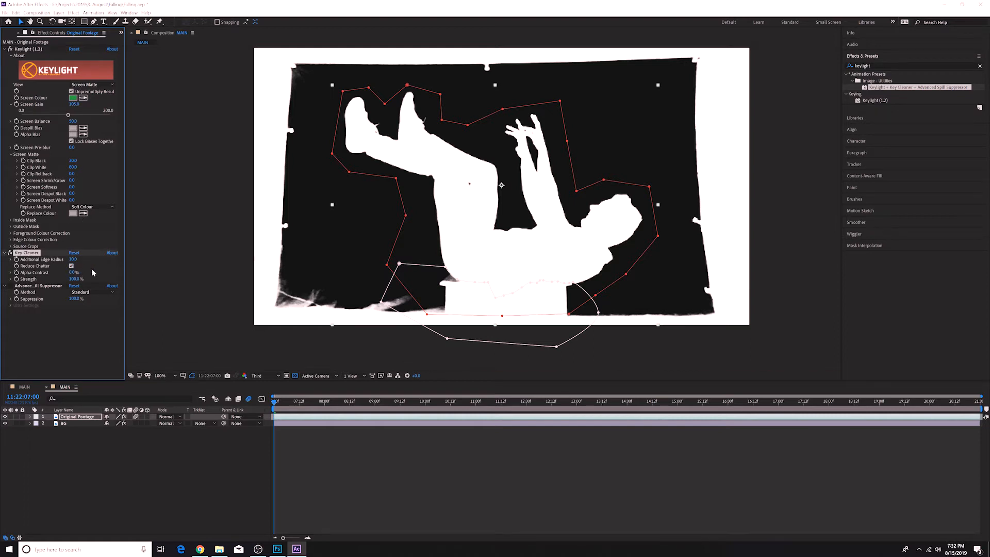
left_click(96, 86)
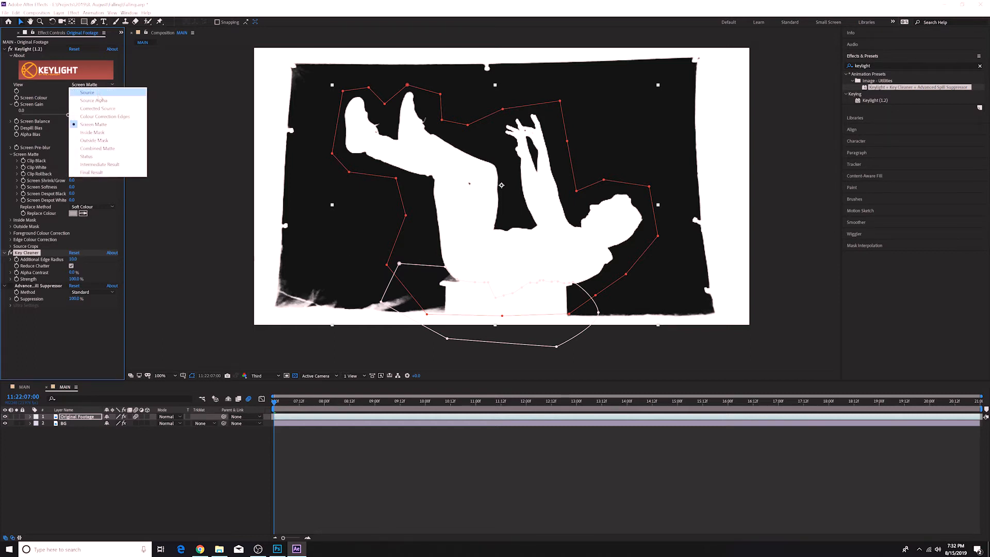
left_click(98, 164)
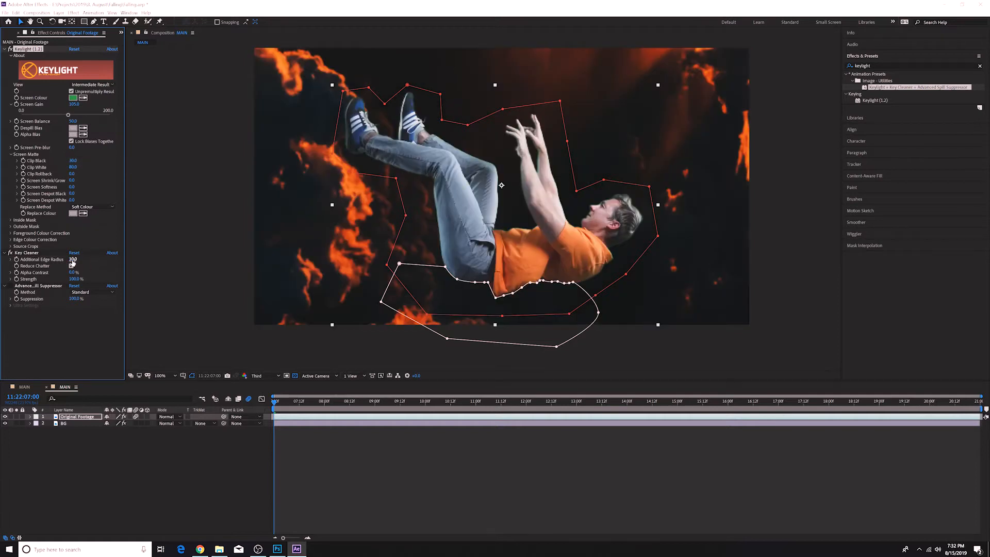
Set Key Cleaner's Additional Edge Radius to 2 and deselect the layer.
left_click(72, 259)
type("2")
key("Return")
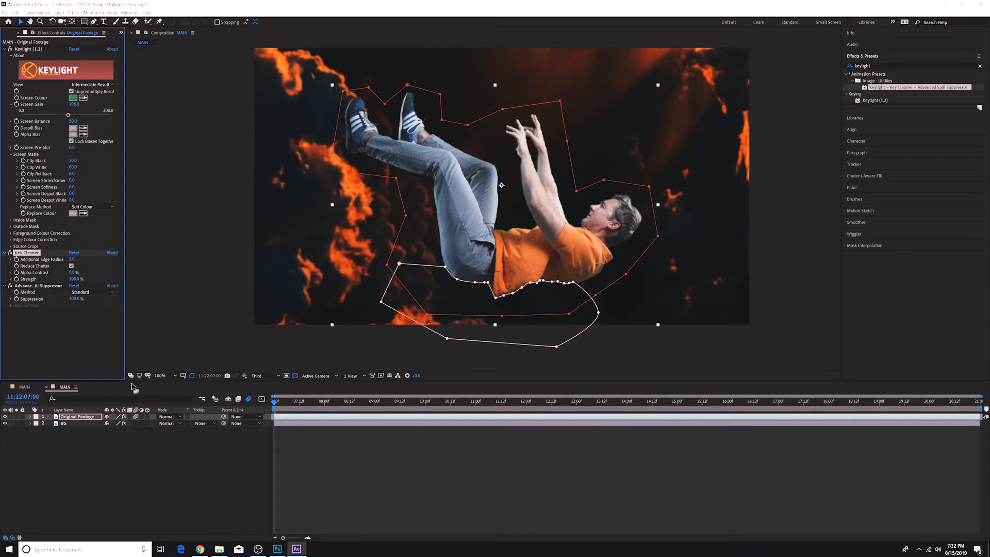
left_click(180, 457)
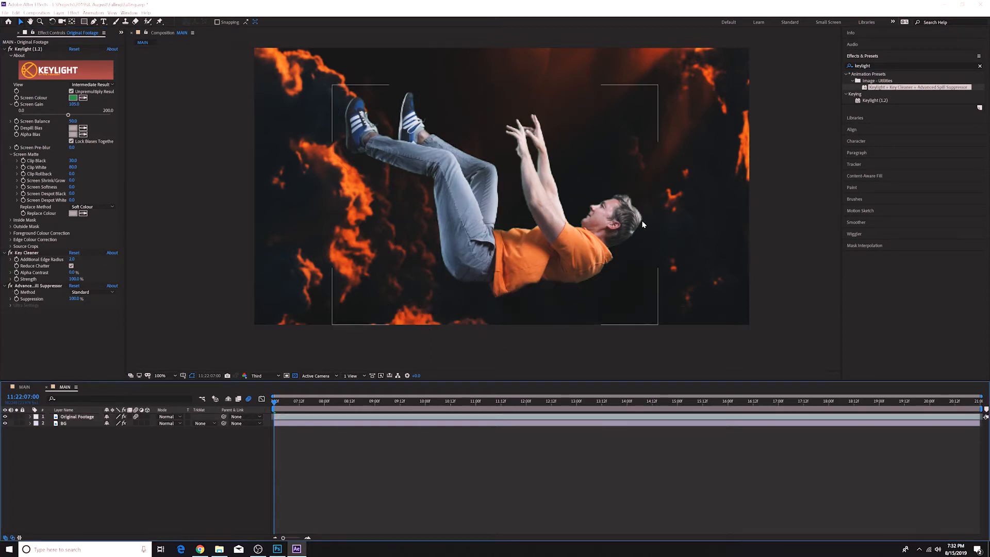
Collapse the settings of Keylight, Key Cleaner and Advanced Spill Suppressor.
left_click(5, 49)
left_click(4, 55)
left_click(5, 62)
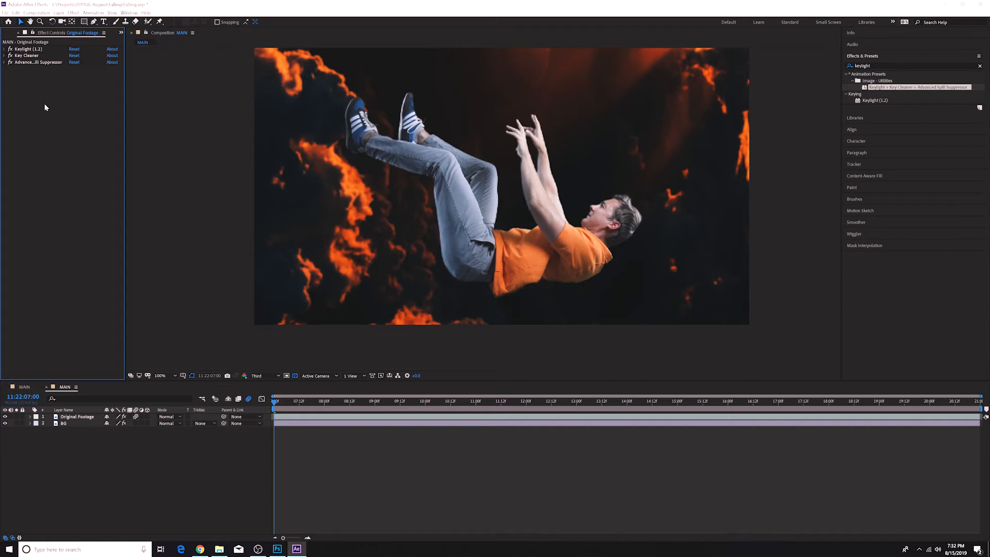
Add a Curves effect to the Original Footage layer.
left_click(98, 417)
key("ctrl+space")
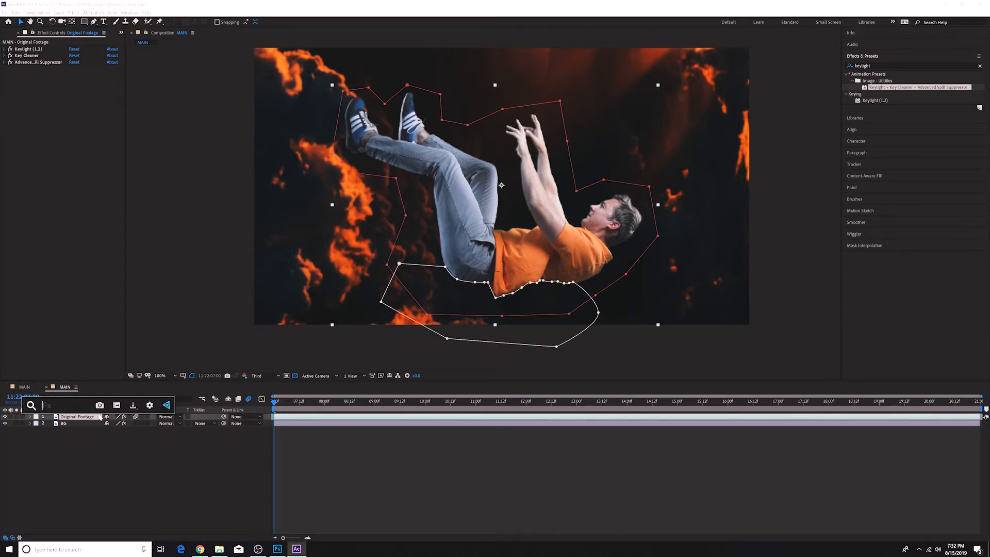
type("curves")
key("Return")
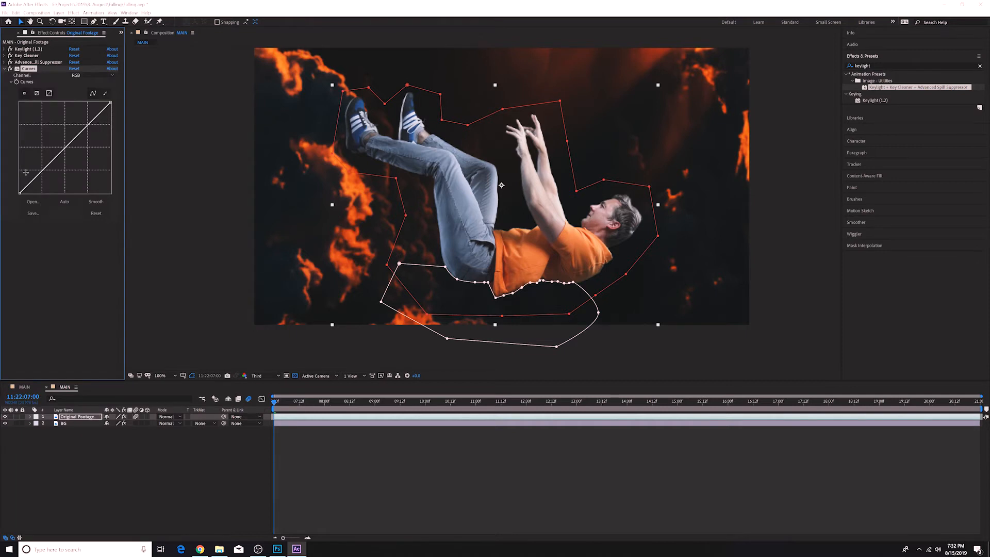
Shape the Original Footage RGB curve into an S with darker shadows and a lowered white point.
left_click_drag(42, 172, 52, 178)
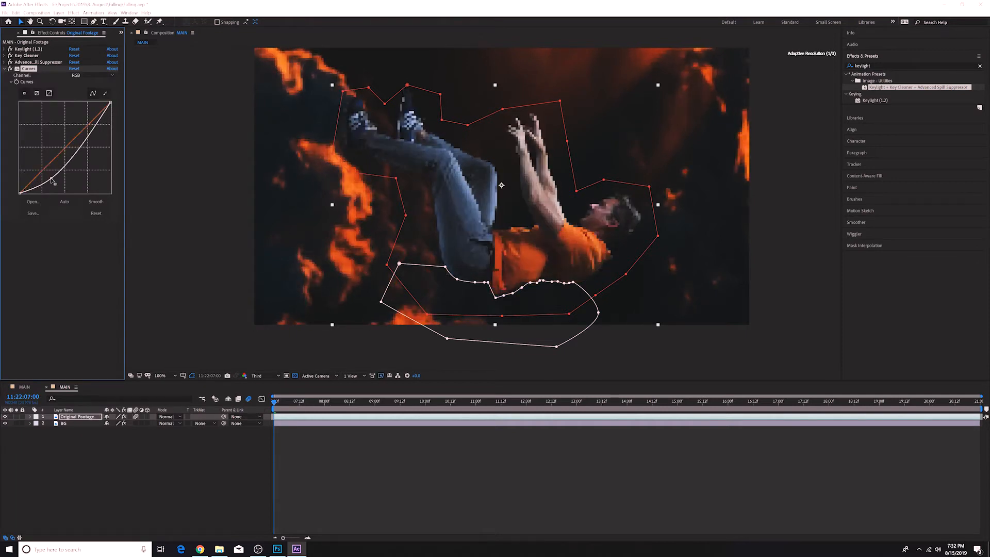
mouse_move(85, 143)
left_mouse_down()
mouse_move(112, 109)
mouse_move(88, 134)
left_mouse_up()
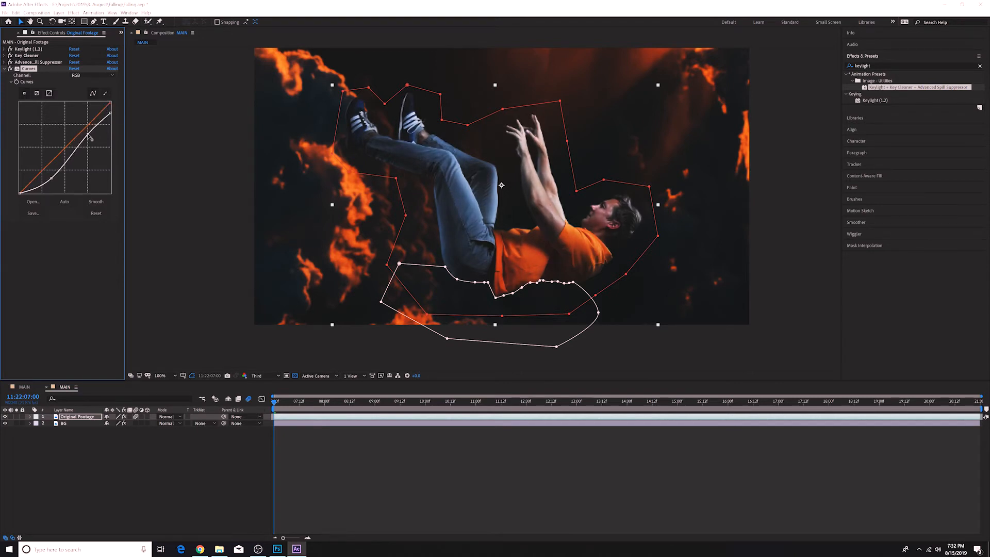
left_click_drag(111, 113, 110, 120)
left_click_drag(52, 179, 53, 180)
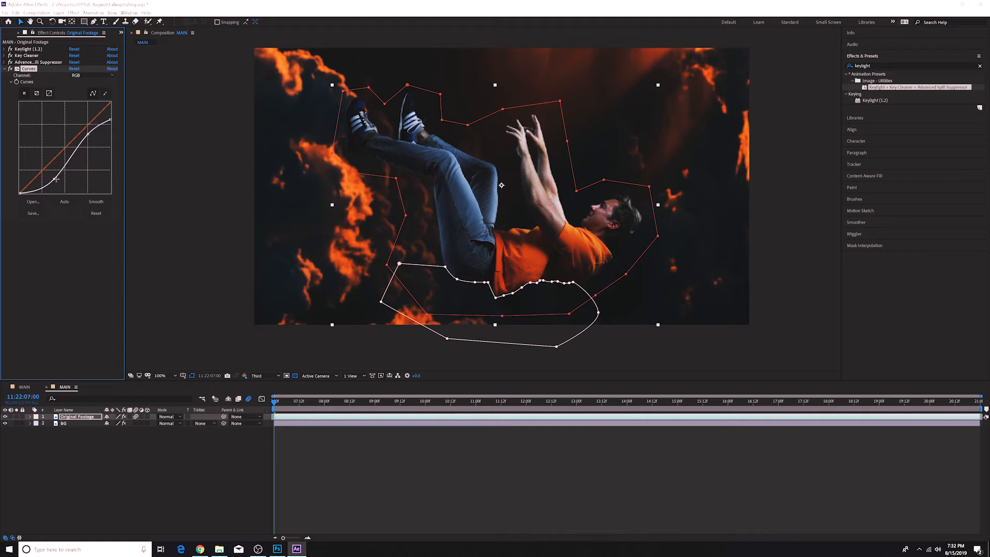
left_click_drag(54, 179, 56, 178)
Delete the Camera Lens Blur and Curves effects from the BG layer.
left_click(67, 423)
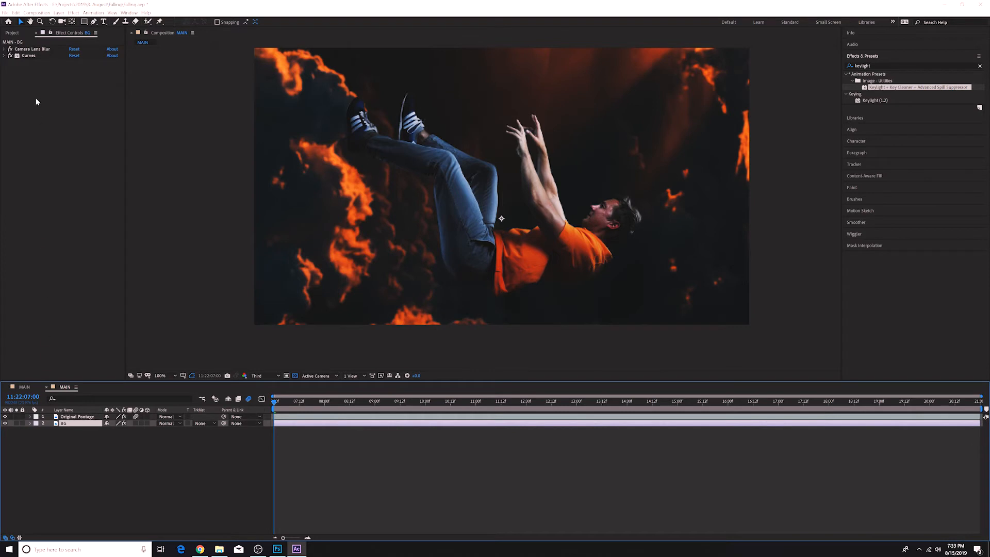
left_click(39, 54)
key("ctrl+a")
key("Delete")
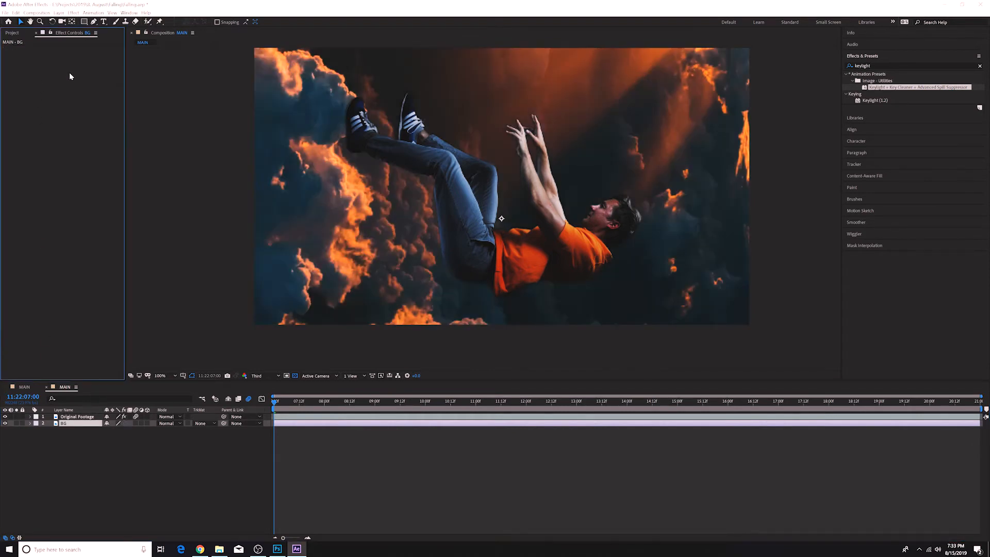
Give the BG layer a Curves effect with the same curve as Original Footage and slightly lift its shadow point.
key("ctrl+z")
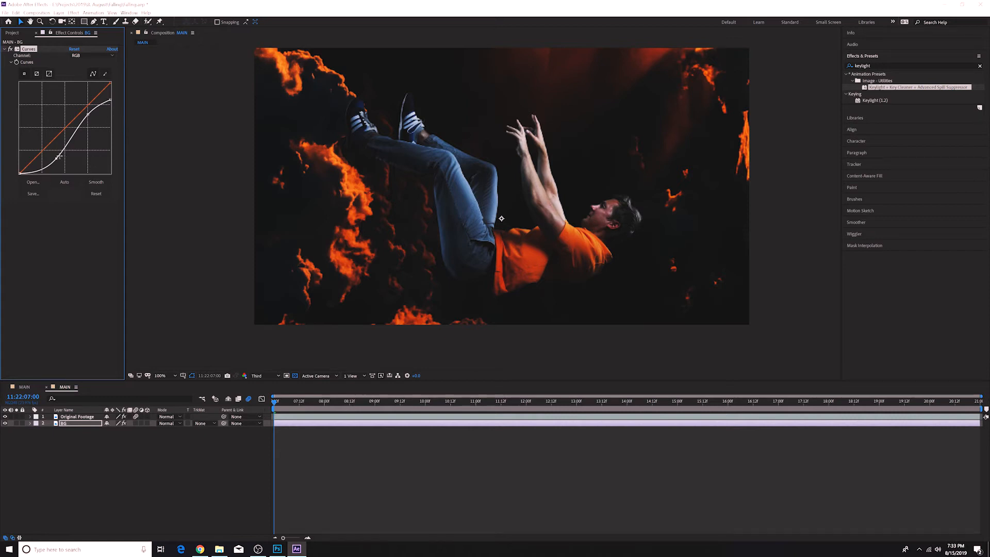
left_click_drag(58, 157, 57, 161)
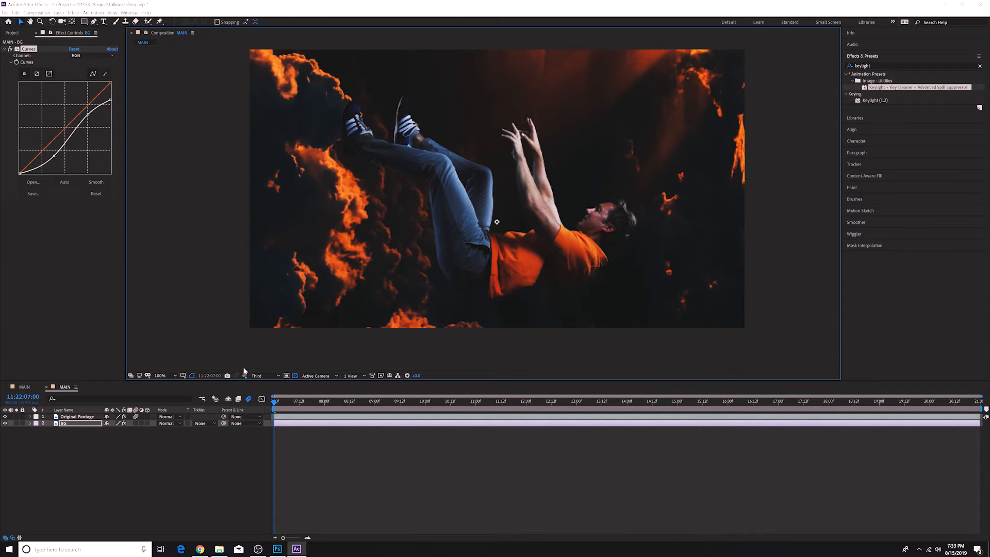
left_click(166, 377)
left_click(164, 454)
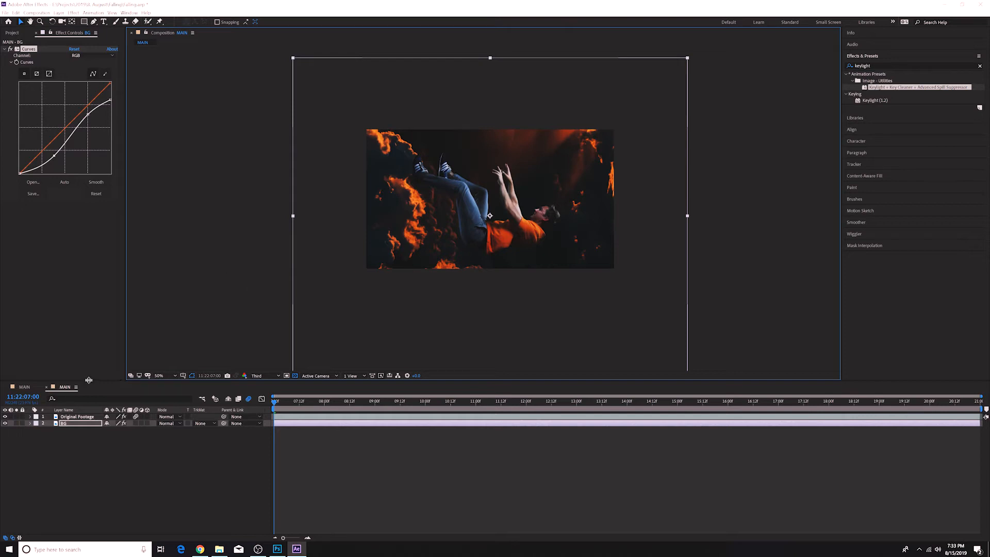
Add a Camera Lens Blur effect to the BG layer.
left_click(5, 49)
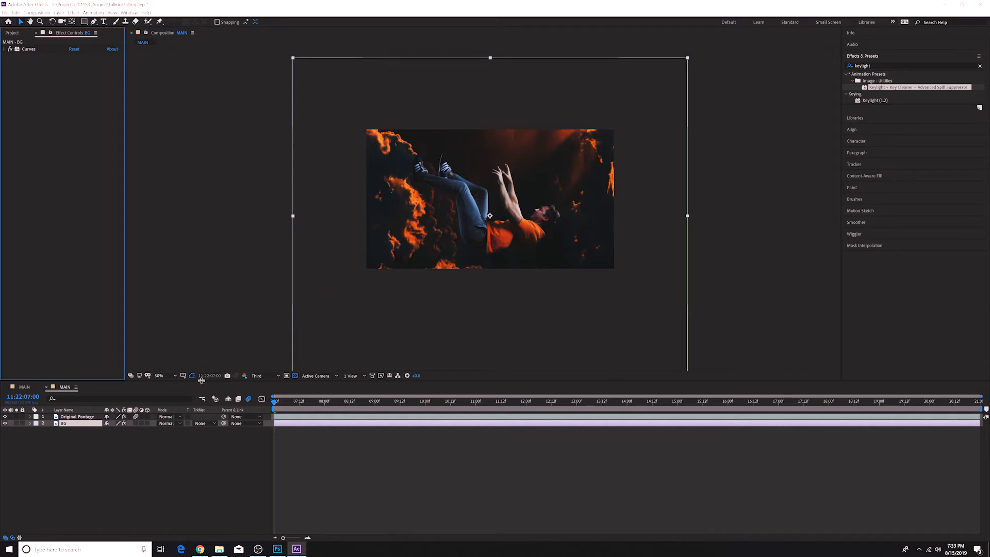
left_click(164, 376)
left_click(166, 464)
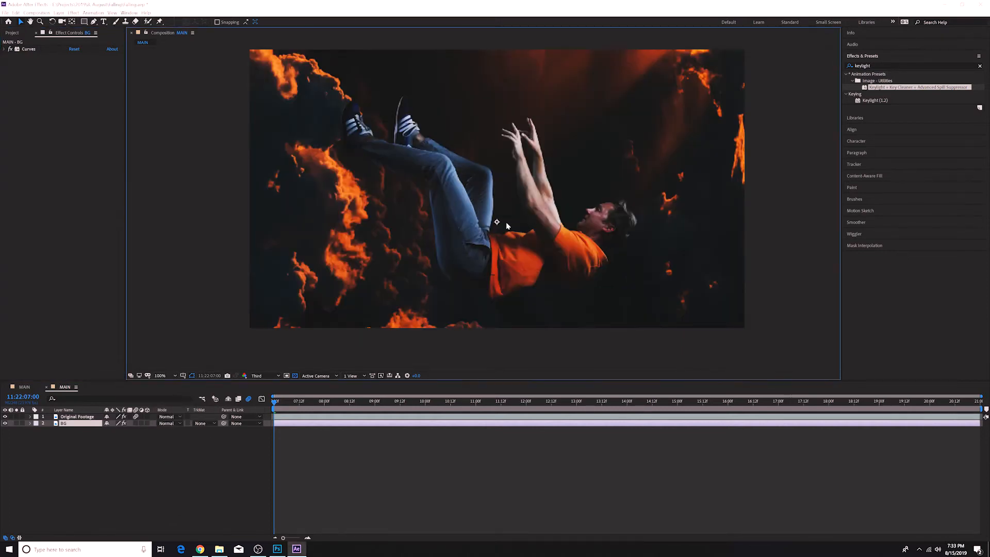
scroll(503, 209, "up", 2)
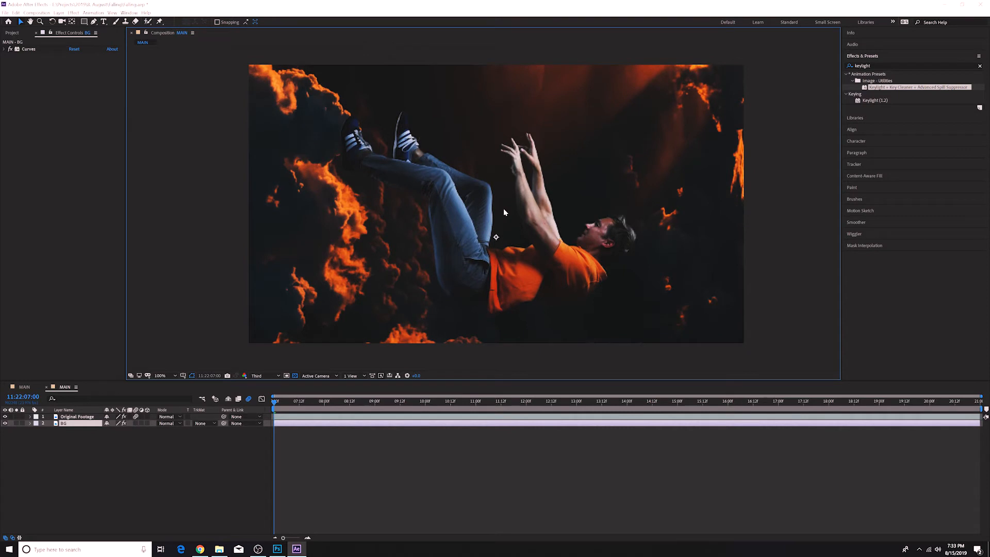
left_click(31, 115)
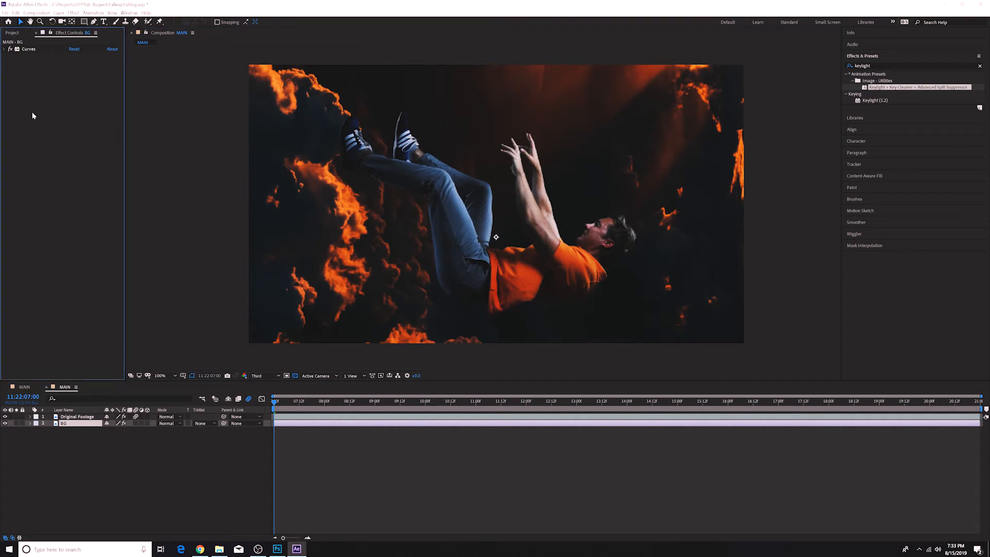
key("ctrl+space")
type("lens")
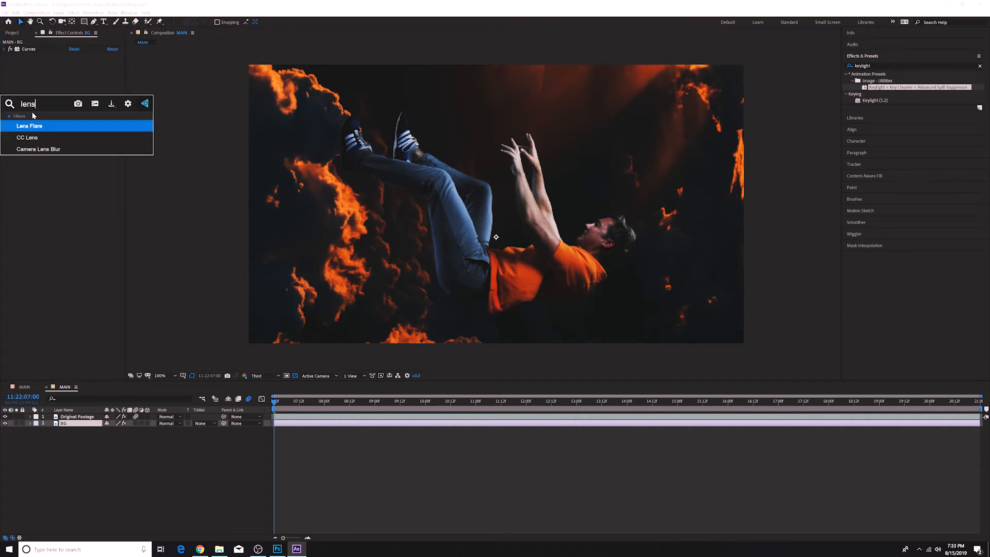
key("Down")
key("Down")
key("Return")
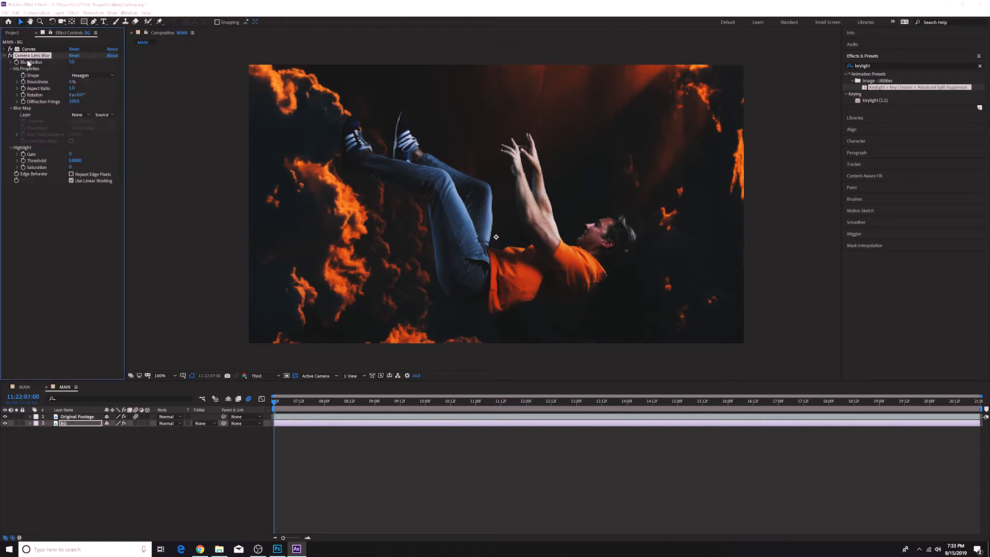
Set the Camera Lens Blur radius on the BG layer to 8.
left_click(72, 62)
type("8")
key("Return")
mouse_move(493, 184)
left_mouse_down()
mouse_move(495, 156)
mouse_move(496, 171)
left_mouse_up()
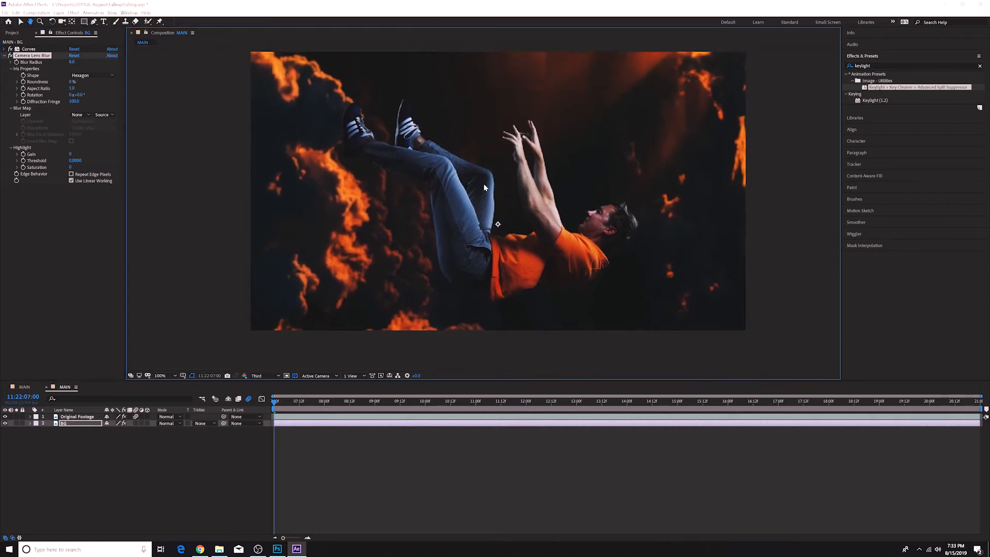
Collapse the BG layer's effects and move Camera Lens Blur above Curves in the effect order.
left_click(6, 55)
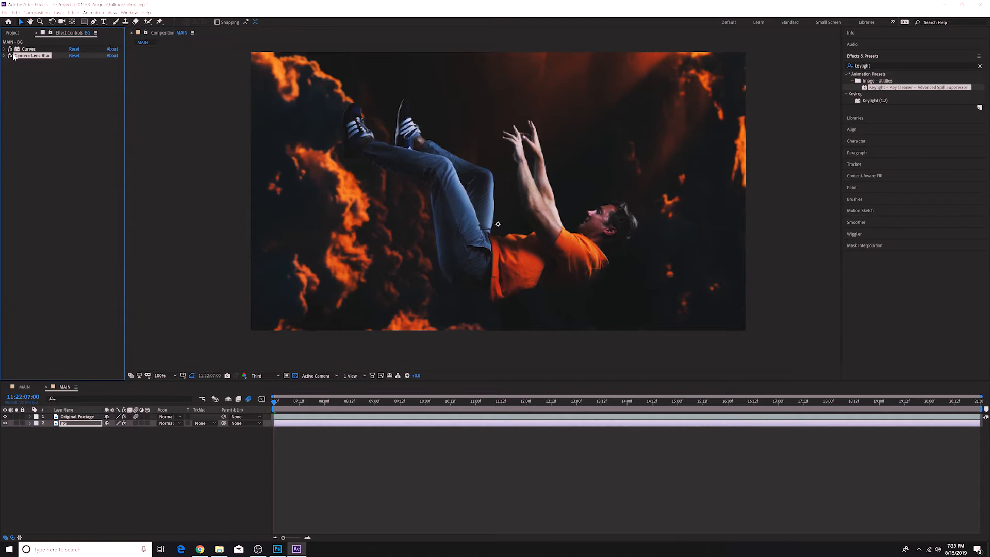
left_click(4, 50)
left_click(3, 49)
left_click_drag(32, 56, 33, 50)
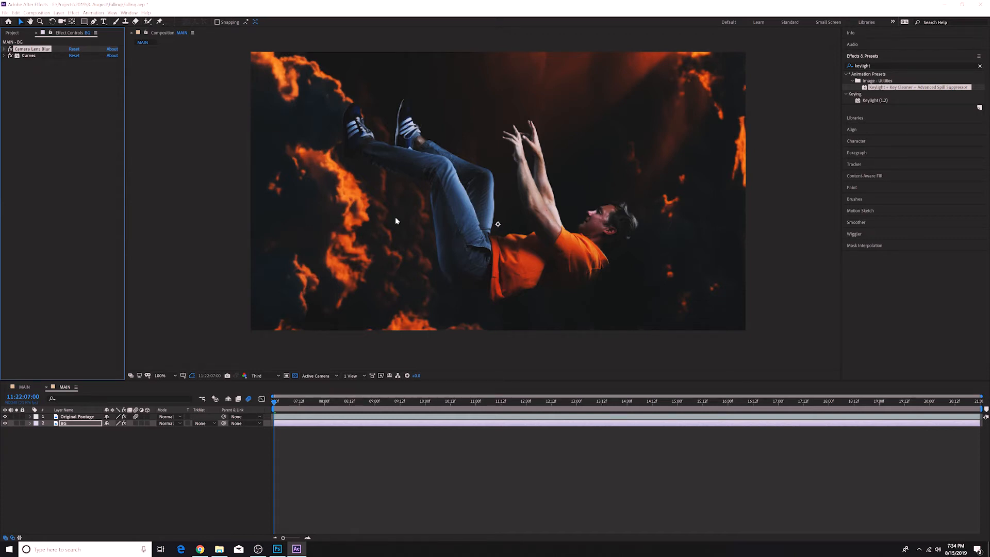
Scale the Original Footage layer down to about 49% and shift the falling man slightly upward in the frame.
left_click(77, 418)
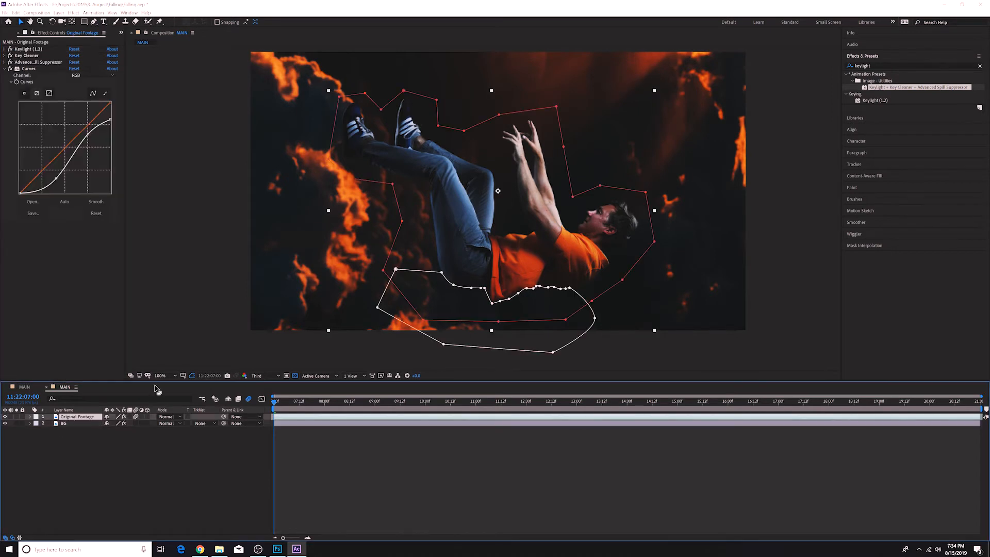
key("s")
left_click_drag(113, 423, 87, 423)
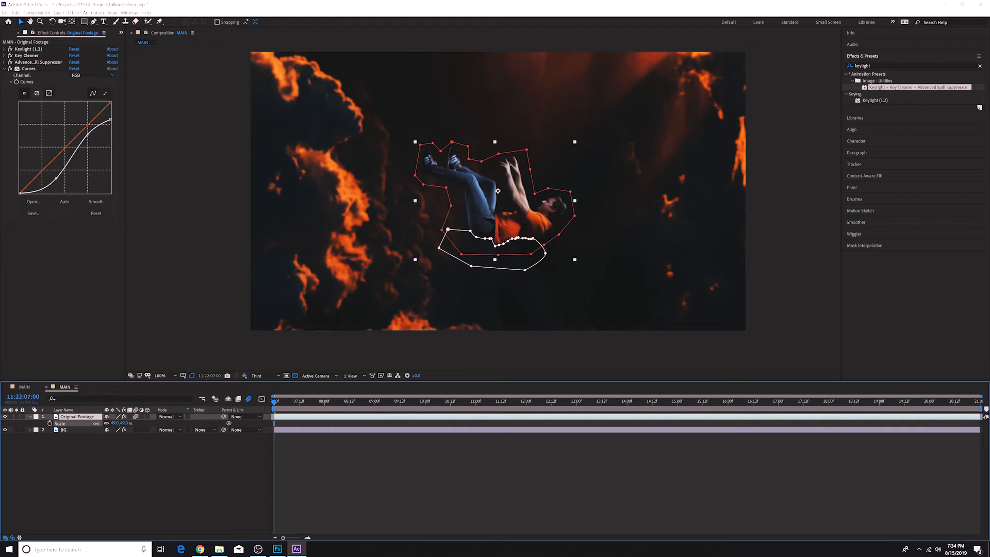
left_click_drag(526, 216, 524, 182)
mouse_move(573, 155)
left_mouse_down()
mouse_move(570, 195)
mouse_move(576, 164)
left_mouse_up()
left_click_drag(515, 198, 514, 205)
left_click(489, 251)
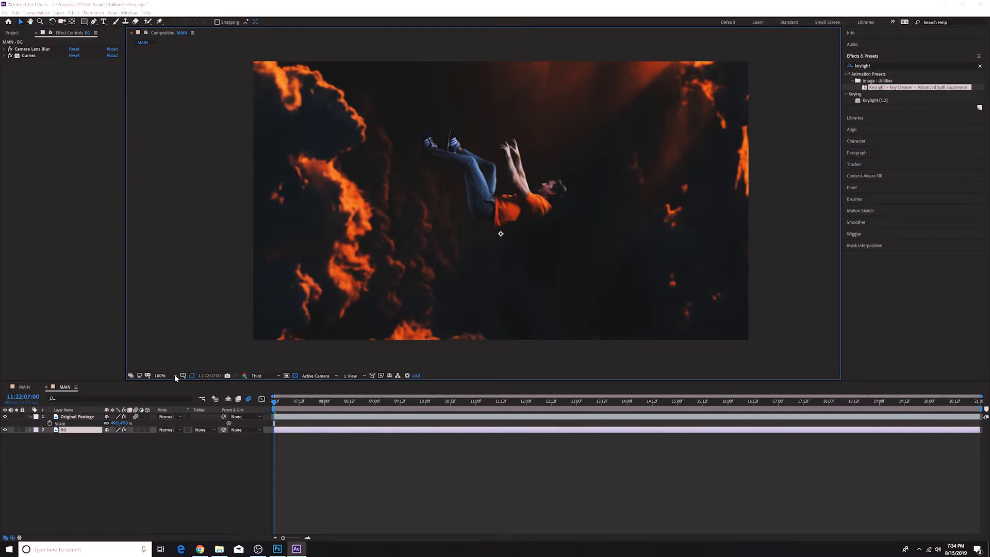
left_click(30, 416)
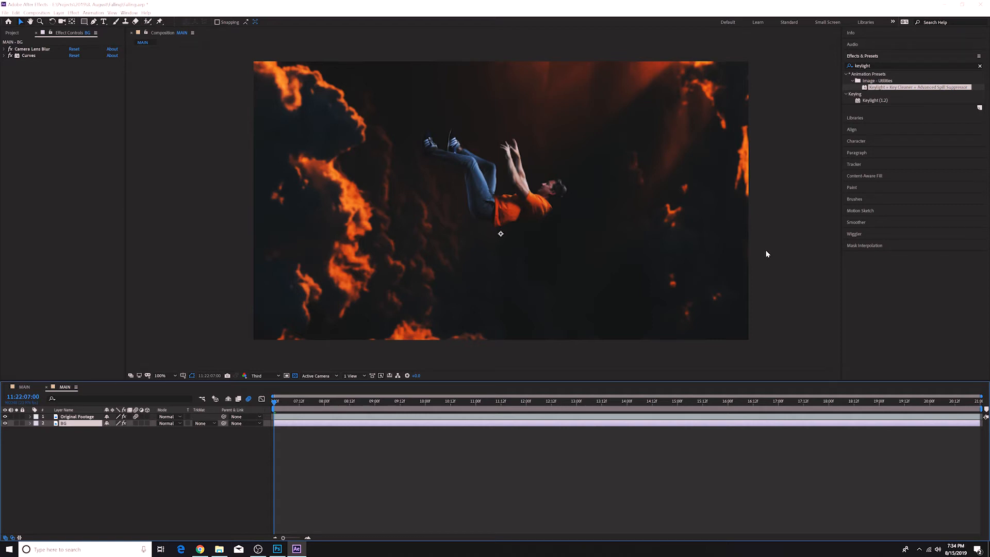
right_click(102, 461)
mouse_move(106, 463)
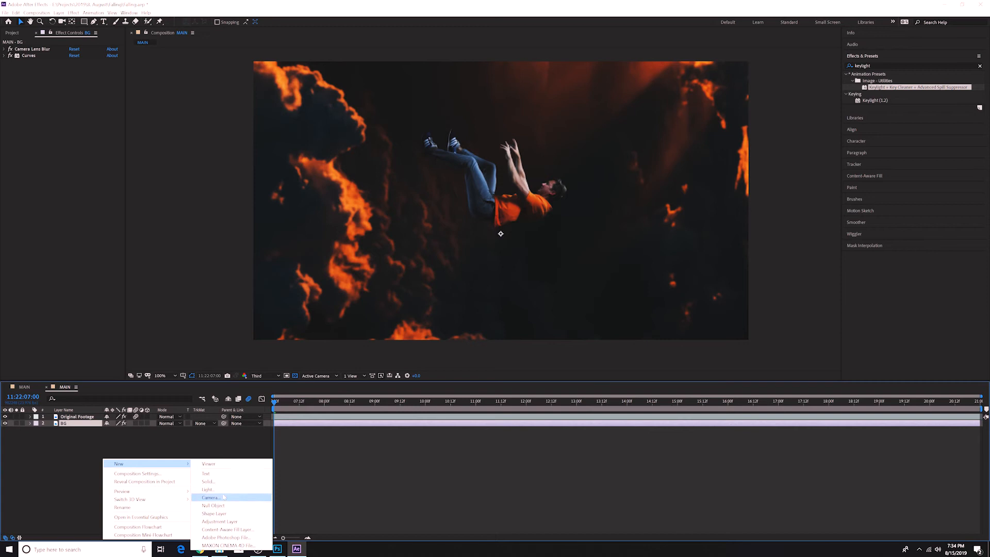
left_click(208, 481)
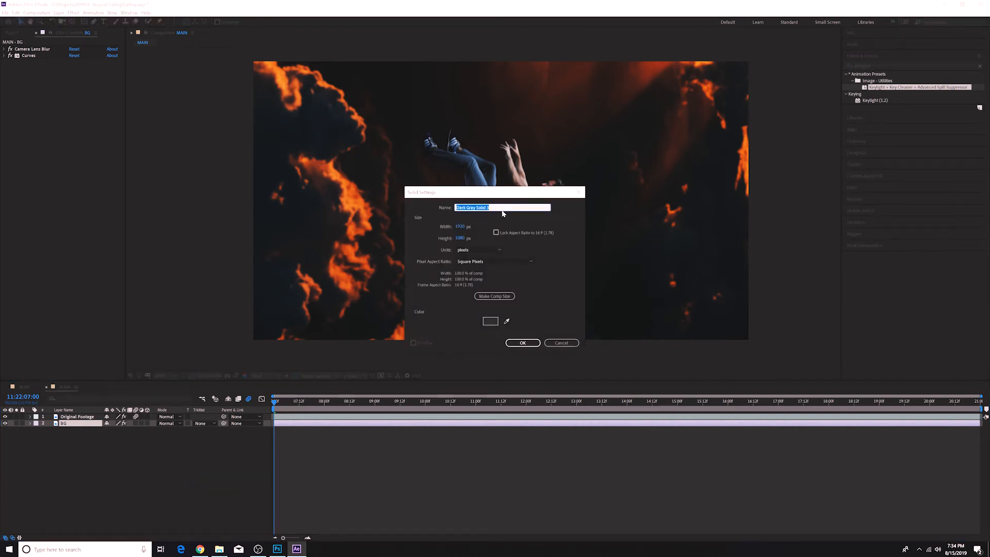
type("FF")
left_click(562, 343)
Create a 1920 x 1080 solid named Fractal Clouds above the Original Footage layer.
left_click(78, 417)
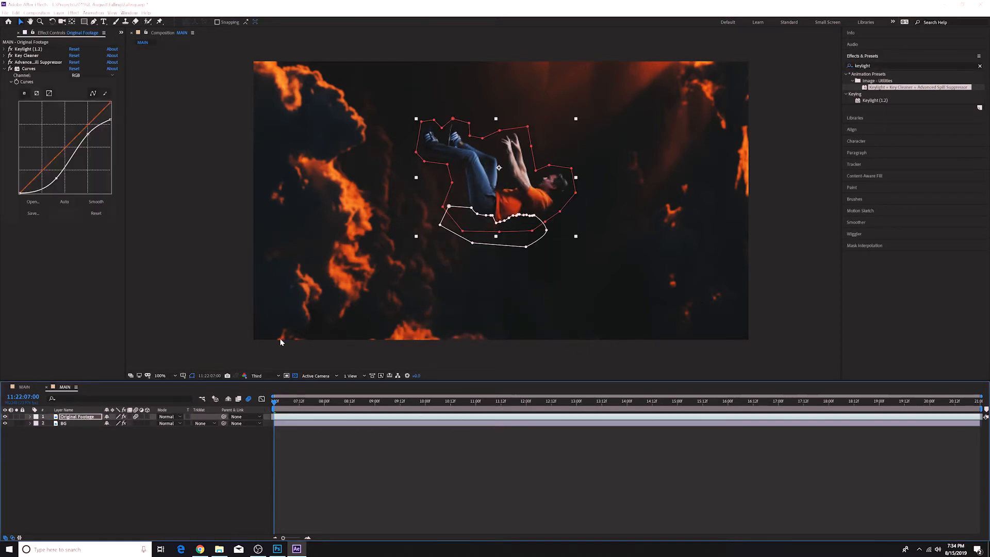
left_click(99, 448)
right_click(99, 448)
mouse_move(117, 456)
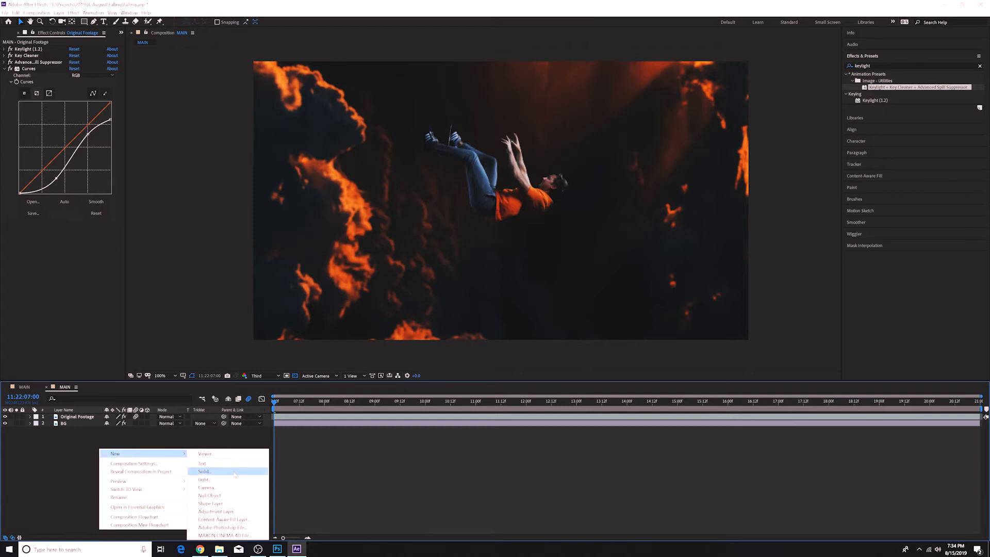
left_click(204, 471)
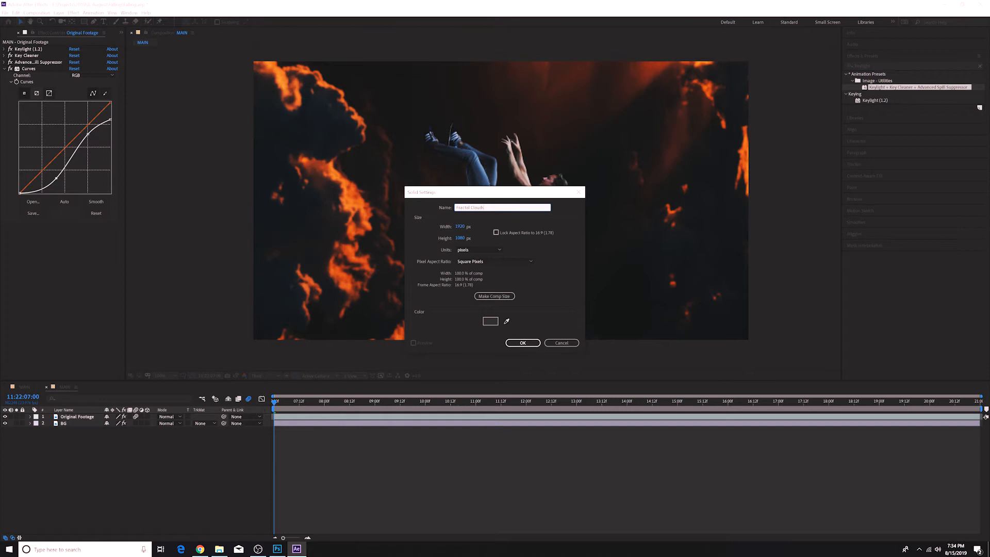
key("Return")
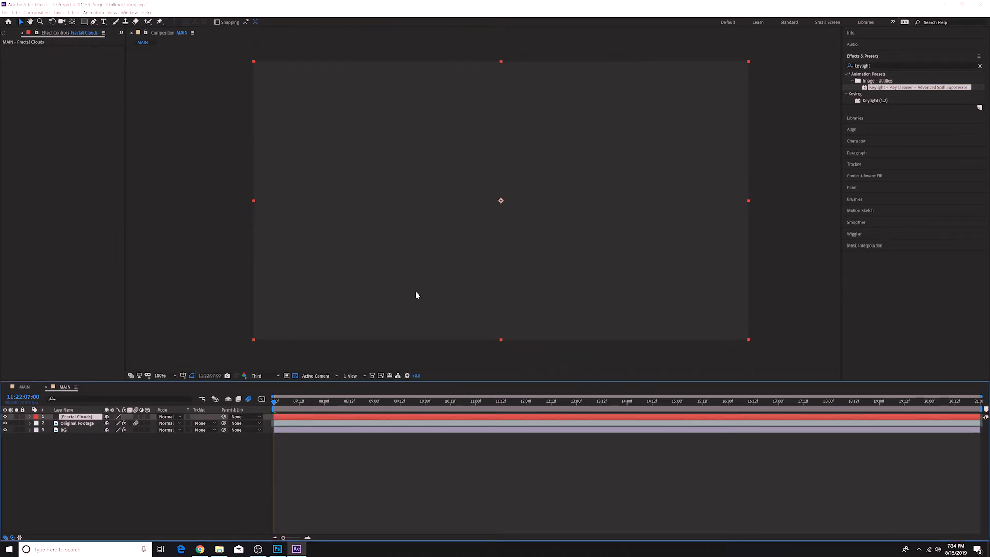
Apply the Fractal Noise effect to the Fractal Clouds solid.
key("ctrl+space")
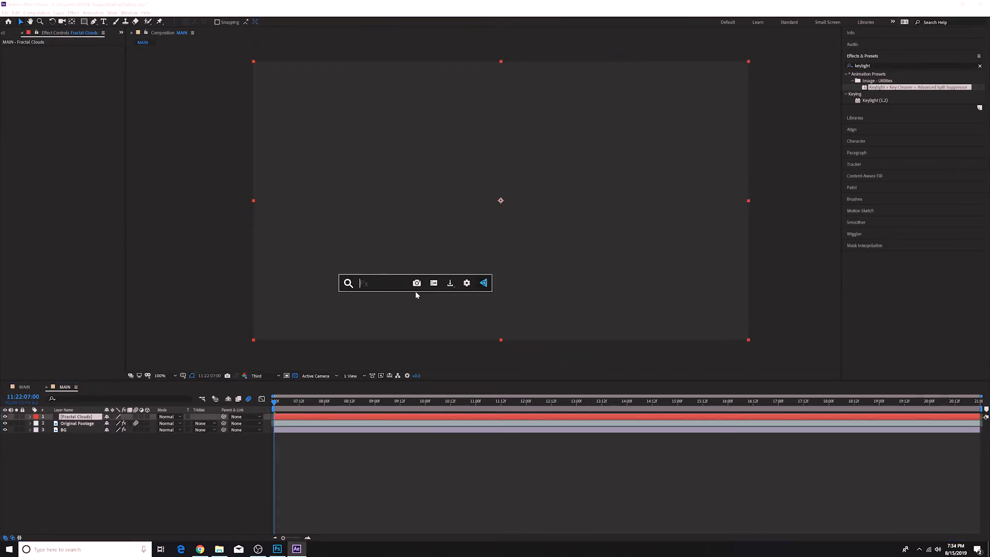
type("frac")
key("Down")
key("Return")
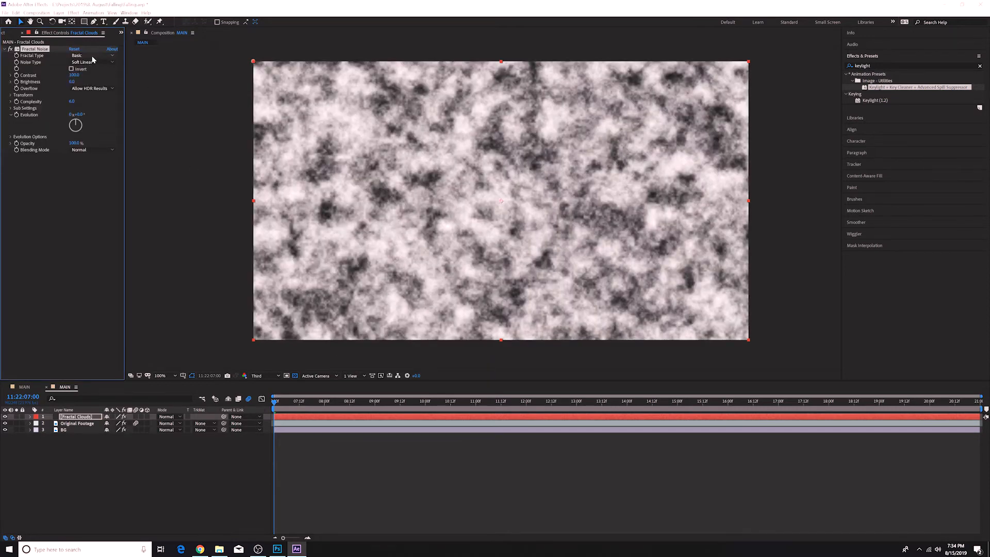
Set the Fractal Noise to fractal type Dynamic and noise type Spline, and invert it.
left_click(93, 57)
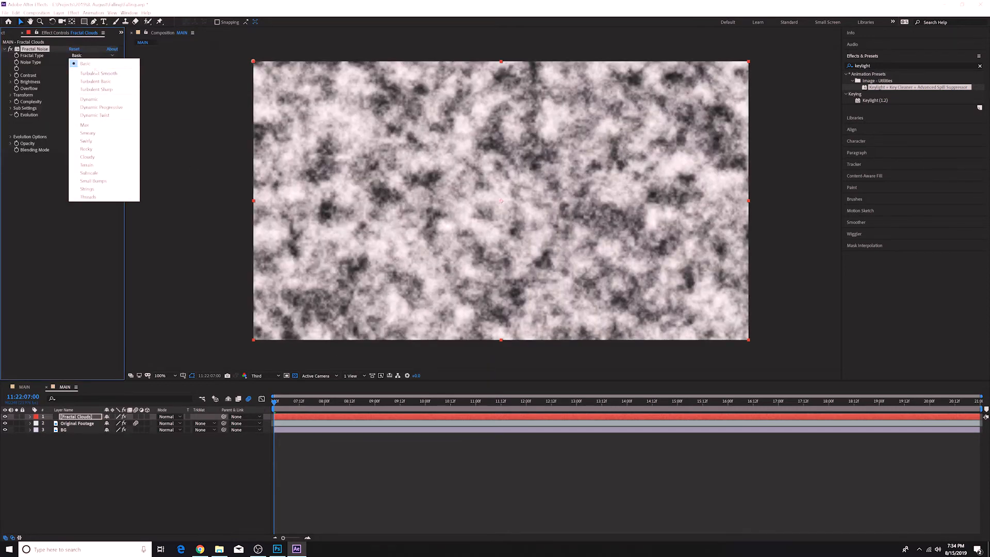
left_click(104, 102)
left_click(92, 62)
left_click(87, 94)
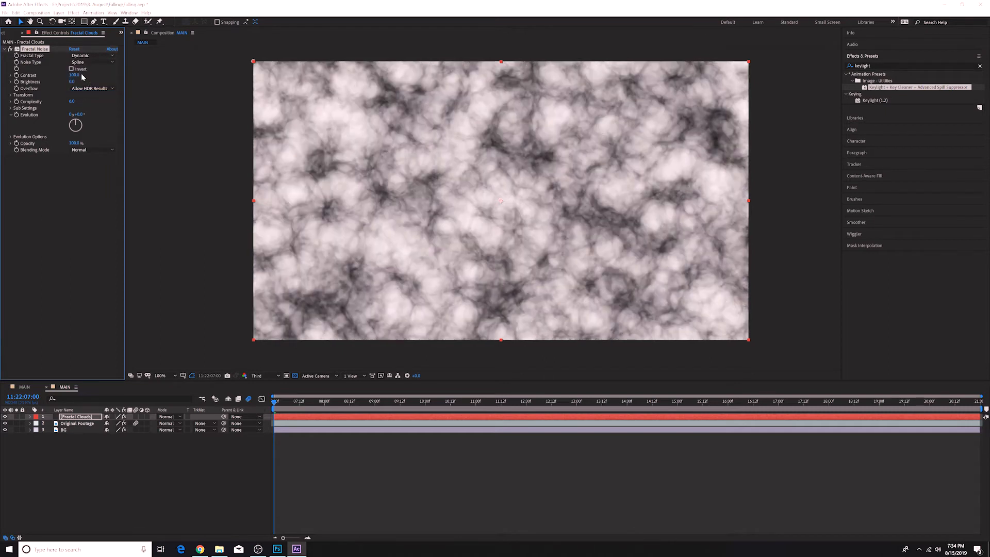
left_click(70, 69)
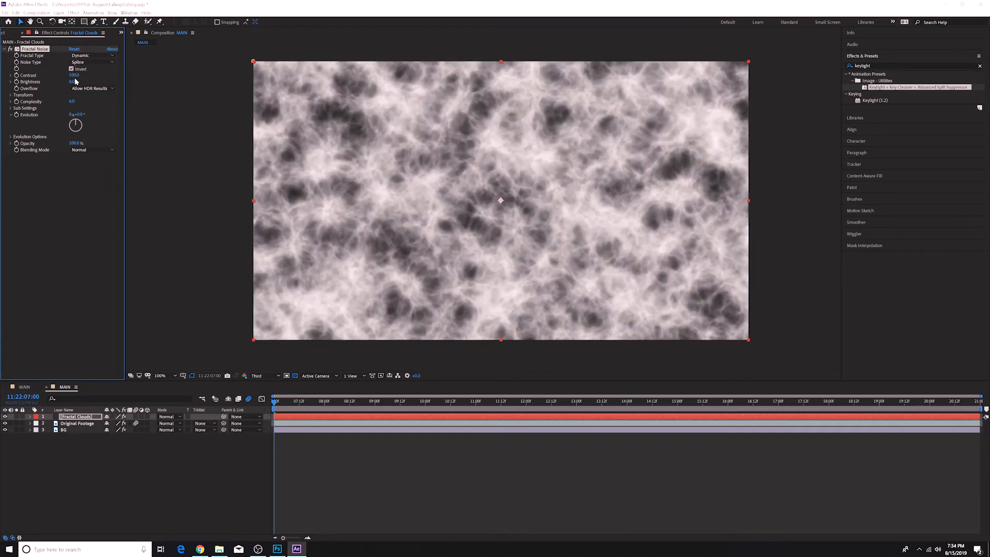
Set the Fractal Noise contrast to 190, brightness to -40 and complexity to 10.
left_click(75, 75)
type("200")
key("Return")
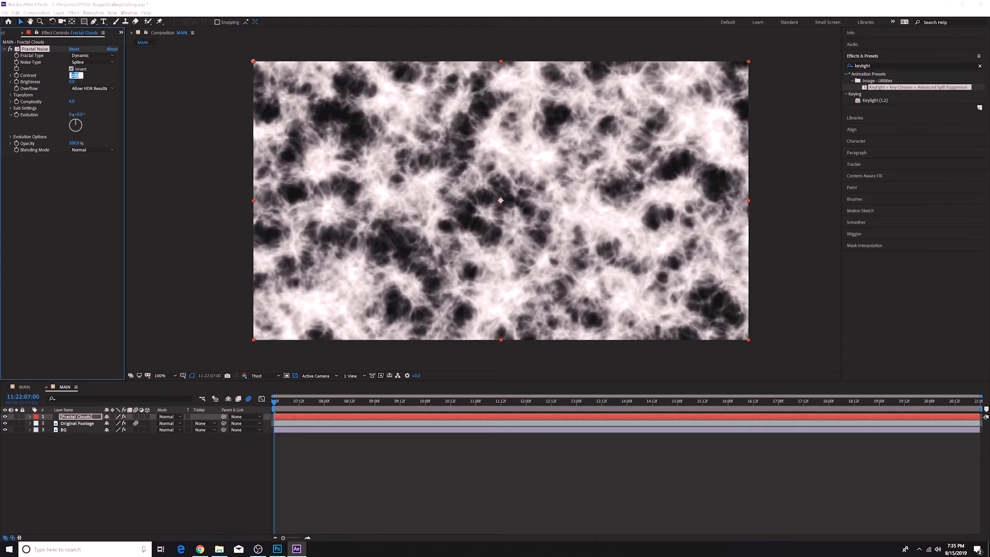
type("185")
key("Return")
type("190")
key("Return")
left_click(72, 82)
type("-40")
key("Return")
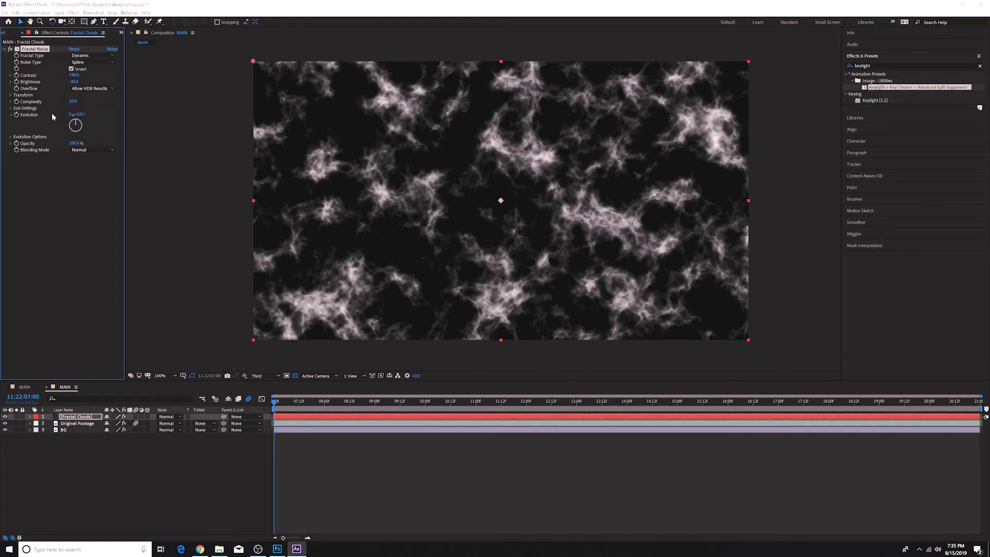
Animate the Fractal Noise evolution with the expression time*400 and preview the motion.
left_click(17, 115)
left_click(16, 114, "alt")
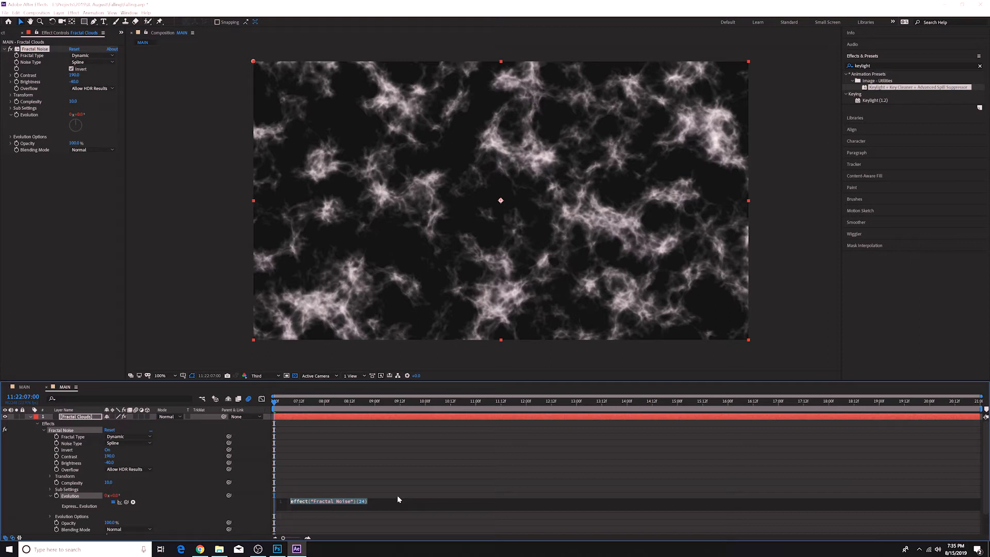
type("time")
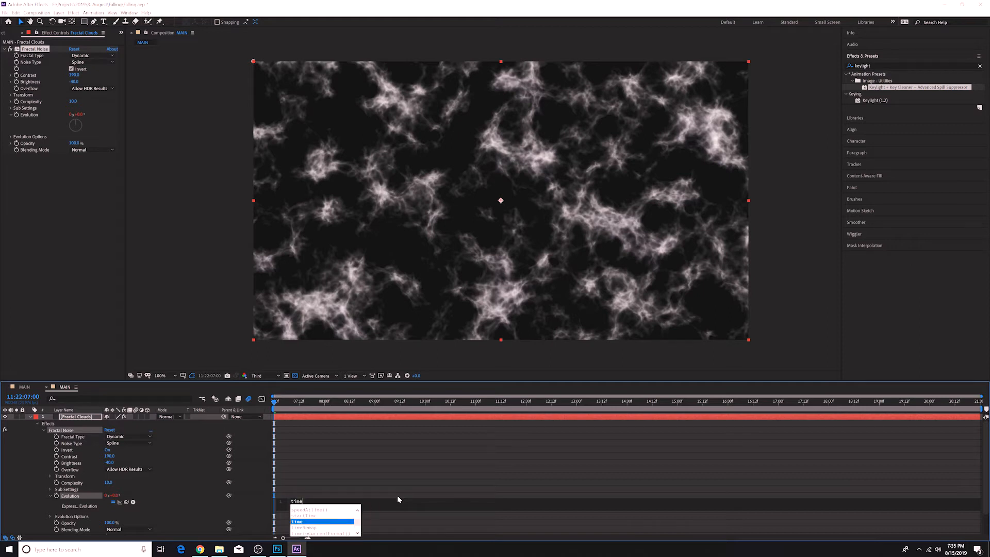
type("*400")
key("KP_Enter")
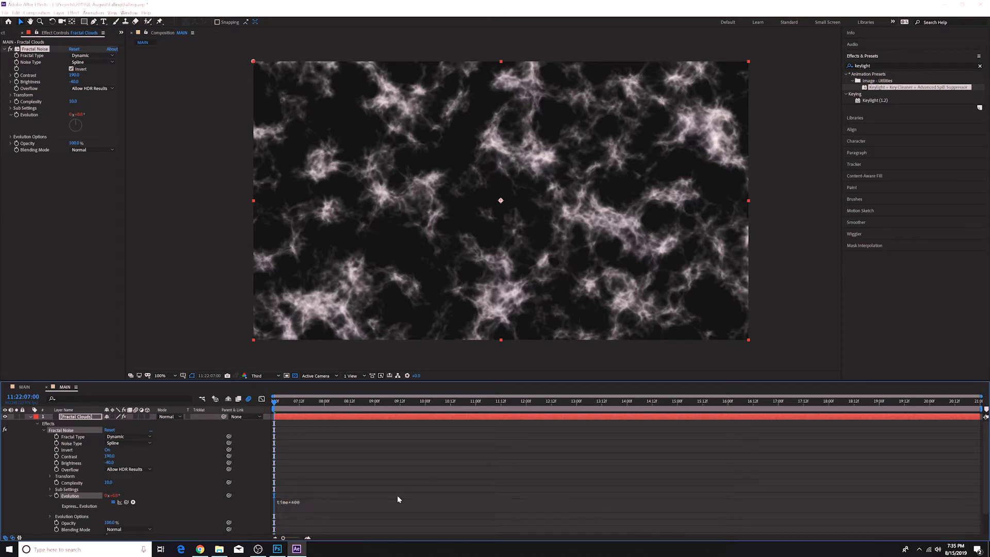
key("space")
Pre-compose the Fractal Clouds layer as Fractal - Precomp - Cloud, moving all attributes into the new composition.
right_click(84, 417)
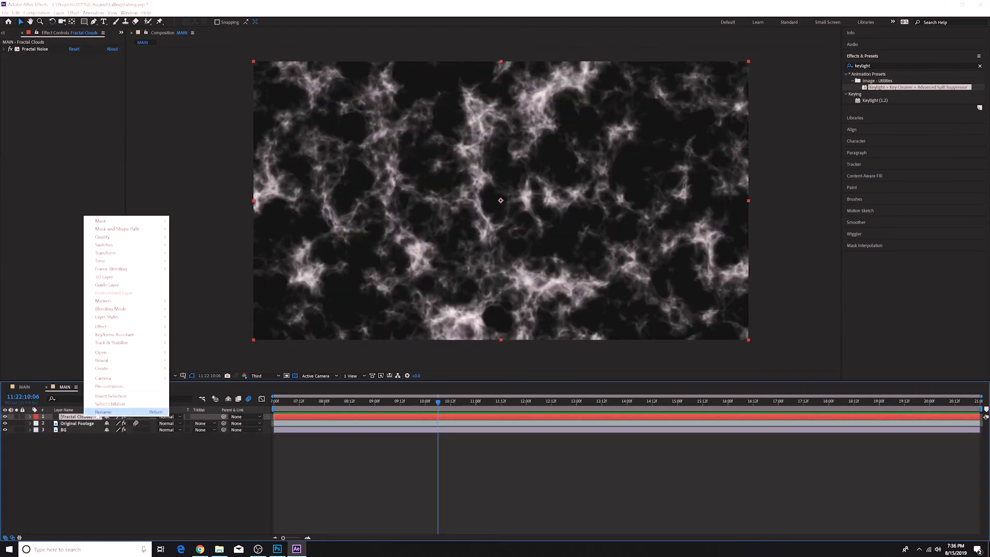
left_click(110, 387)
type("Fractal - Precomp - Cloud")
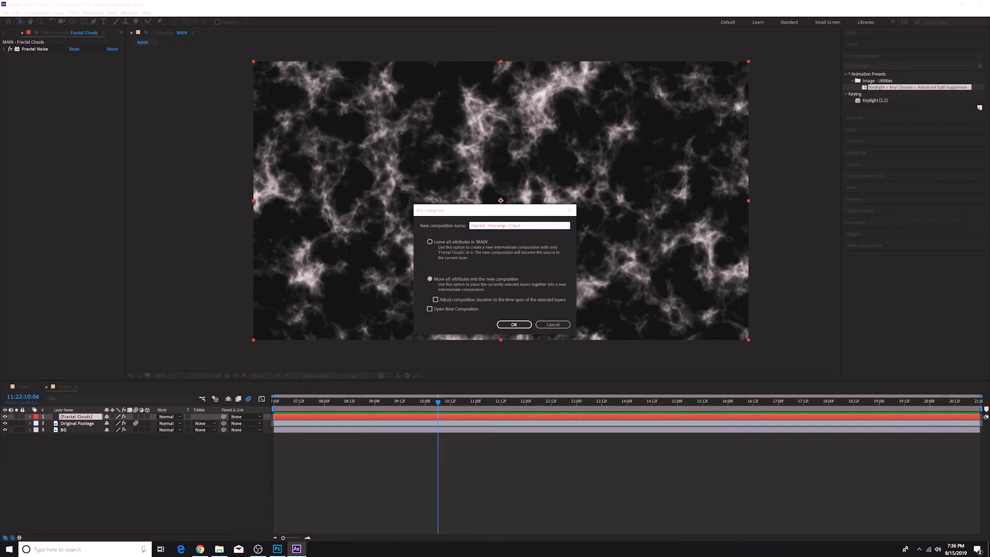
left_click(514, 324)
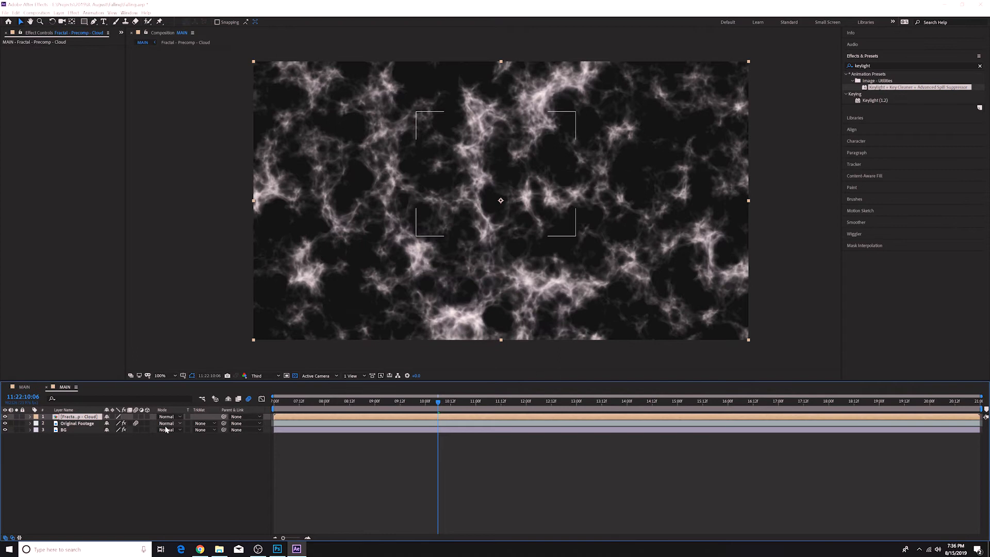
Pre-compose the cloud precomp again as Fractal - Cloud Group, moving all attributes into it.
right_click(74, 418)
left_click(93, 380)
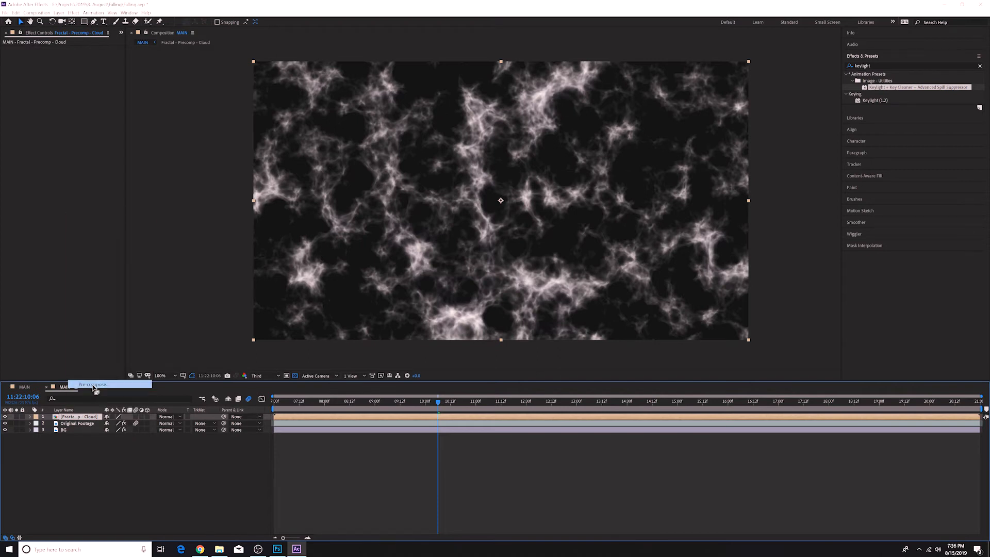
left_click_drag(547, 227, 493, 225)
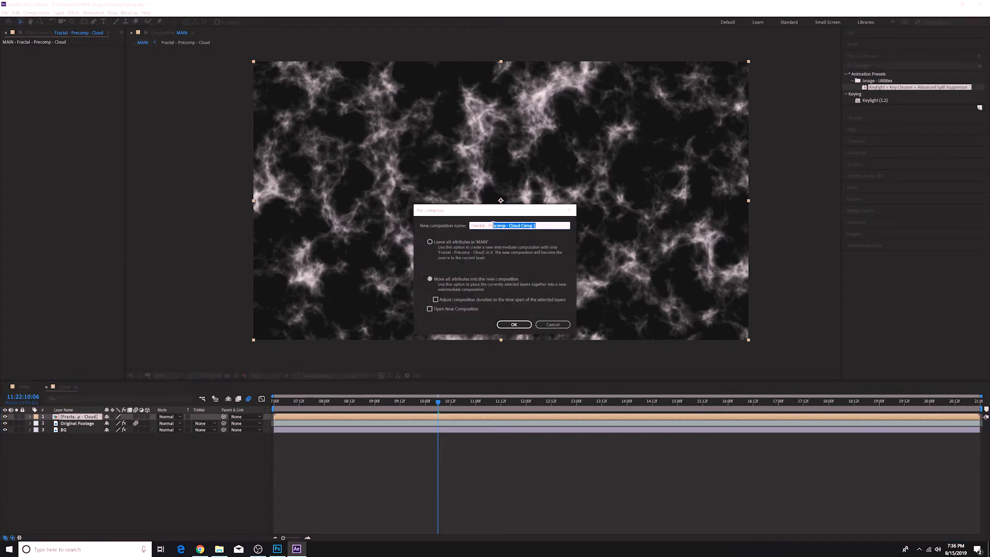
type("Cl")
key("Return")
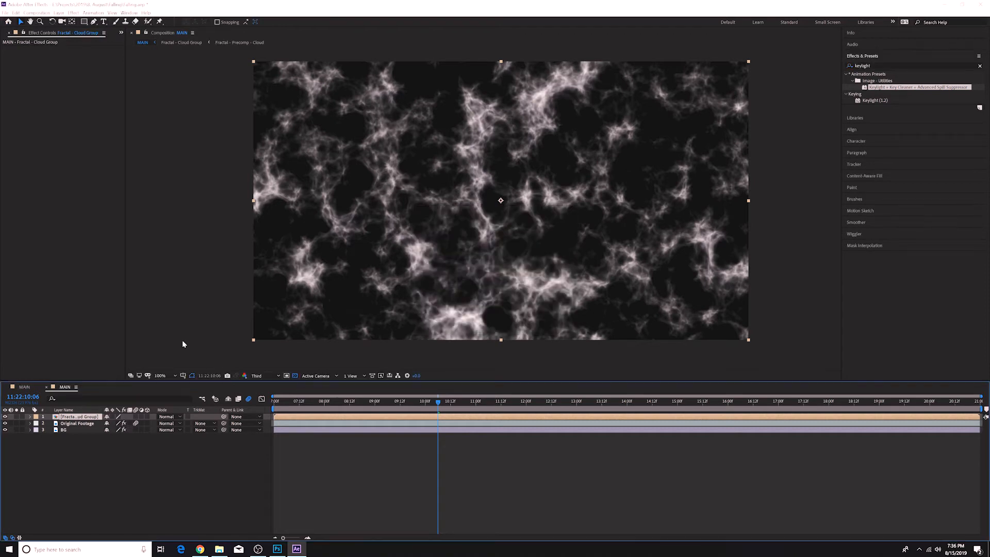
Open the Fractal - Cloud Group composition and trim its cloud layer to end at 0:00:00:12.
double_click(57, 417)
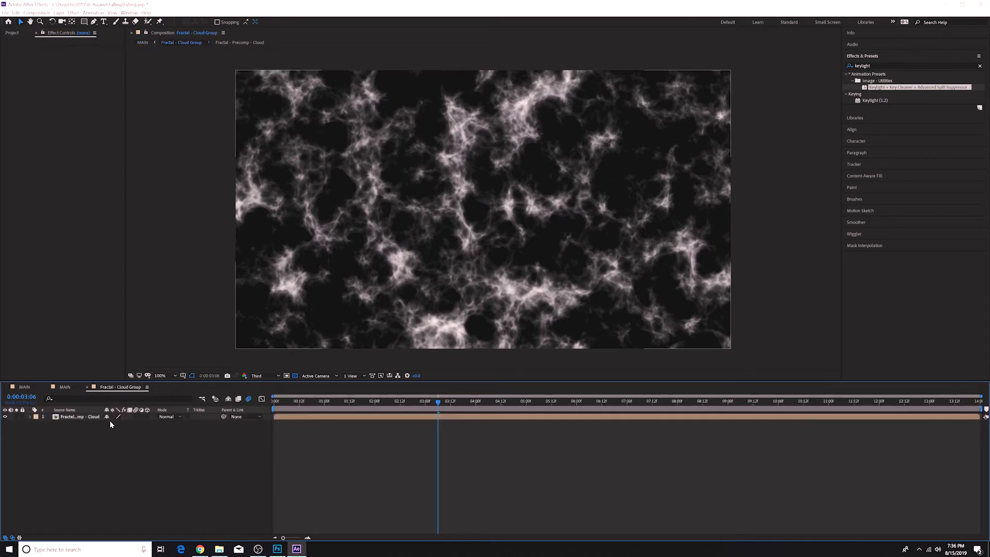
left_click_drag(437, 404, 301, 404)
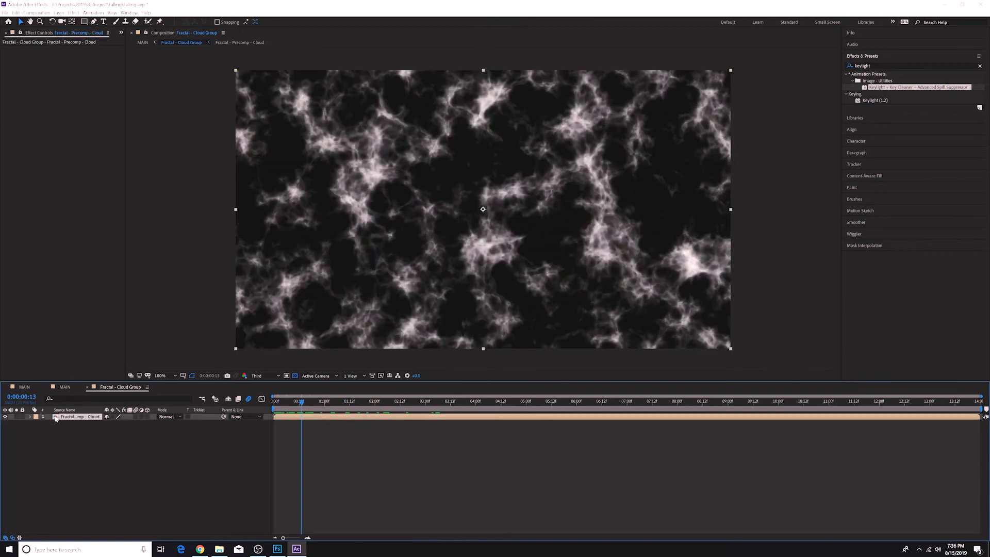
double_click(77, 417)
left_click_drag(296, 404, 254, 402)
left_click(124, 388)
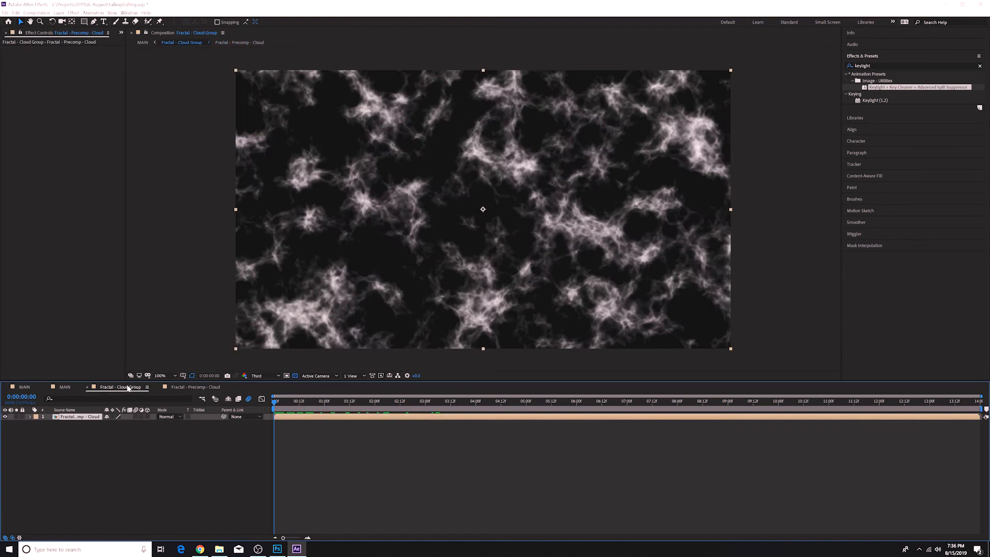
left_click(184, 390)
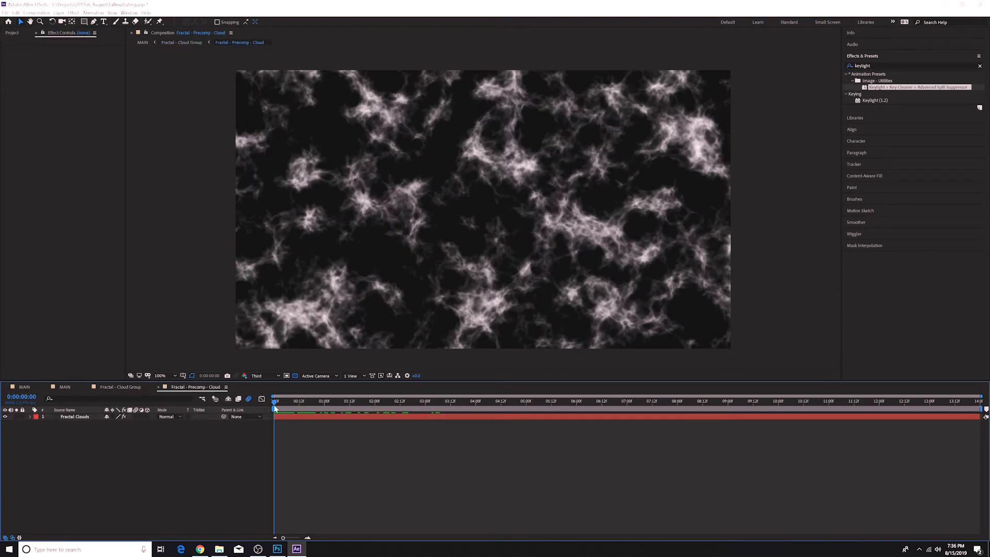
left_click(114, 390)
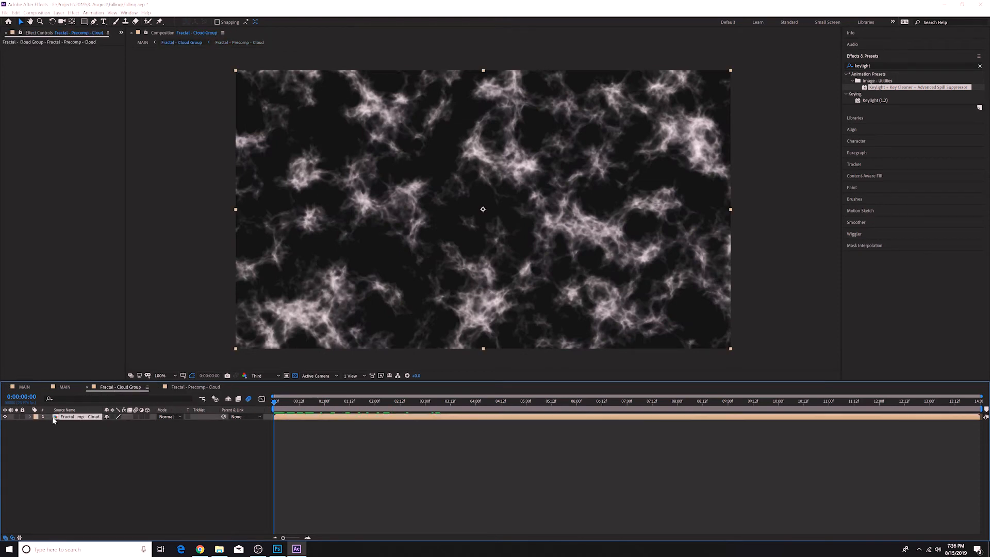
left_click_drag(275, 404, 299, 404)
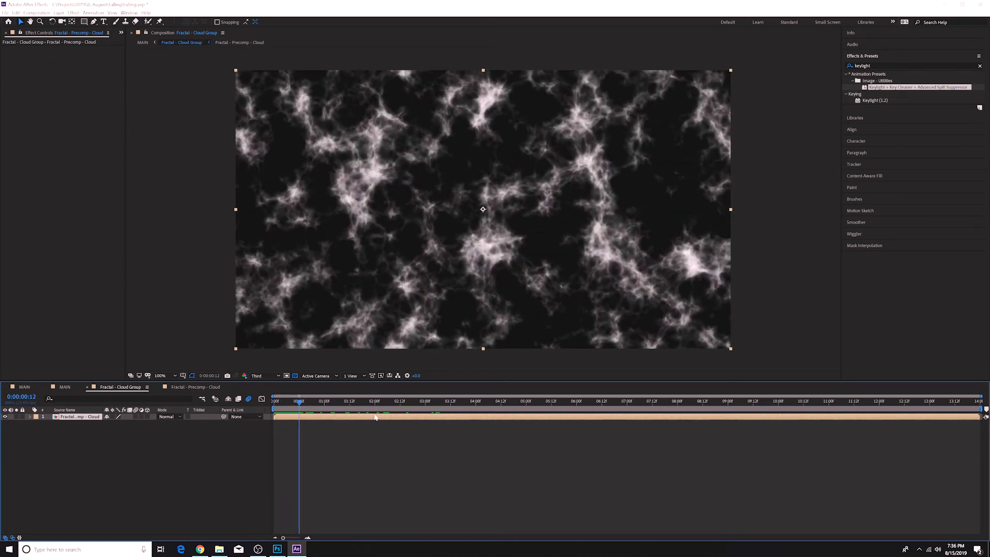
key("alt+]")
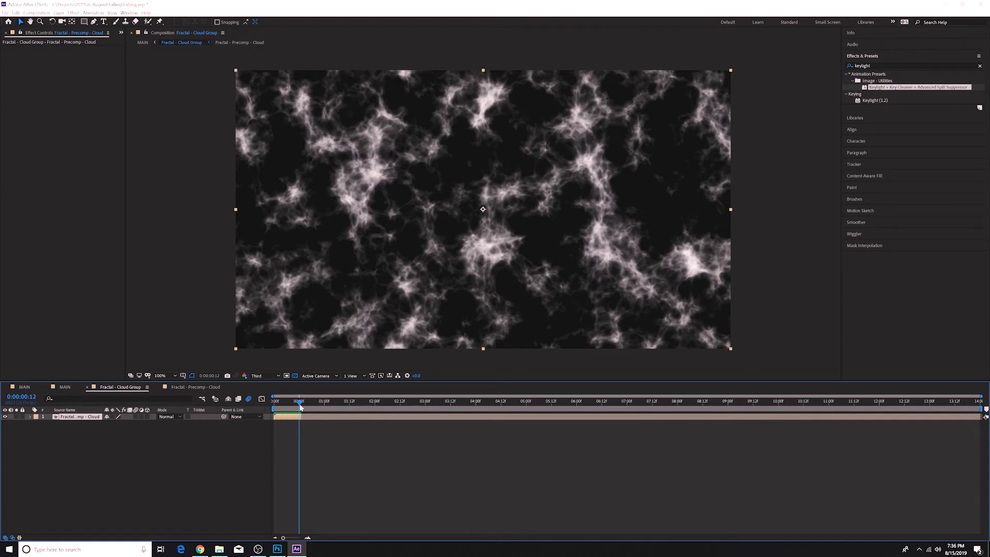
Add Position keyframes to the cloud layer at the first frame and at 0:00:00:12.
key("Home")
key("p")
left_click(49, 424)
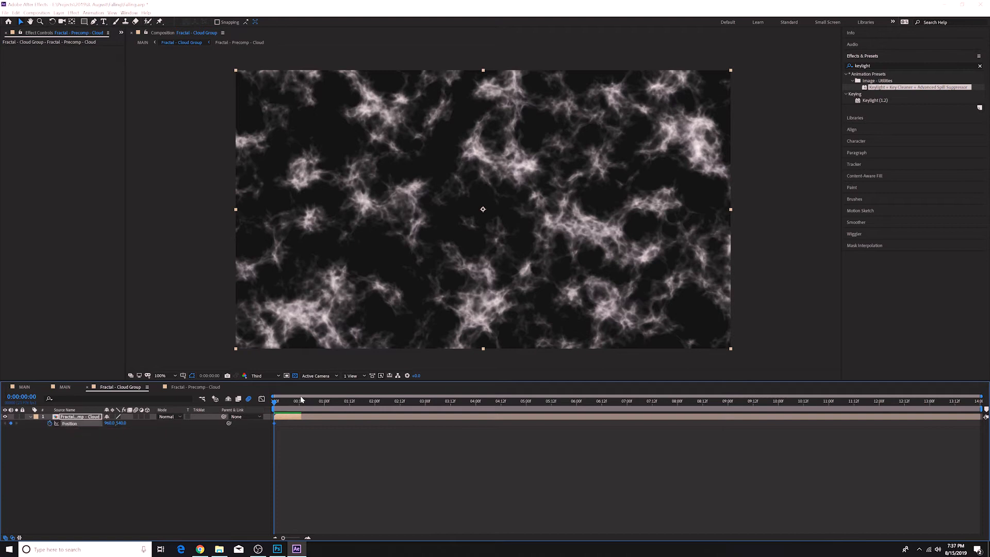
left_click_drag(275, 402, 296, 405)
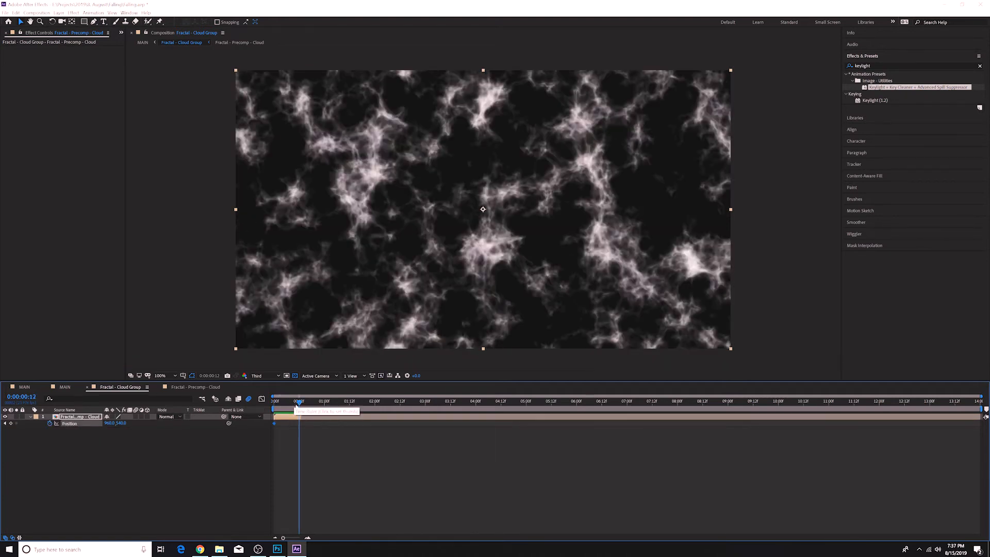
left_click(11, 423)
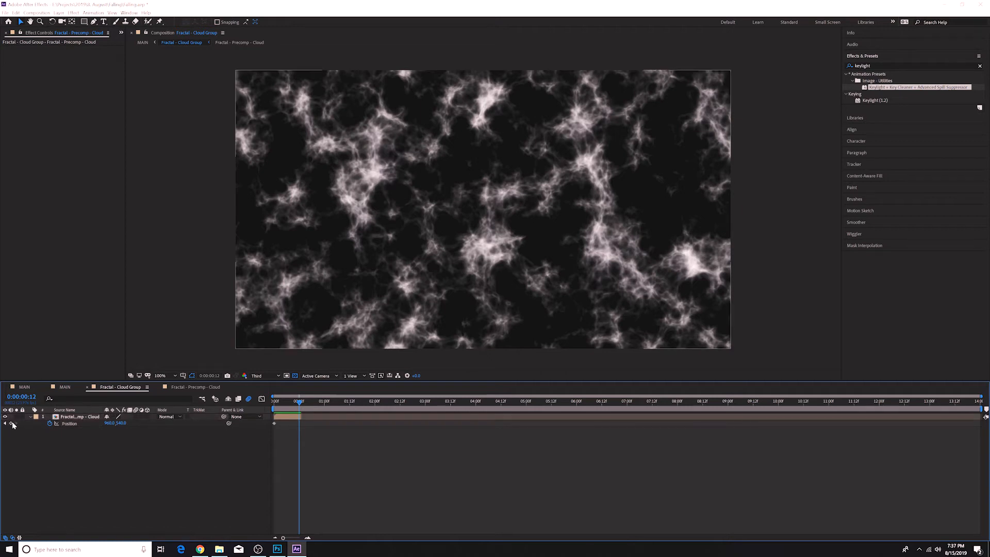
left_click(60, 424)
Animate the cloud layer upward from just below the frame to Position 960, -556 at the last keyframe, and preview it.
key("Home")
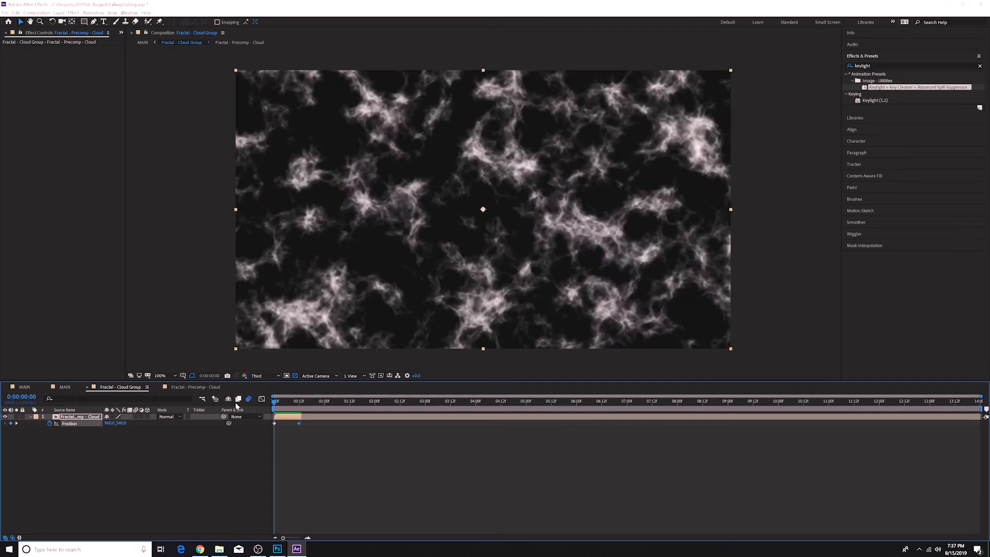
left_click_drag(121, 423, 569, 399)
left_click_drag(277, 402, 299, 406)
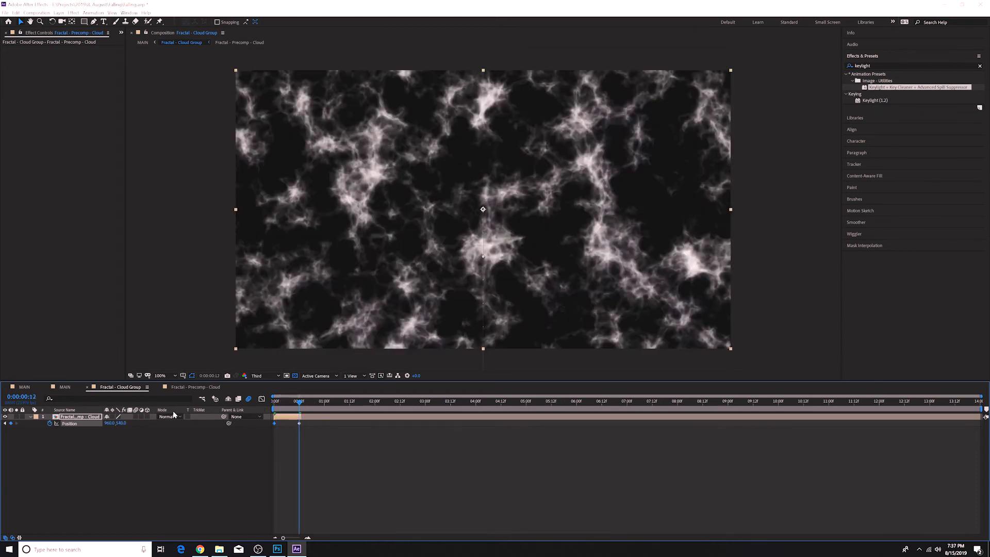
left_click_drag(121, 423, 3, 451)
left_click_drag(120, 423, 82, 431)
key("space")
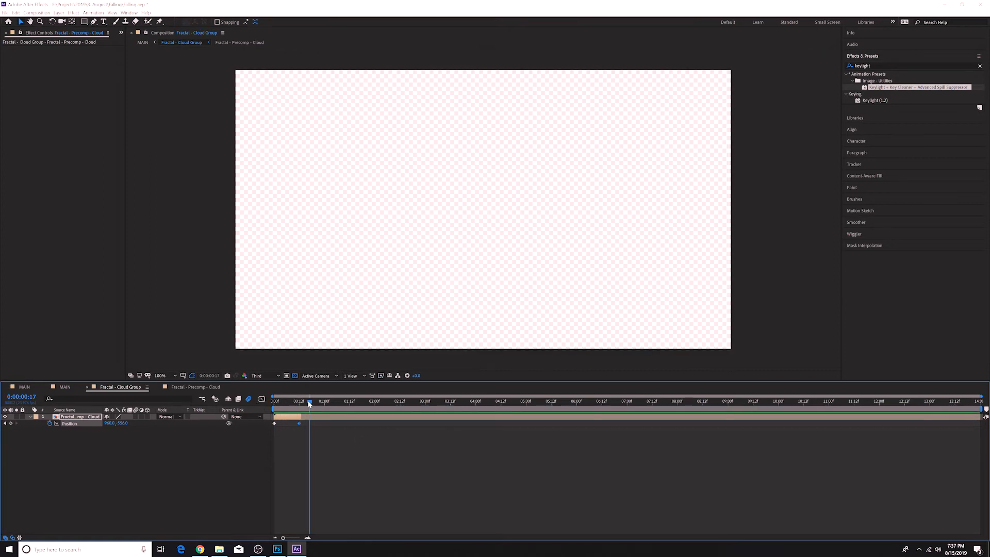
key("space")
Create a dark gray comp-size solid and place it beneath the cloud layer as a backdrop.
right_click(124, 449)
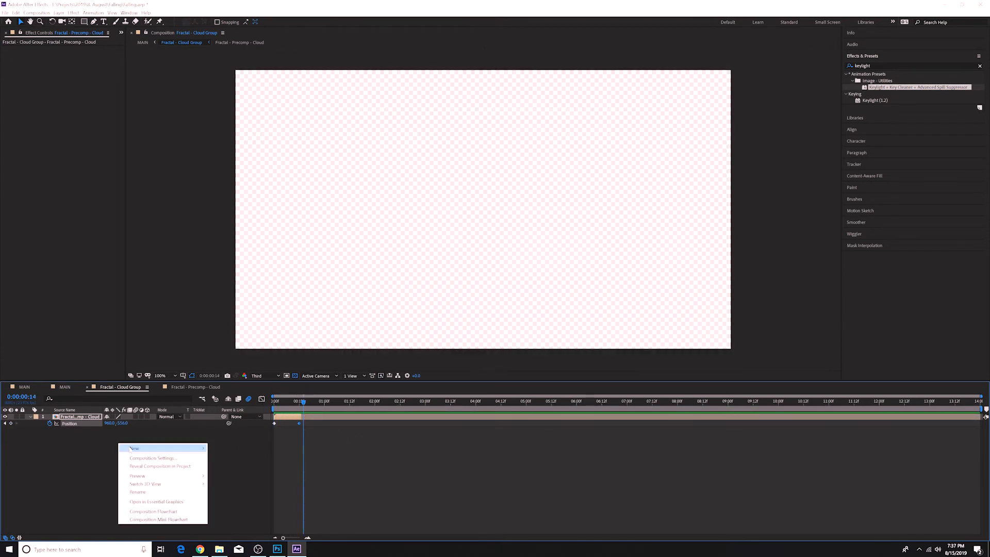
mouse_move(124, 449)
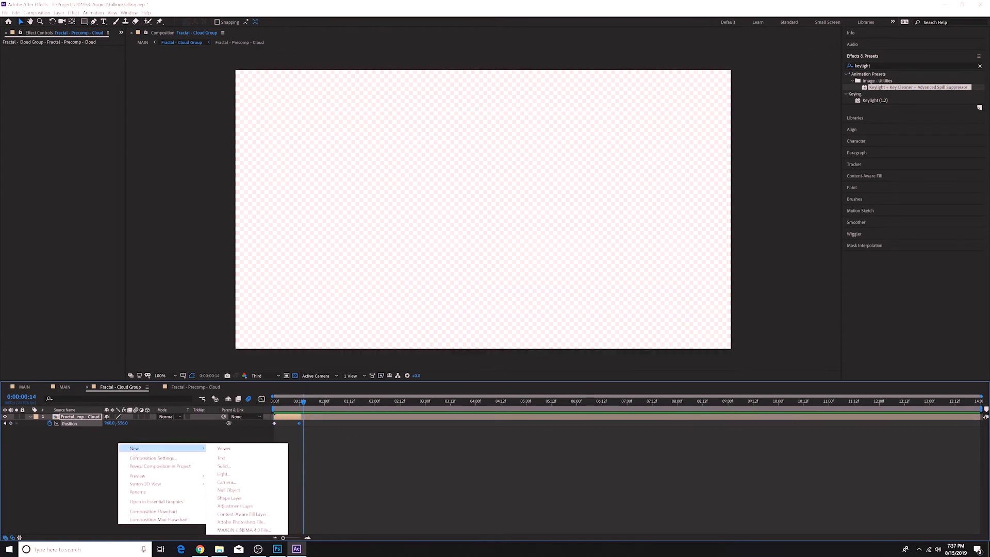
left_click(238, 466)
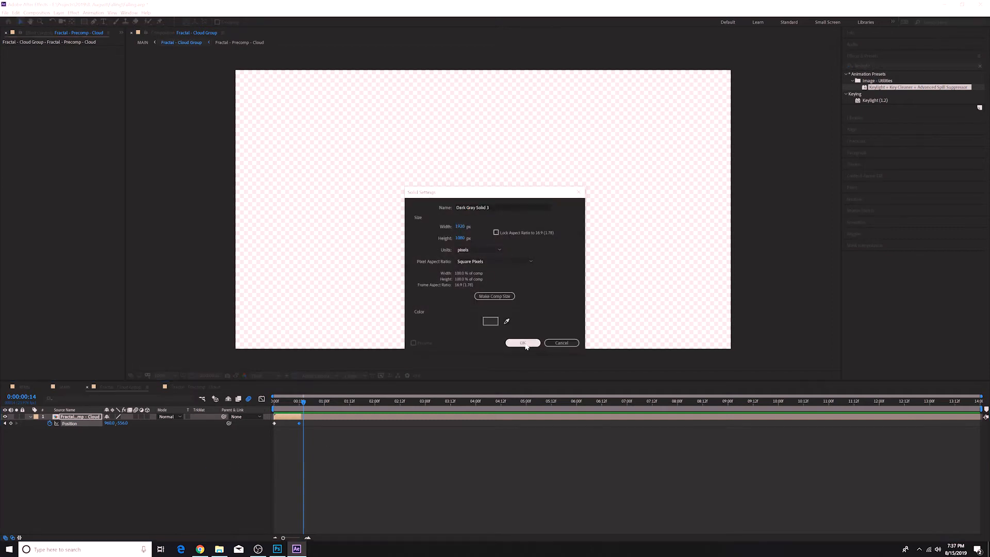
left_click(523, 343)
left_click_drag(77, 417, 73, 433)
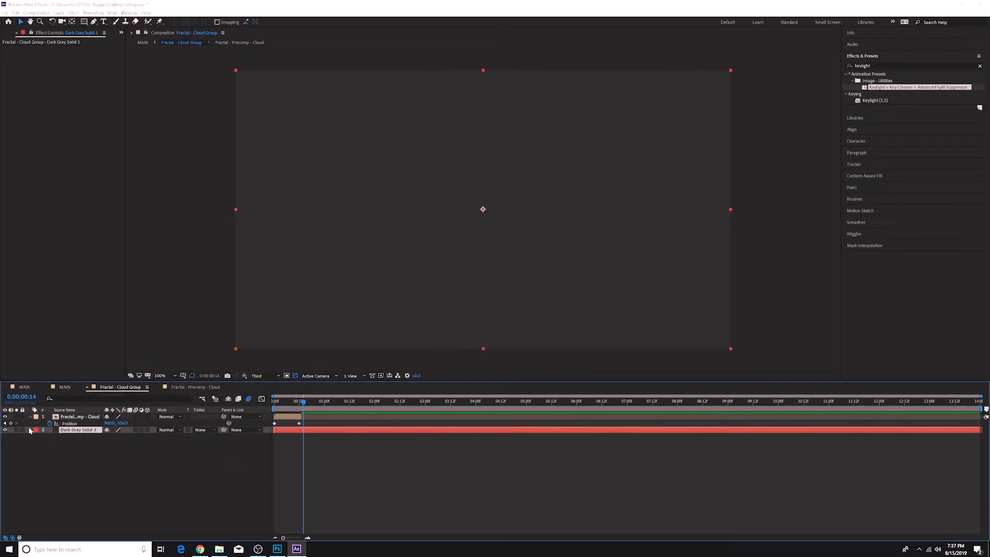
left_click(67, 417)
left_click(30, 417)
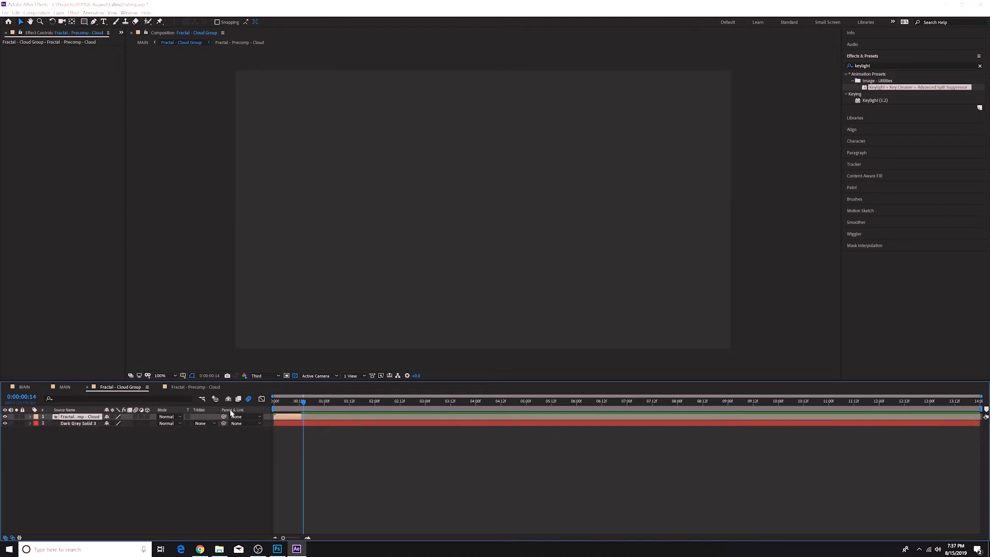
Preview the cloud layer's upward motion against the solid and enable motion blur on the cloud layer.
left_click_drag(298, 404, 242, 402)
key("space")
key("space")
key("space")
key("space")
left_click_drag(314, 401, 254, 410)
key("space")
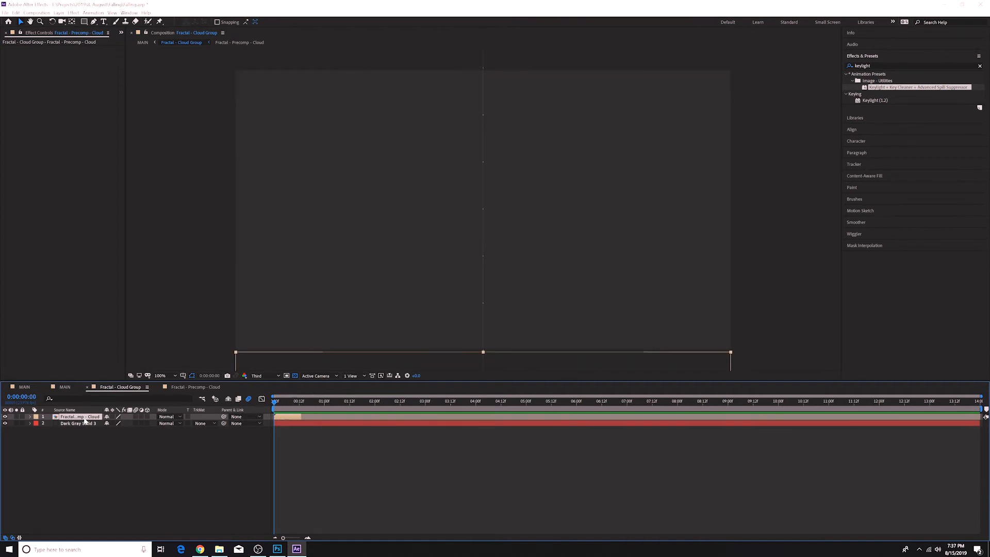
left_click(137, 417)
mouse_move(279, 410)
left_mouse_down()
mouse_move(305, 407)
mouse_move(277, 406)
left_mouse_up()
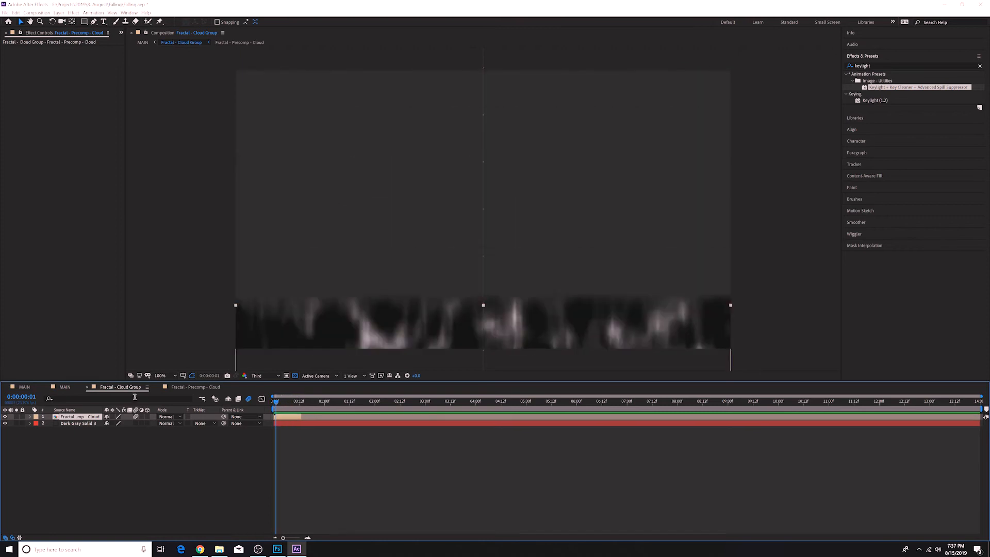
Set the cloud layer's opacity to 4% and preview the faint upward motion.
key("t")
left_click(110, 424)
type("4")
key("Return")
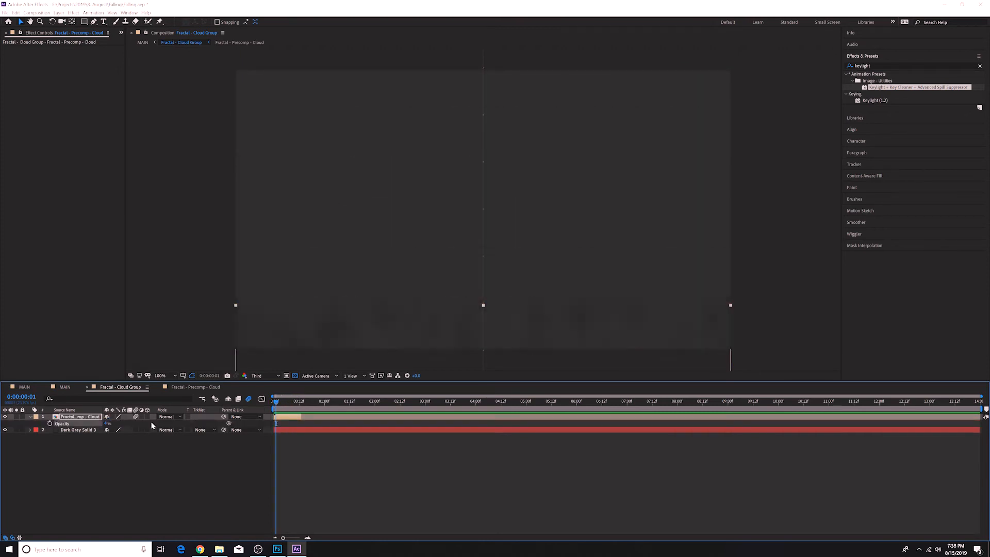
mouse_move(275, 402)
left_mouse_down()
mouse_move(304, 405)
mouse_move(276, 405)
mouse_move(284, 404)
left_mouse_up()
key("space")
key("space")
key("space")
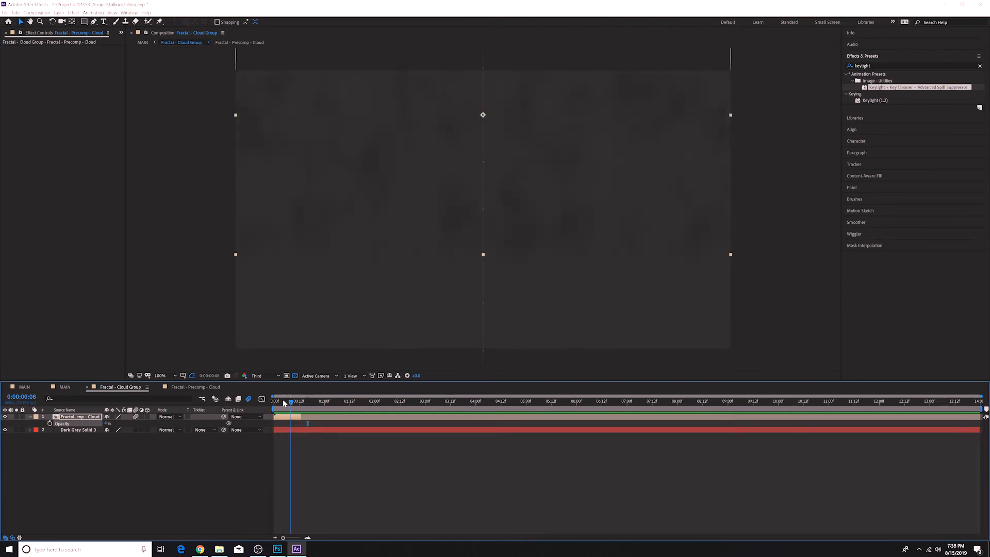
key("space")
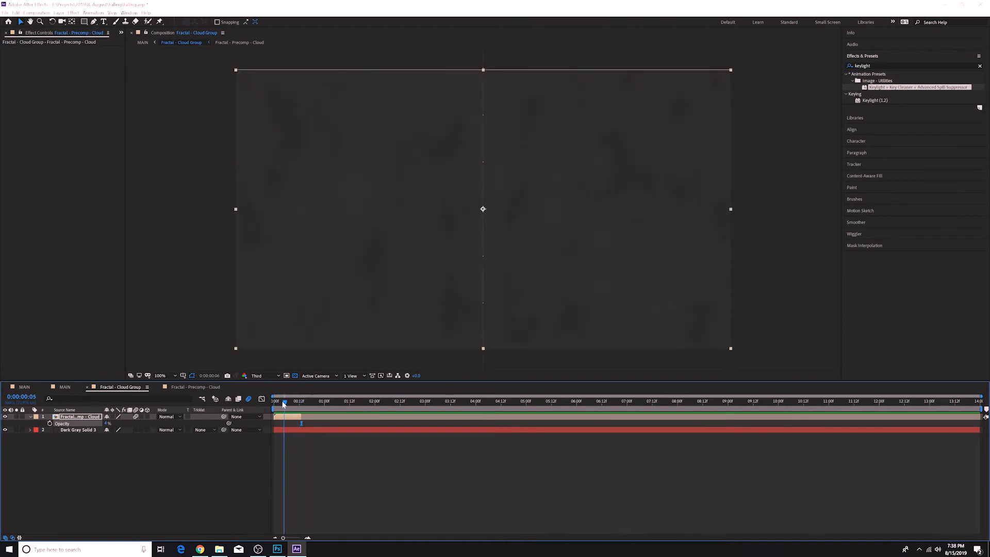
left_click(30, 417)
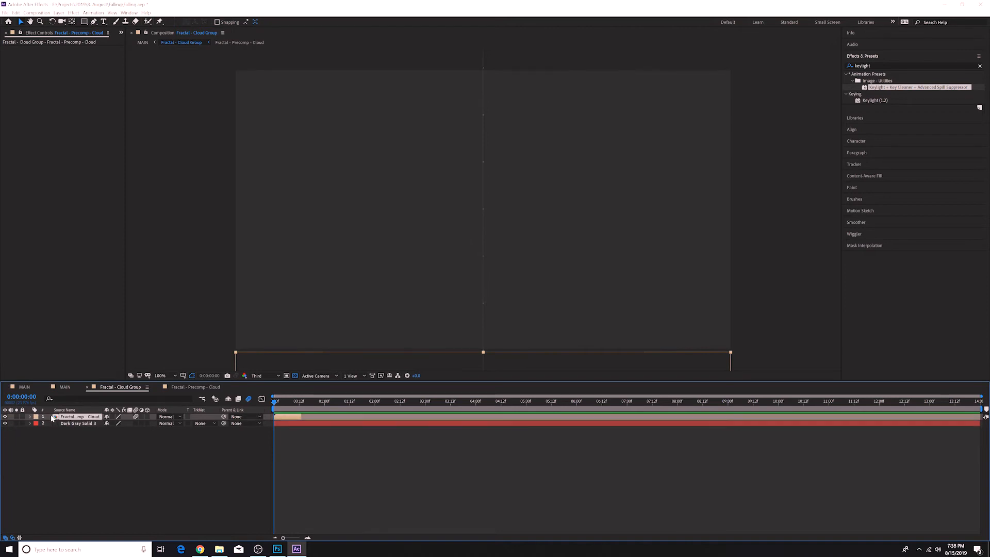
Duplicate the cloud layer into four layers, staggering their start times so that consecutive layers overlap by about half.
key("ctrl+d")
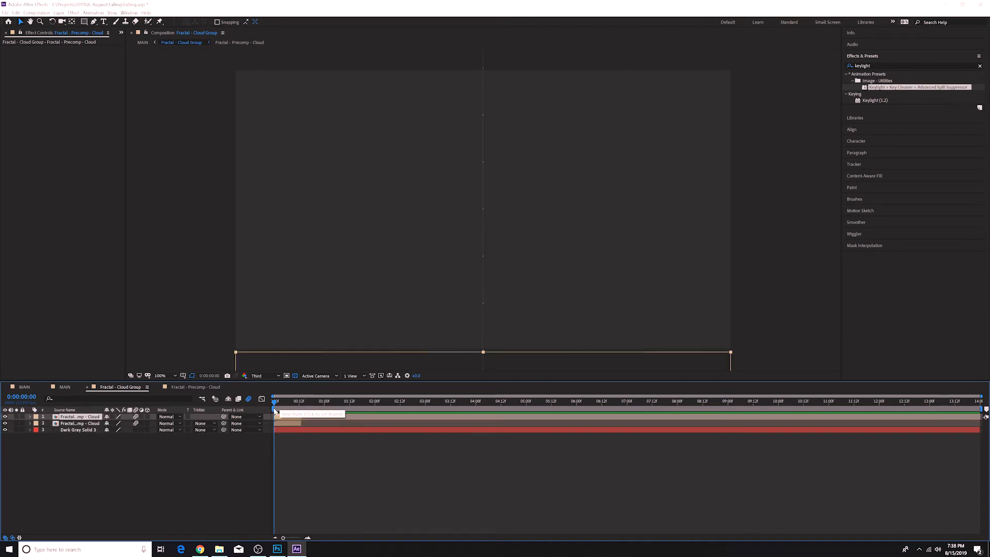
left_click_drag(275, 406, 309, 417)
left_click(95, 423, "shift")
key("ctrl+d")
left_click_drag(103, 433, 133, 421)
left_click_drag(304, 417, 326, 418)
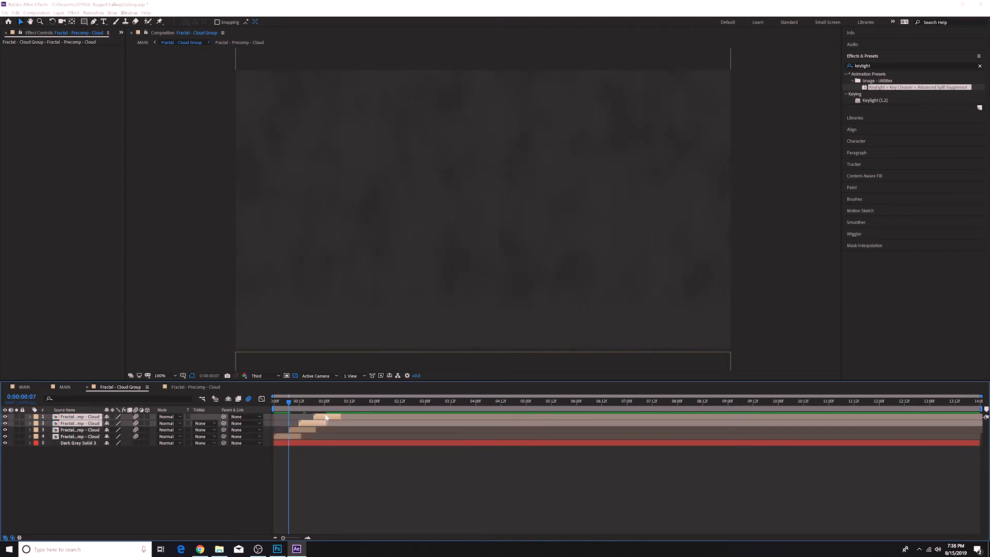
left_click_drag(328, 418, 325, 419)
Duplicate the four staggered cloud layers, stack the copies on top and shift them in time to continue the sequence.
left_click(95, 437)
left_click(85, 417, "shift")
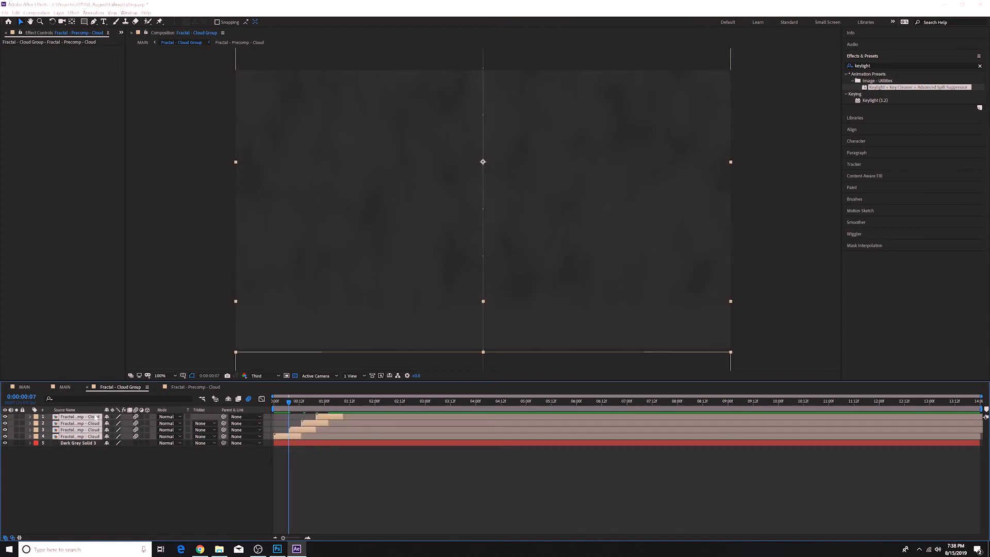
key("ctrl+d")
left_click_drag(89, 431, 96, 420)
left_click_drag(337, 417, 392, 416)
Duplicate all eight cloud layers, stack the copies on top and shift them in time to extend the staggered sequence.
left_click(82, 463)
left_click(87, 416, "shift")
right_click(86, 416)
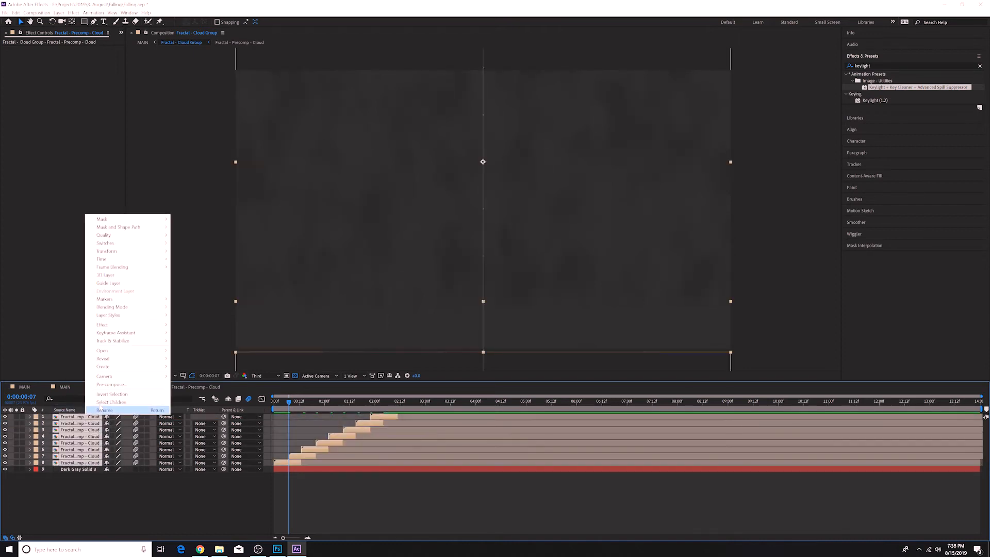
key("Escape")
key("ctrl+d")
left_click_drag(81, 434, 85, 415)
left_click_drag(343, 438, 454, 441)
Duplicate the sixteen cloud layers and shift the copies so the staggered sequence runs to about nine seconds.
left_click(81, 515, "shift")
key("ctrl+d")
left_click_drag(86, 442, 86, 416)
left_click_drag(293, 514, 514, 499)
Preview the staggered cloud sequence and switch to the Fractal - Precomp - Cloud composition.
key("space")
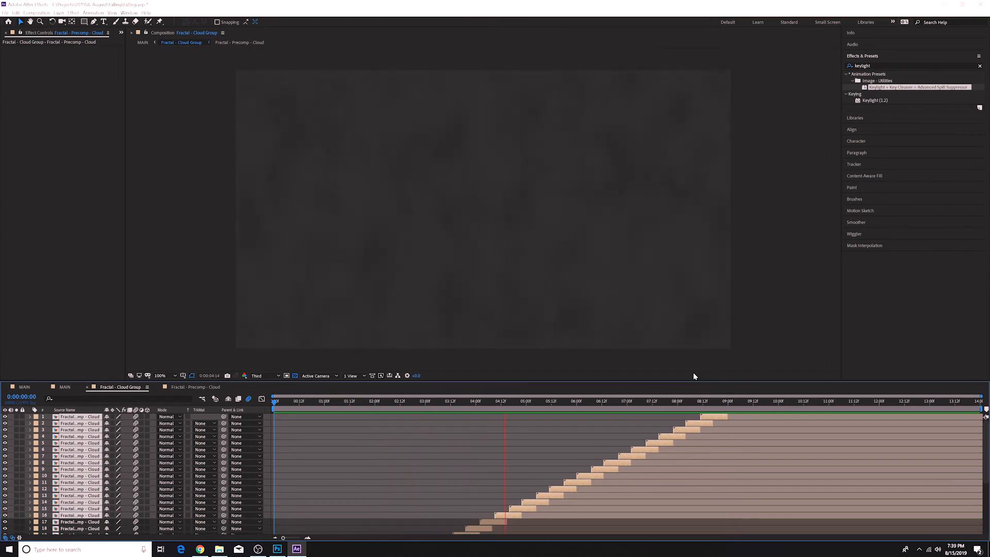
key("space")
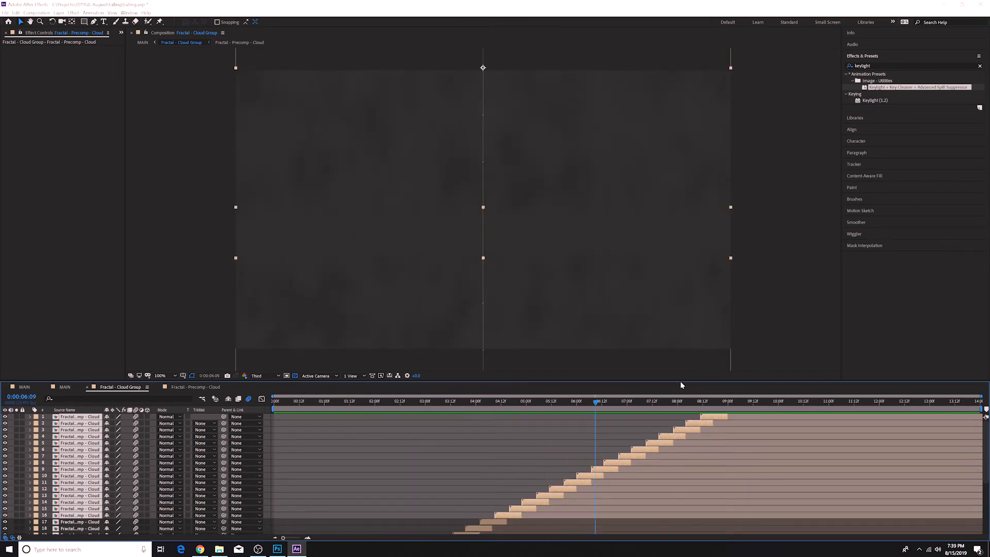
left_click_drag(601, 401, 273, 401)
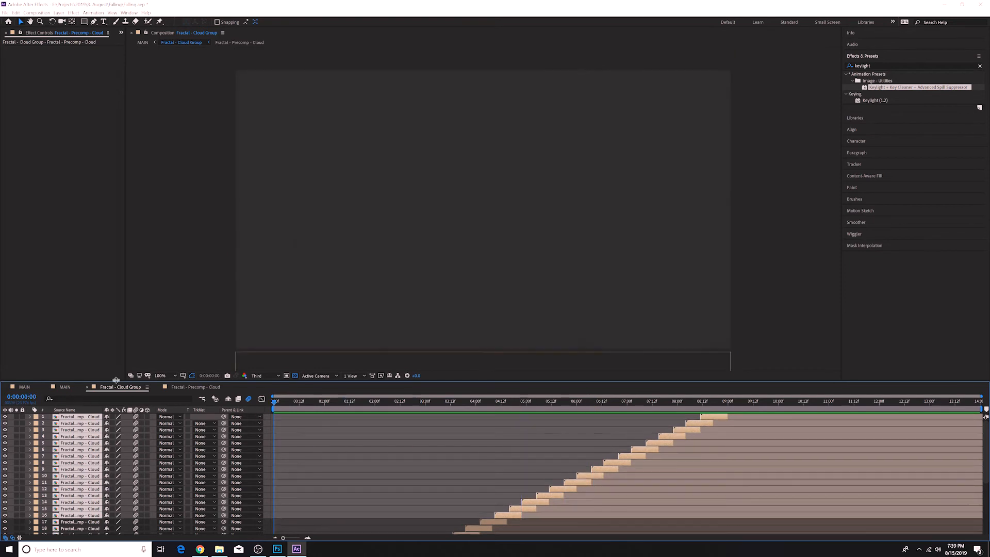
left_click(179, 388)
mouse_move(297, 404)
left_mouse_down()
mouse_move(279, 402)
mouse_move(301, 400)
left_mouse_up()
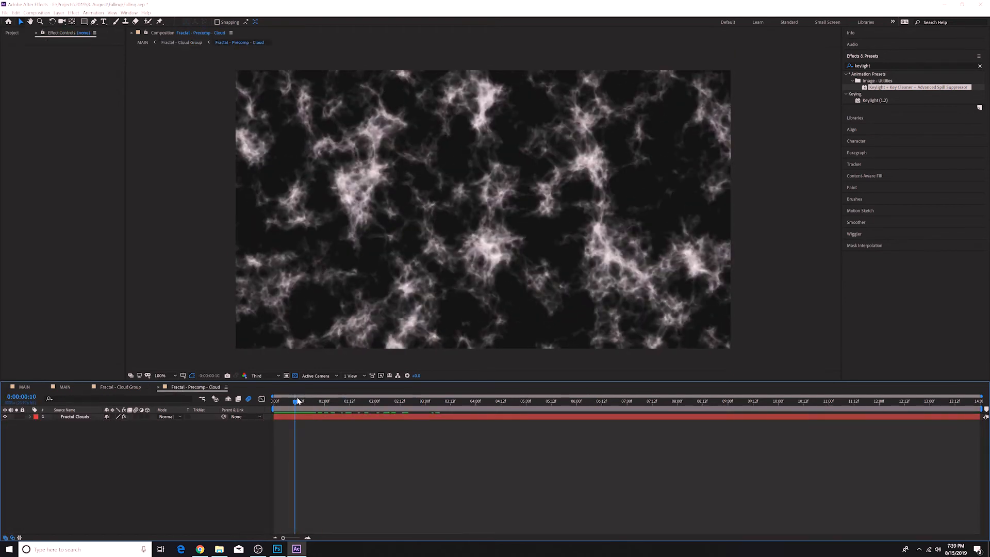
left_click(93, 21)
left_click_drag(215, 62, 415, 89)
key("ctrl+z")
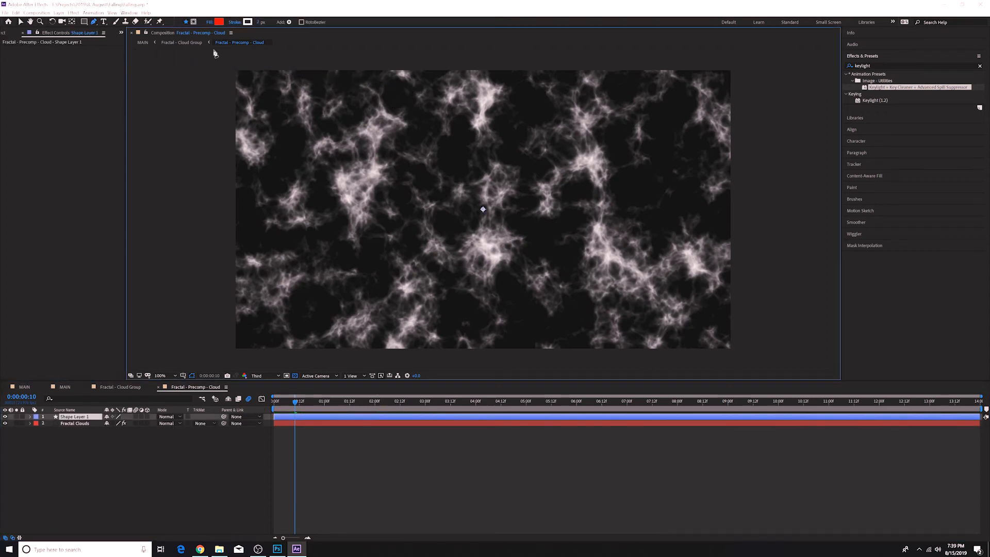
Choose the Ellipse tool and delete the stray ellipse together with its shape layer above Fractal Clouds.
left_click(85, 22)
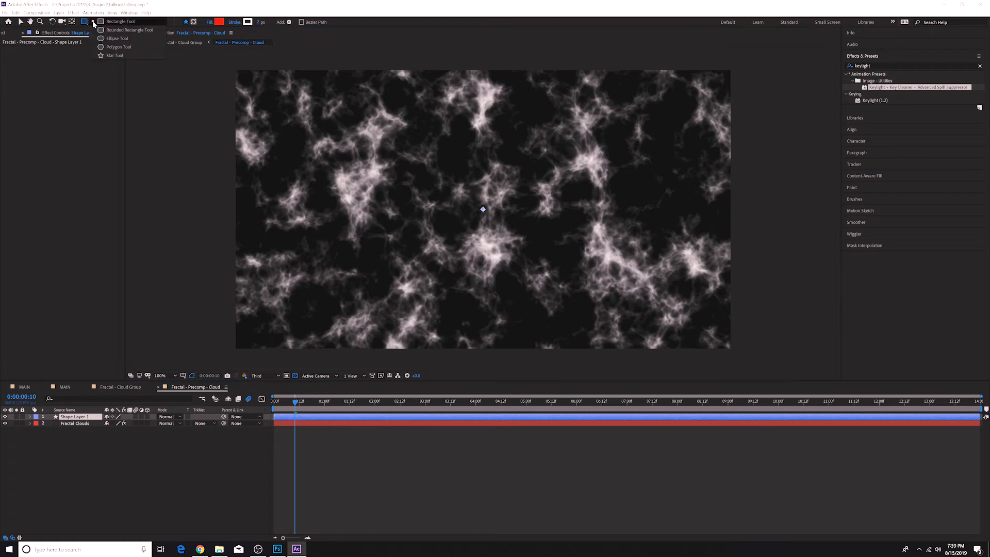
left_click(110, 38)
left_click_drag(214, 53, 798, 95)
key("Delete")
left_click(90, 417)
key("Delete")
Draw a wide, flat elliptical mask across the top edge of the Fractal Clouds layer and invert it.
left_click(84, 418)
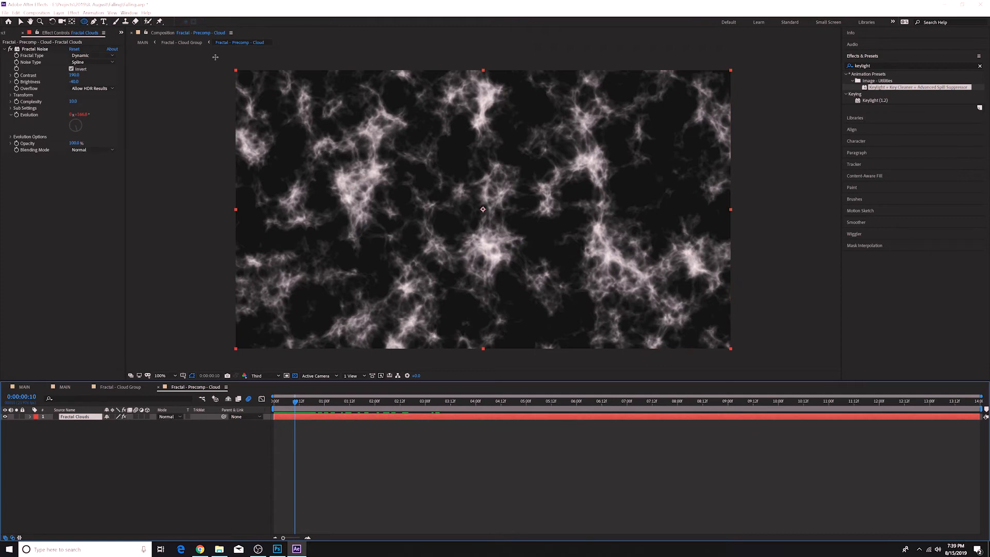
mouse_move(216, 56)
left_mouse_down()
mouse_move(393, 78)
mouse_move(784, 94)
mouse_move(776, 89)
left_mouse_up()
left_click(21, 22)
left_click(111, 430)
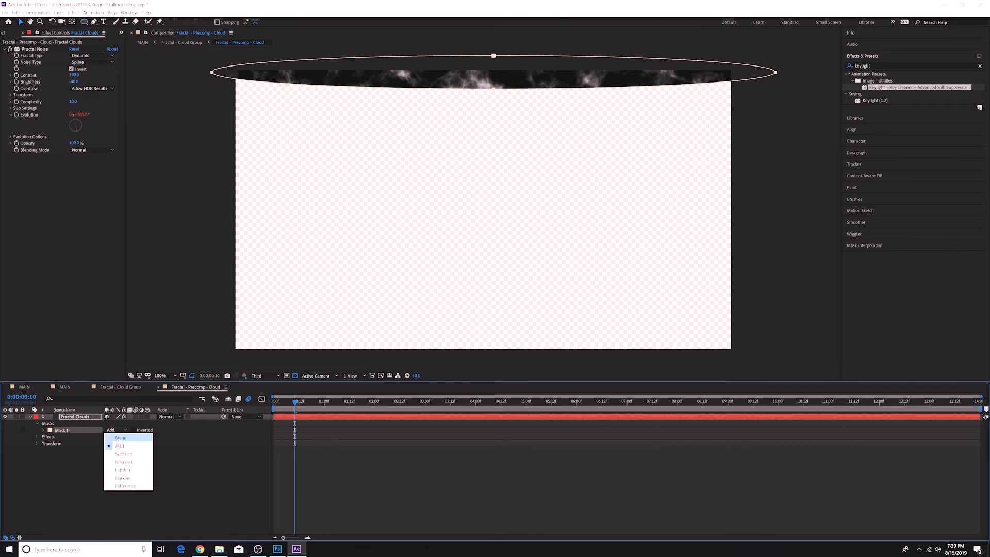
left_click(134, 431)
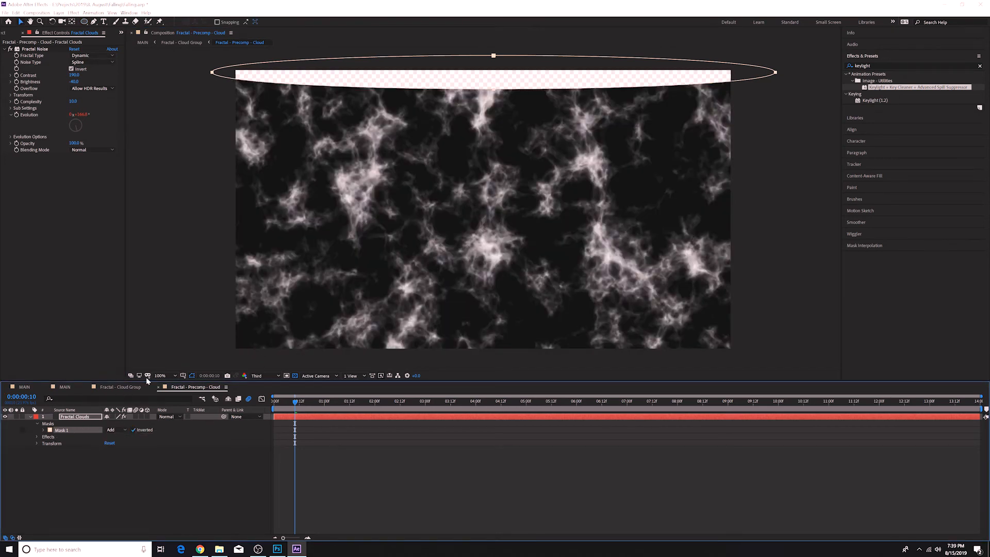
Set the feather of the upper elliptical mask to 300 pixels.
left_click(44, 430)
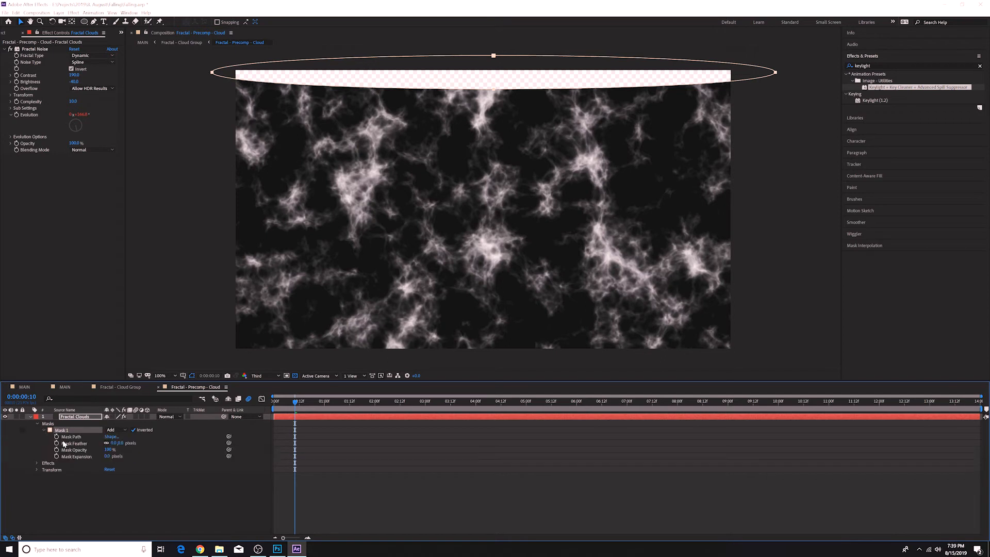
type("300")
key("Return")
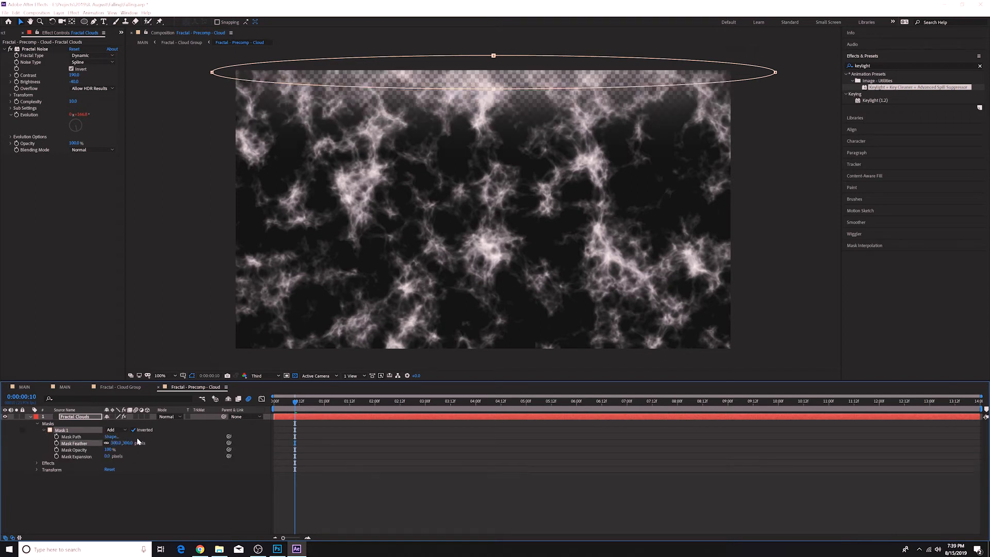
key("ctrl+d")
left_click(529, 76)
left_click(64, 430)
key("p")
key("ctrl+z")
Draw a second wide elliptical mask across the bottom edge of the Fractal Clouds layer and nudge it into place.
key("m")
key("q")
mouse_move(190, 343)
left_mouse_down()
mouse_move(782, 341)
mouse_move(789, 311)
left_mouse_up()
key("v")
left_click_drag(621, 313, 621, 333)
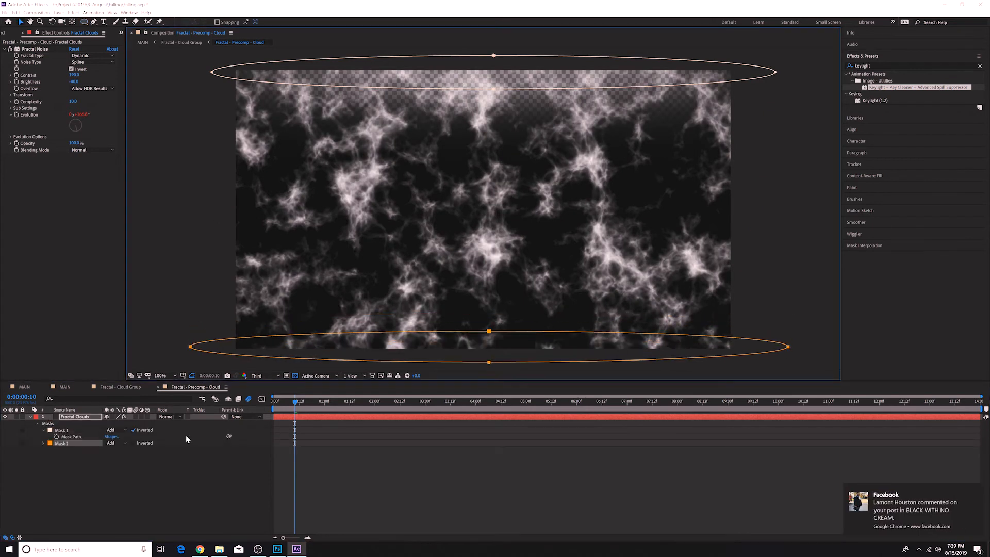
Switch both elliptical masks to Subtract mode and turn off the inversion of the upper mask.
left_click(133, 443)
left_click(122, 443)
left_click(119, 466)
left_click(133, 429)
left_click(123, 430)
left_click(122, 453)
Set the feather of the lower elliptical mask to 200 pixels.
left_click(43, 444)
left_click(116, 456)
type("200")
key("Return")
Preview the Fractal - Cloud Group composition and shift its earliest cloud layers in time so they overlap more evenly.
left_click(120, 387)
key("space")
key("space")
scroll(361, 480, "down", 5)
left_click_drag(303, 518, 331, 498)
left_click_drag(350, 491, 376, 478)
left_click_drag(393, 471, 420, 458)
left_click_drag(438, 452, 463, 438)
left_click_drag(490, 431, 484, 425)
Preview the overlap and move the remaining staggered cloud layers earlier so each one overlaps the layer before it.
key("space")
key("space")
scroll(518, 457, "up", 5)
left_click_drag(511, 516, 500, 516)
mouse_move(518, 510)
left_mouse_down()
mouse_move(505, 511)
mouse_move(521, 503)
left_mouse_up()
mouse_move(550, 497)
left_mouse_down()
mouse_move(534, 496)
mouse_move(556, 484)
left_mouse_up()
mouse_move(590, 477)
left_mouse_down()
mouse_move(567, 476)
mouse_move(590, 464)
left_mouse_up()
left_click_drag(632, 457, 600, 456)
left_click_drag(659, 444, 624, 444)
left_click_drag(672, 437, 640, 430)
left_click_drag(694, 424, 660, 417)
scroll(692, 438, "down", 5)
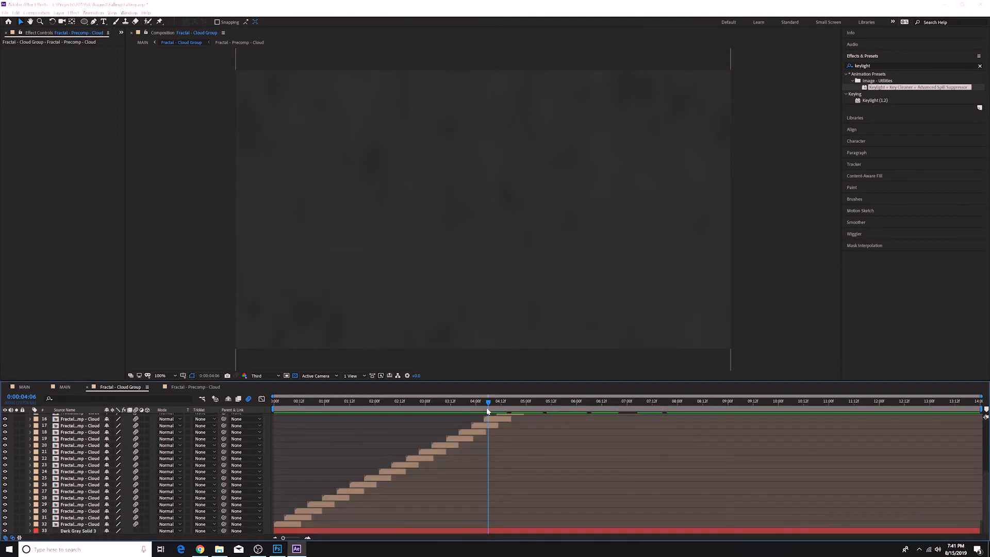
Preview the cloud sequence from the start and trim the Fractal - Cloud Group composition to an 8-second work area.
left_click_drag(488, 404, 273, 404)
key("space")
left_click(676, 402)
scroll(648, 459, "up", 5)
key("n")
right_click(584, 410)
left_click(614, 426)
left_click_drag(979, 403, 247, 426)
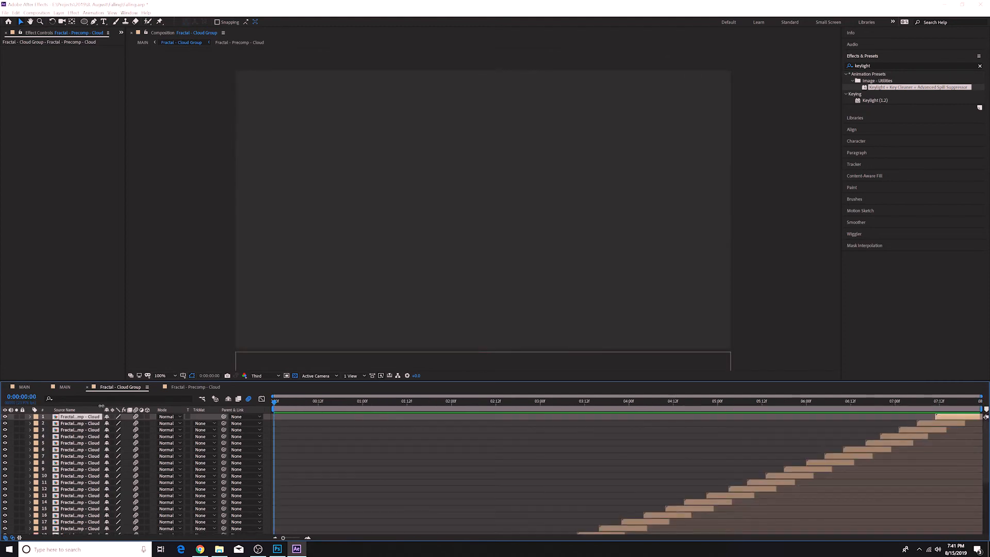
Hide the Dark Gray Solid 3 layer in Fractal - Cloud Group and preview the clouds in the MAIN composition.
left_click(64, 387)
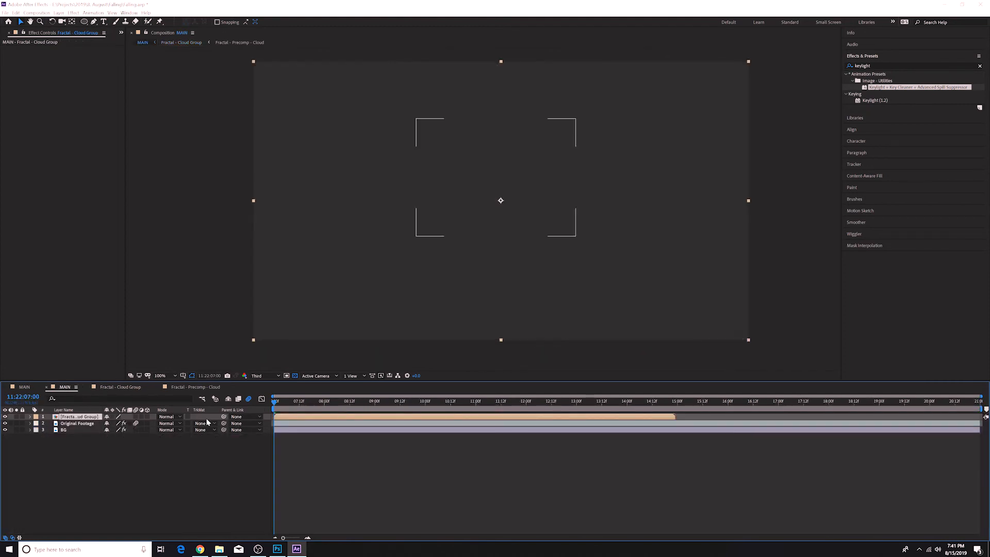
left_click(115, 387)
scroll(128, 500, "down", 5)
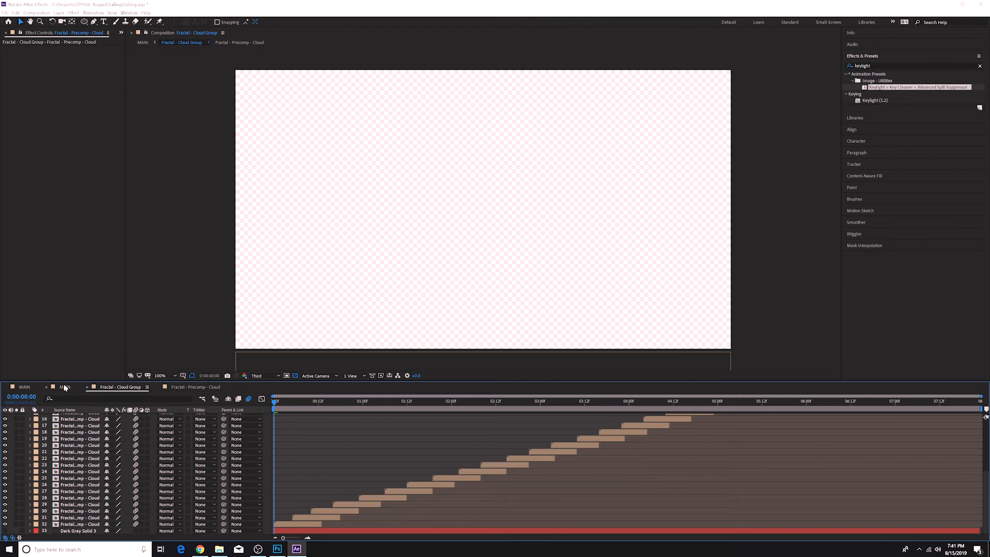
left_click(64, 387)
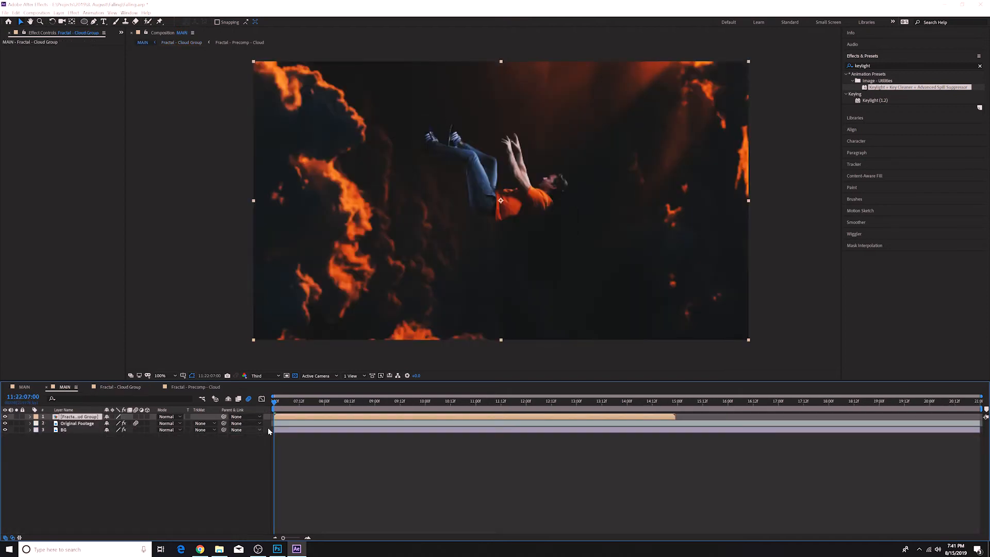
key("space")
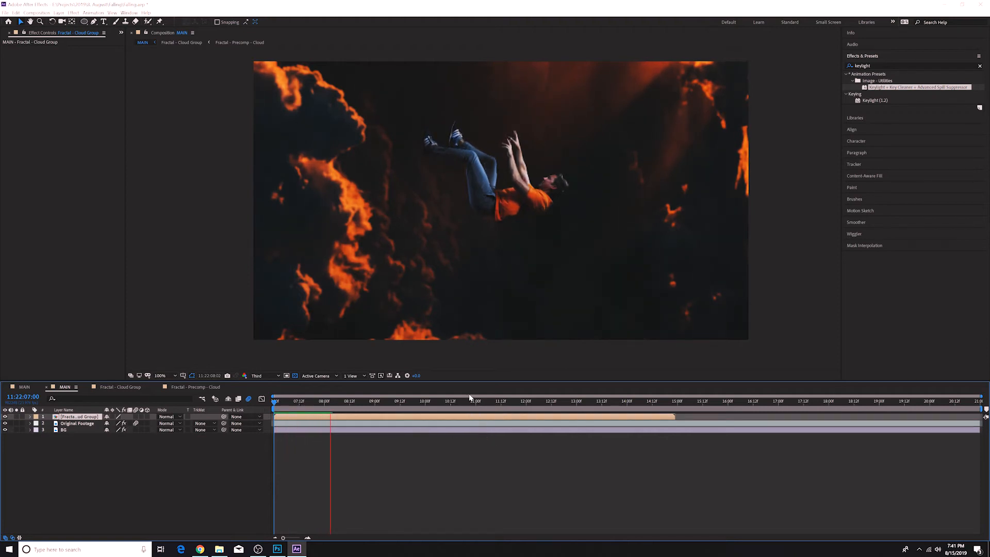
key("space")
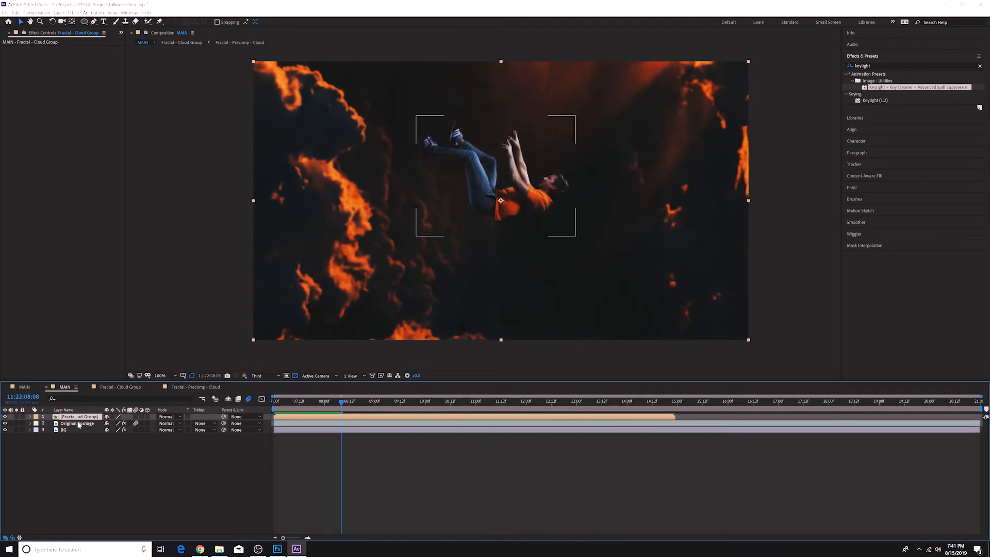
Set the opacity of the Fractal - Cloud Group layer to 50% and preview the result.
key("t")
left_click(110, 423)
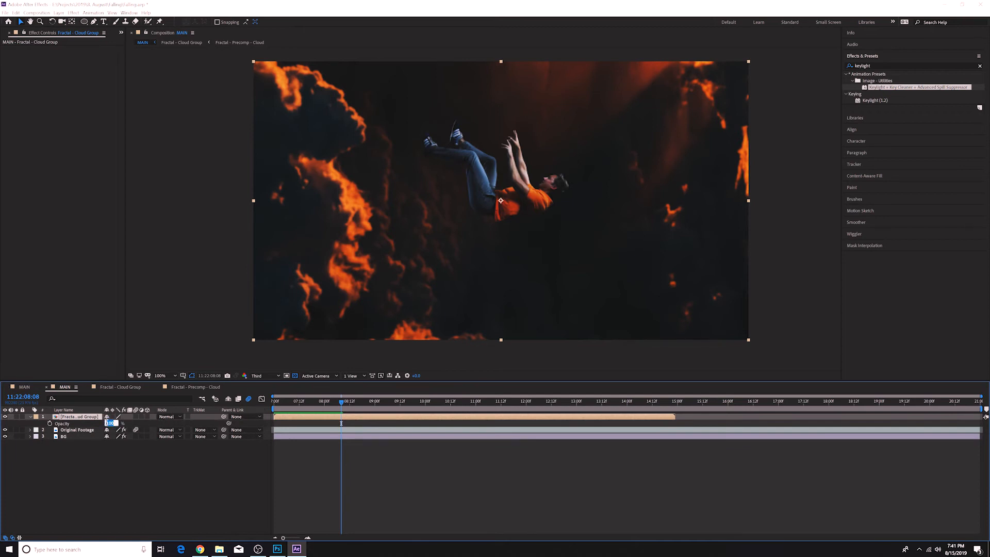
key("Return")
key("space")
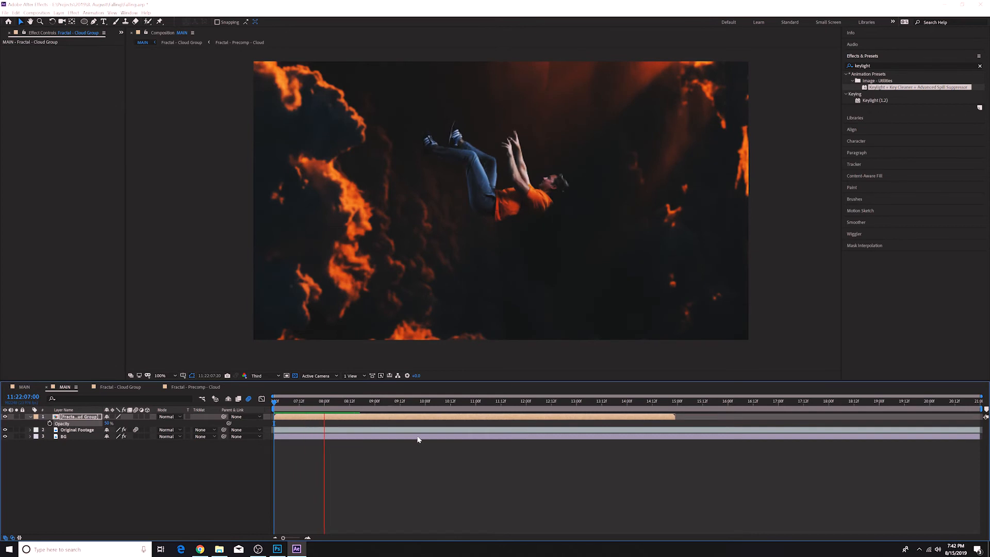
key("space")
Trim about 6 frames off the beginning of the cloud group layer, slide it back to the composition start and preview it.
mouse_move(282, 404)
left_mouse_down()
mouse_move(272, 403)
mouse_move(287, 401)
left_mouse_up()
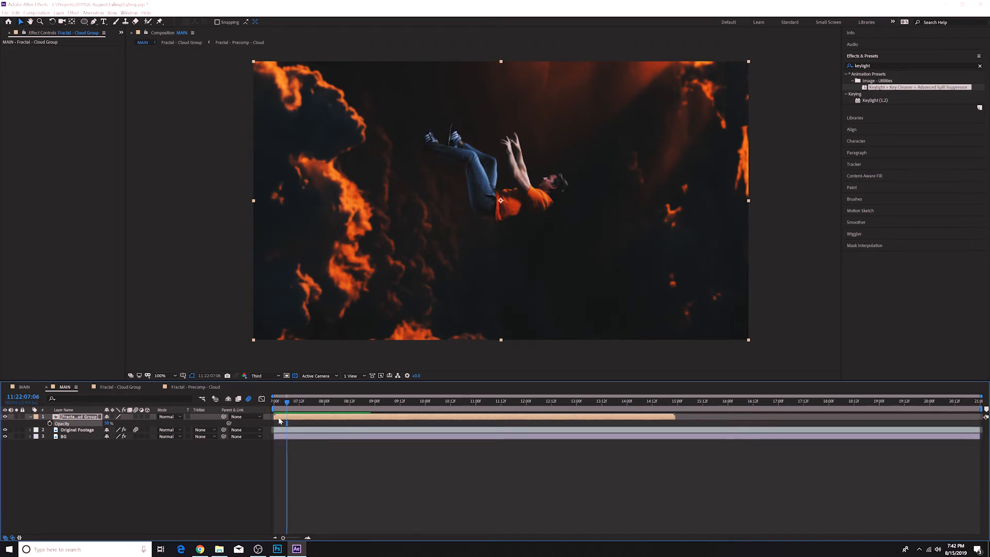
left_click_drag(275, 416, 289, 419)
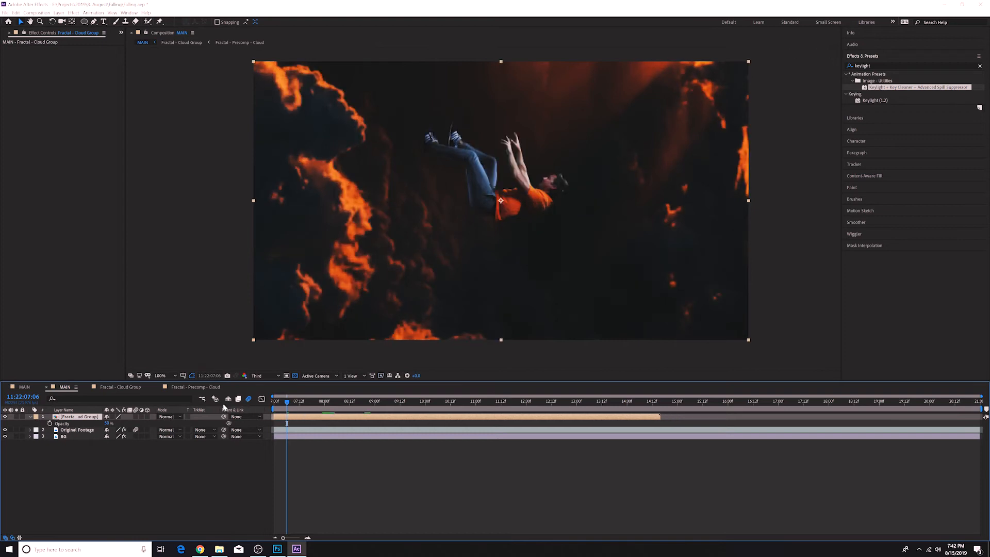
key("space")
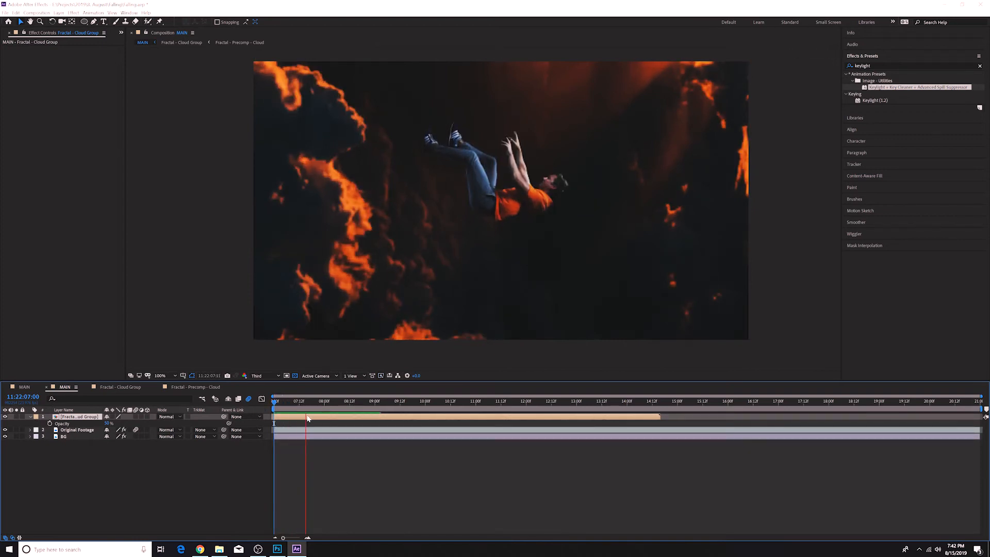
Duplicate the cloud group layer, shift the copy to slightly overlap the end of the first one and preview the transition.
key("ctrl+d")
left_click_drag(329, 419, 713, 423)
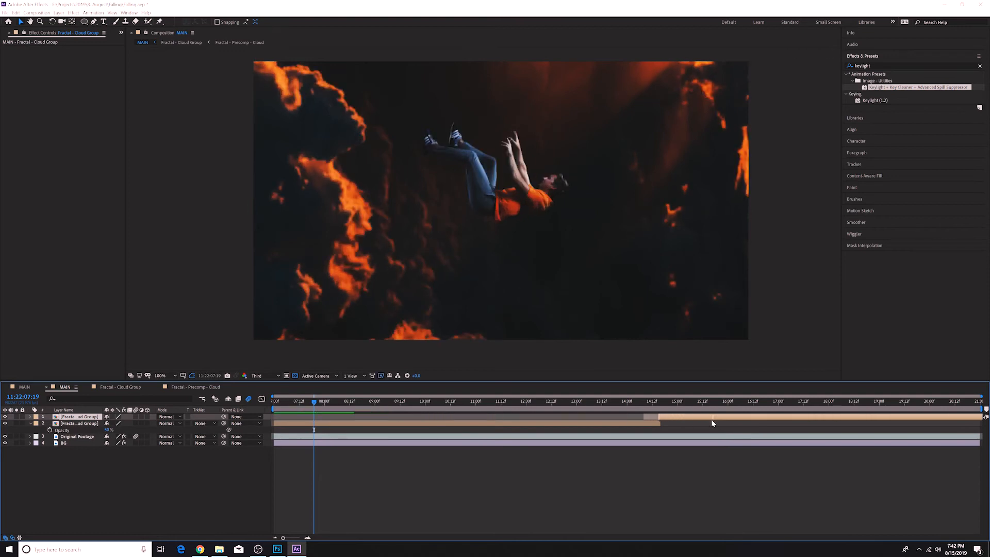
left_click_drag(648, 400, 660, 417)
left_click(639, 401)
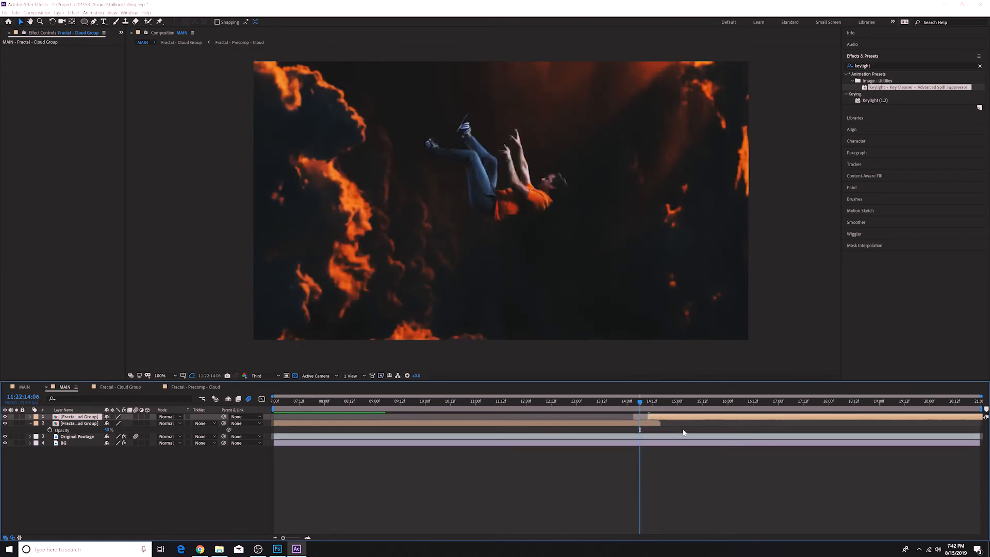
key("space")
key("space")
Lower the preview resolution to Quarter and play the MAIN composition from the start.
left_click_drag(661, 401, 158, 402)
key("space")
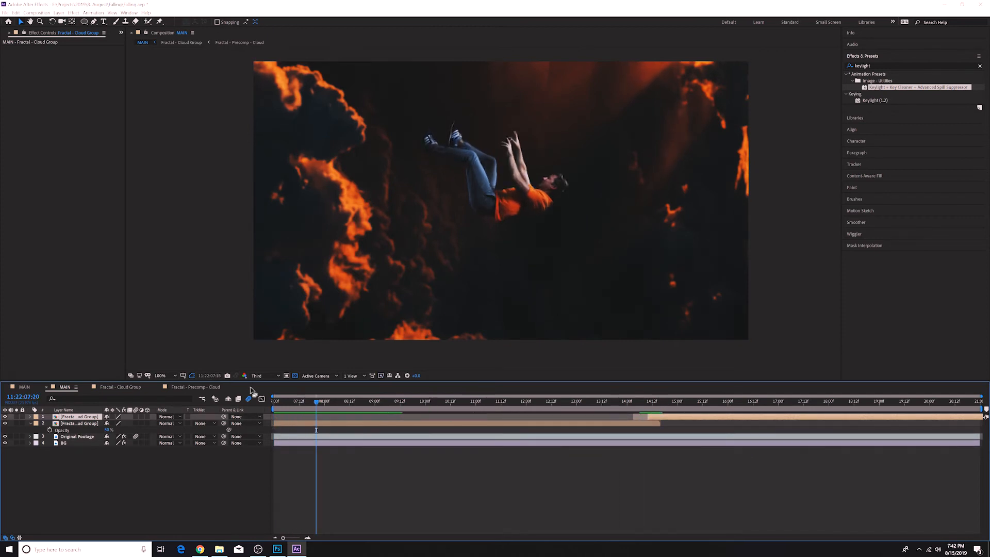
left_click(258, 376)
left_click(264, 419)
key("space")
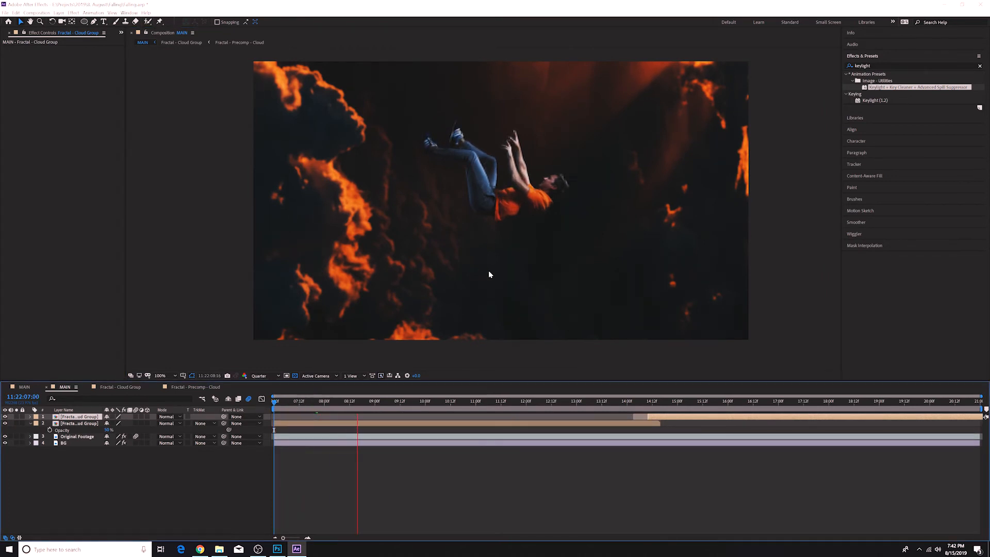
key("space")
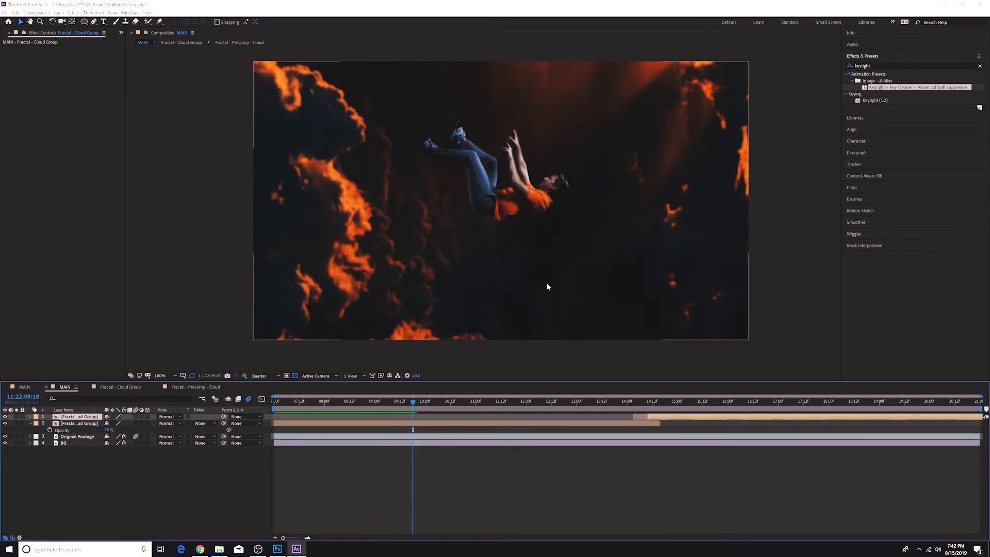
Add an adjustment layer above the cloud groups in the MAIN composition and name it Wind.
left_click(30, 424)
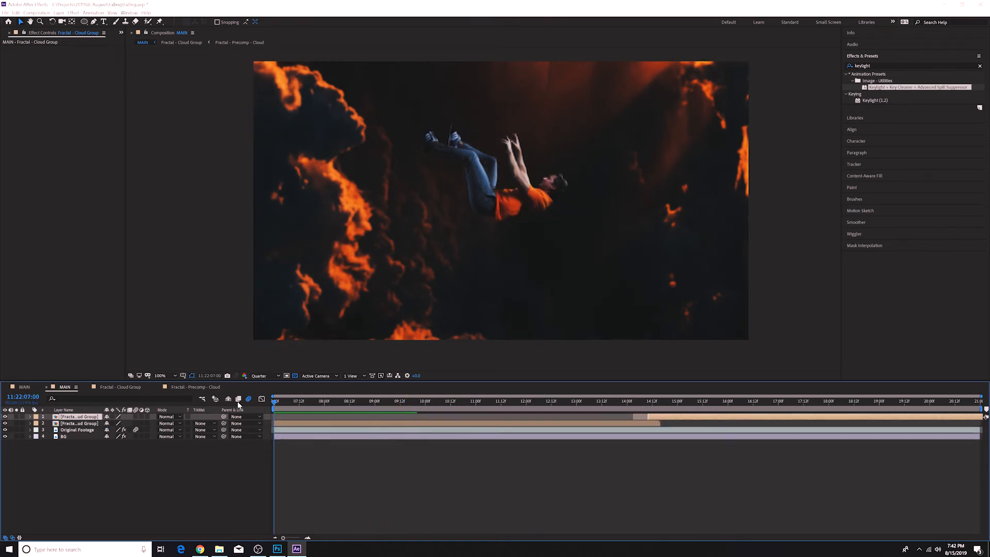
key("Home")
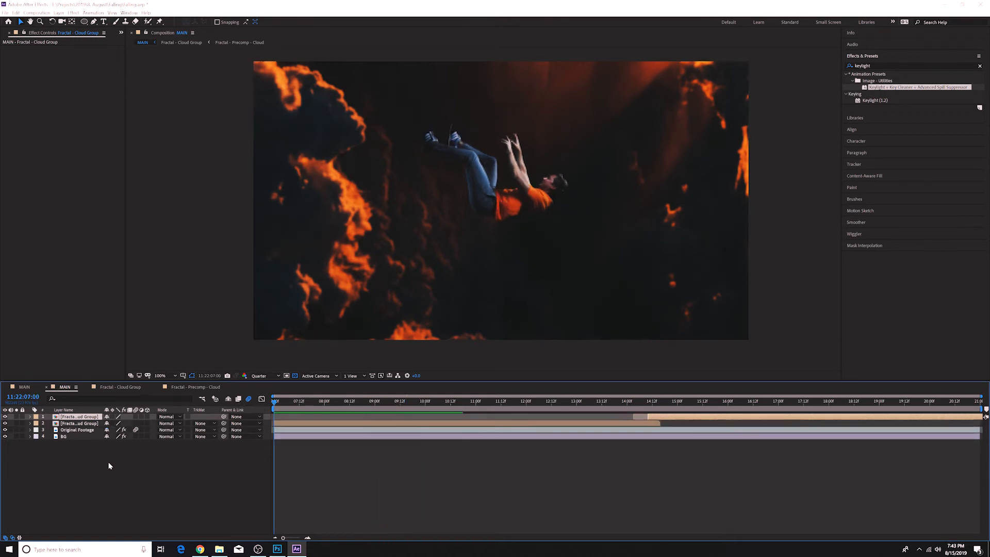
right_click(110, 463)
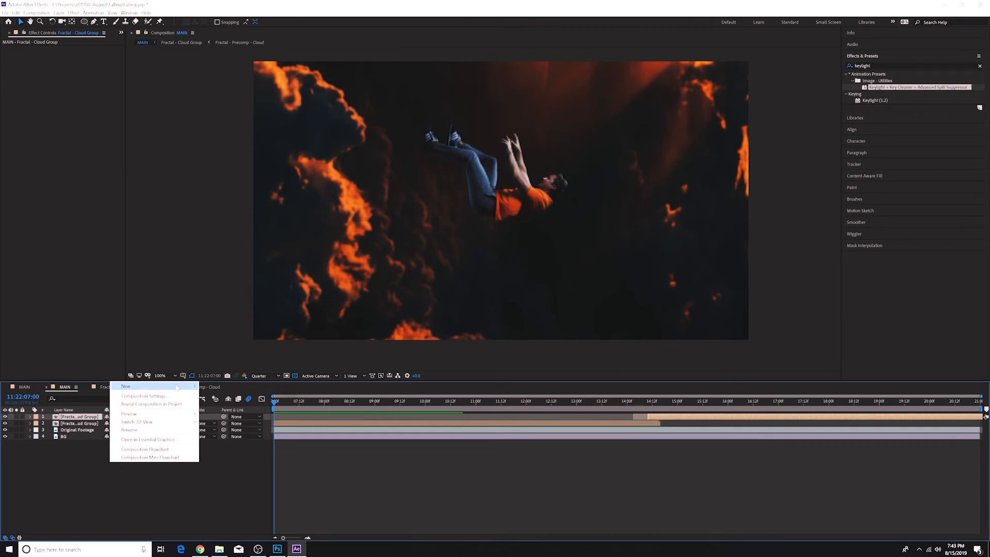
mouse_move(154, 387)
left_click(227, 445)
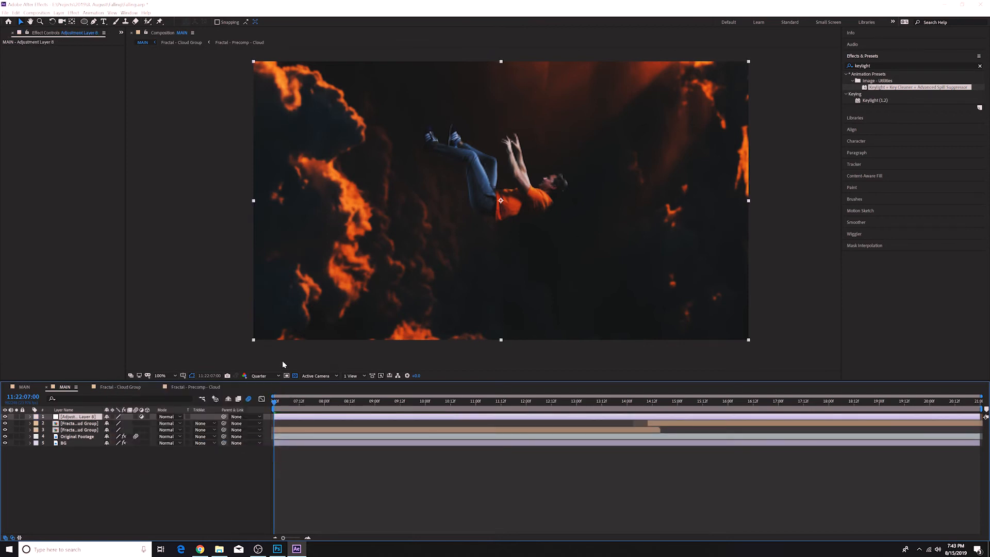
key("Return")
type("Heat")
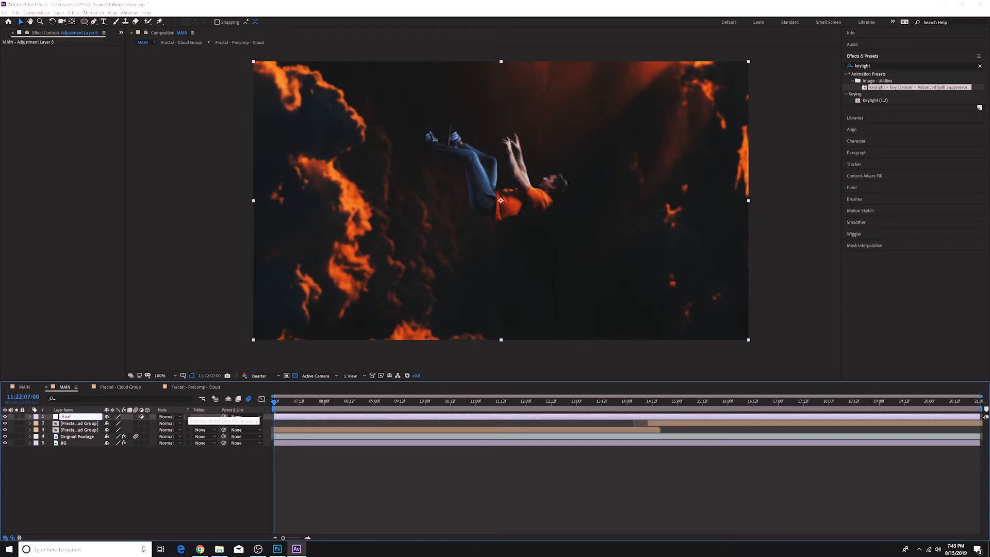
key("BackSpace")
key("BackSpace")
key("BackSpace")
key("Return")
Search the effects for "heat" and apply Heat Distortion to the Wind adjustment layer.
key("ctrl+space")
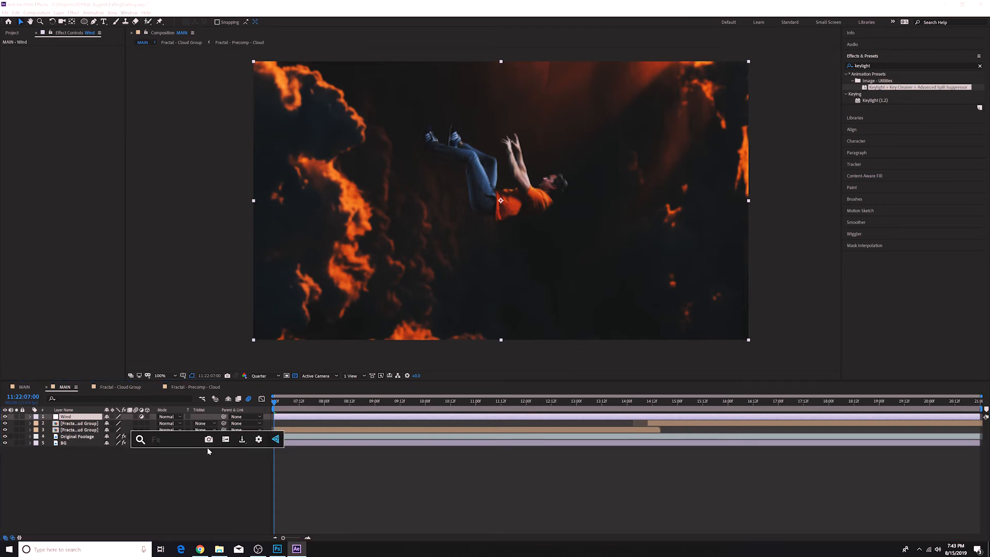
type("heat")
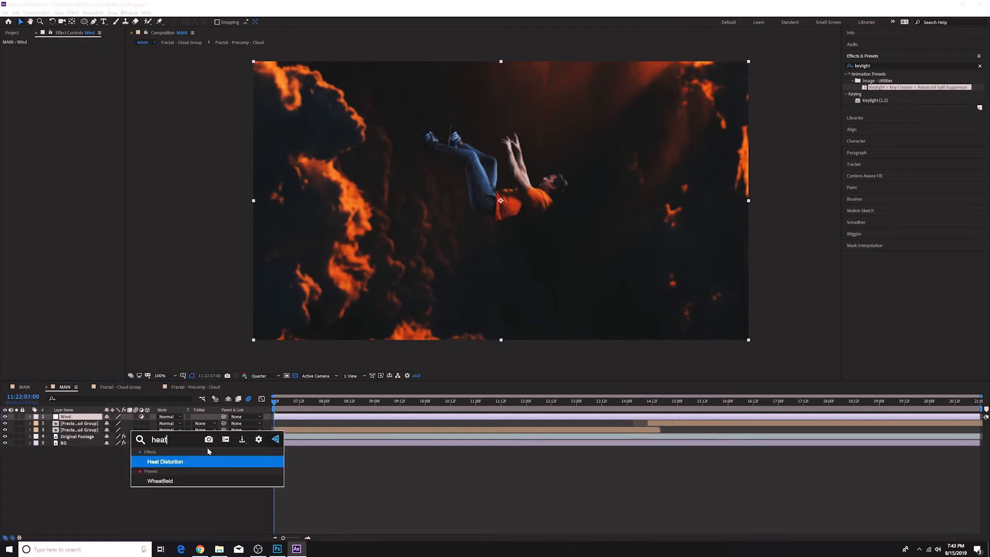
key("Return")
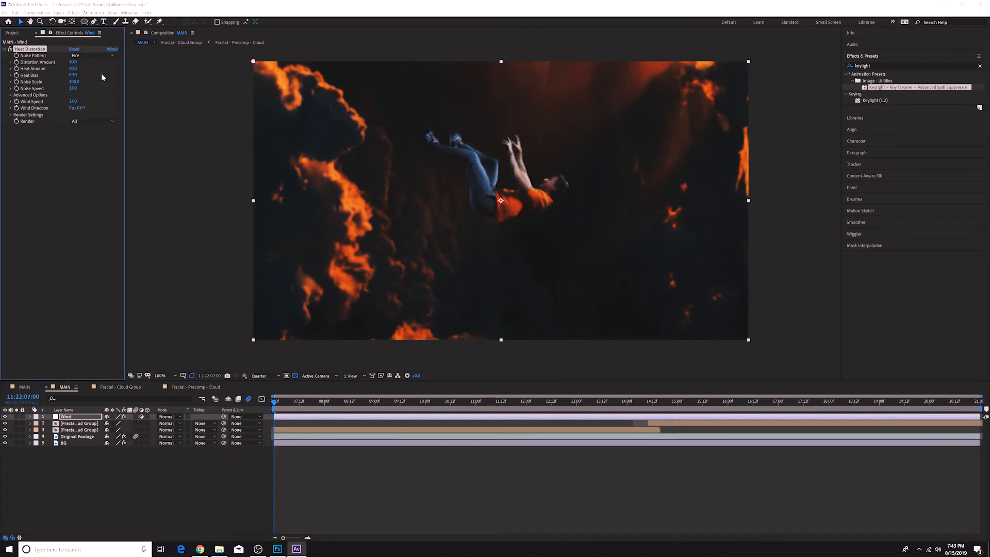
Start a Pen mask on the Wind layer at Full preview resolution, tracing the orange shirt's lower edge from the hem around the sleeve.
left_click(94, 21)
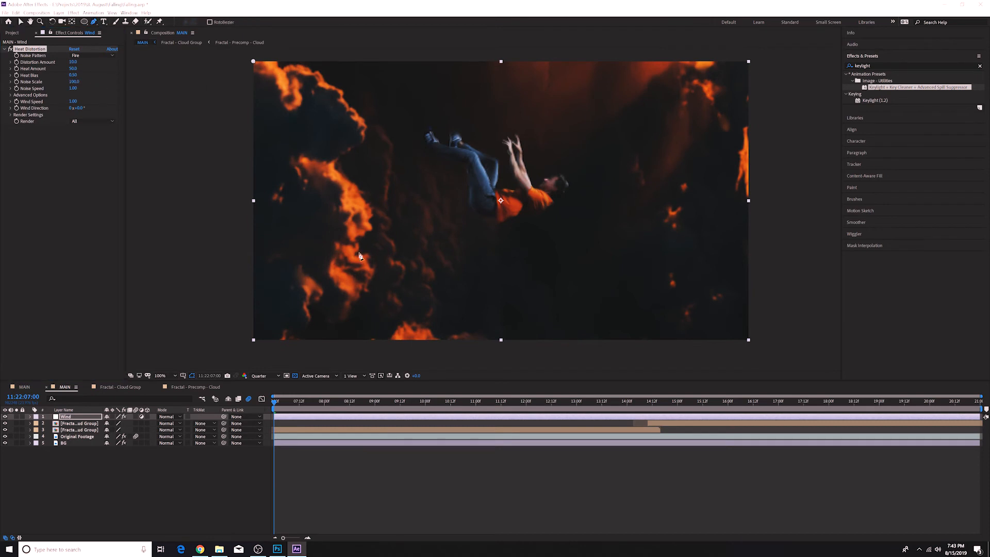
left_click(175, 375)
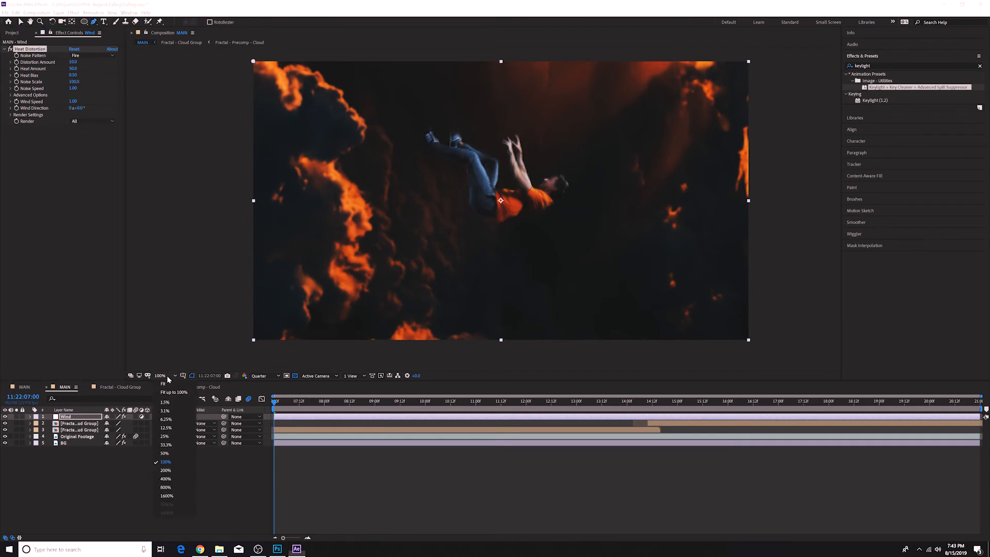
left_click(173, 479)
left_click_drag(611, 195, 451, 214)
left_click(373, 233)
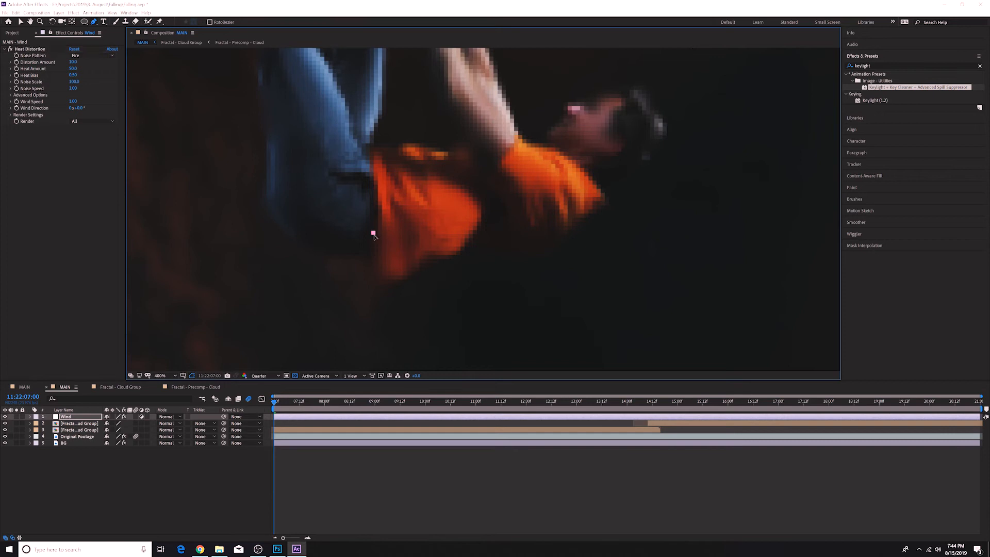
left_click(259, 375)
left_click(260, 395)
left_click(375, 277)
left_click_drag(375, 280, 413, 274)
left_click_drag(421, 268, 459, 253)
left_click(435, 261)
left_click(470, 248)
left_click(480, 253)
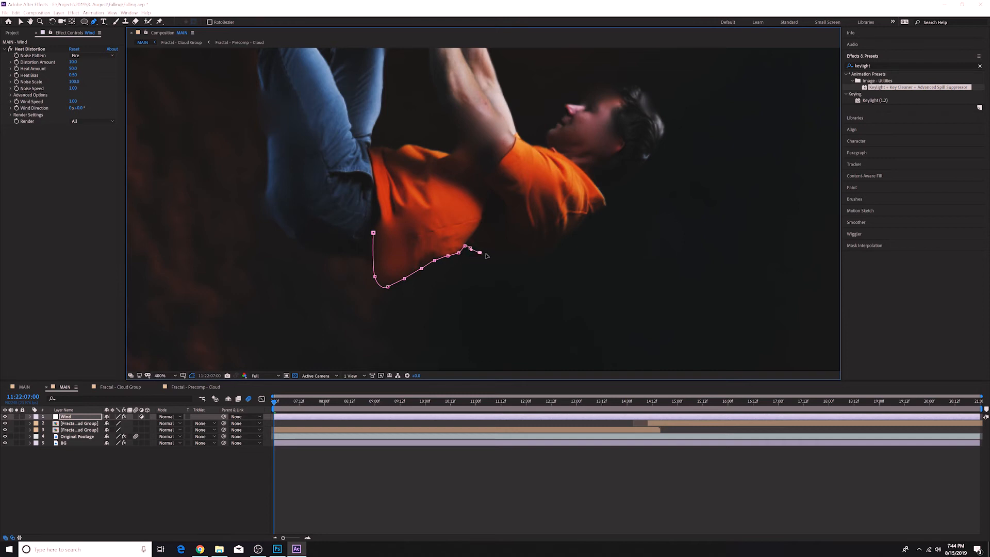
left_click(508, 258)
left_click(523, 258)
left_click(567, 236)
left_click(579, 228)
left_click(585, 217)
left_click(594, 210)
left_click(599, 207)
left_click(602, 205)
left_click(605, 202)
left_click(567, 184)
left_click(547, 193)
left_click(530, 195)
left_click(508, 201)
left_click(487, 209)
left_click(467, 212)
left_click(449, 211)
left_click(427, 204)
left_click(403, 197)
left_click(392, 197)
left_click(385, 203)
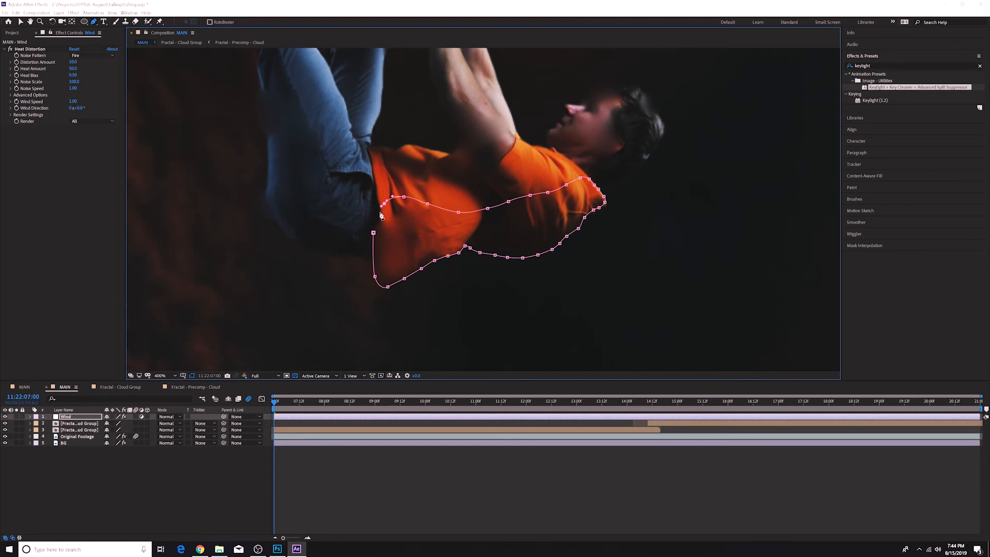
key("ctrl+z")
key("ctrl+z")
key("ctrl+z")
key("ctrl+z")
key("ctrl+z")
key("ctrl+z")
key("ctrl+z")
Finish the Wind mask across the middle of the shirt and close it at the starting point by the waist.
left_click(501, 198)
left_click(482, 192)
left_click(461, 187)
left_click(440, 187)
left_click(415, 190)
left_click(395, 190)
left_click(380, 198)
left_click(376, 204)
left_click(372, 267)
left_click(20, 22)
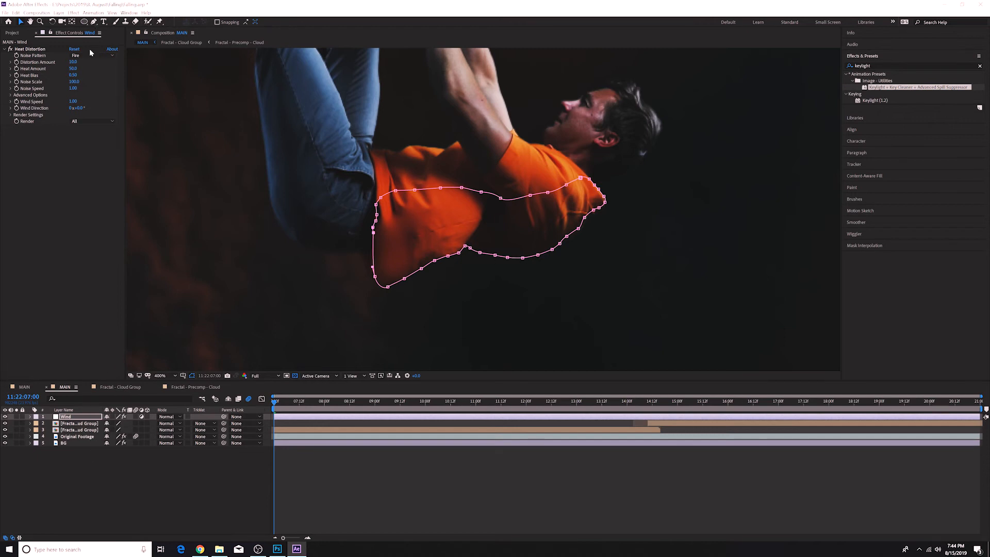
Set the Wind layer's Heat Distortion to a Distortion Amount of 25 and a Heat Amount of 30.
left_click(78, 419)
left_click(78, 55)
left_click(74, 62)
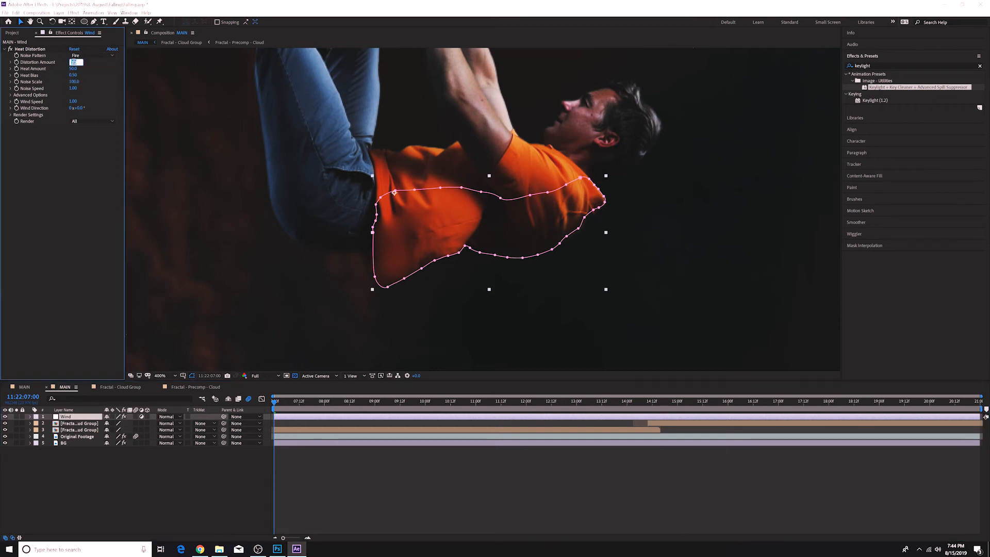
key("Tab")
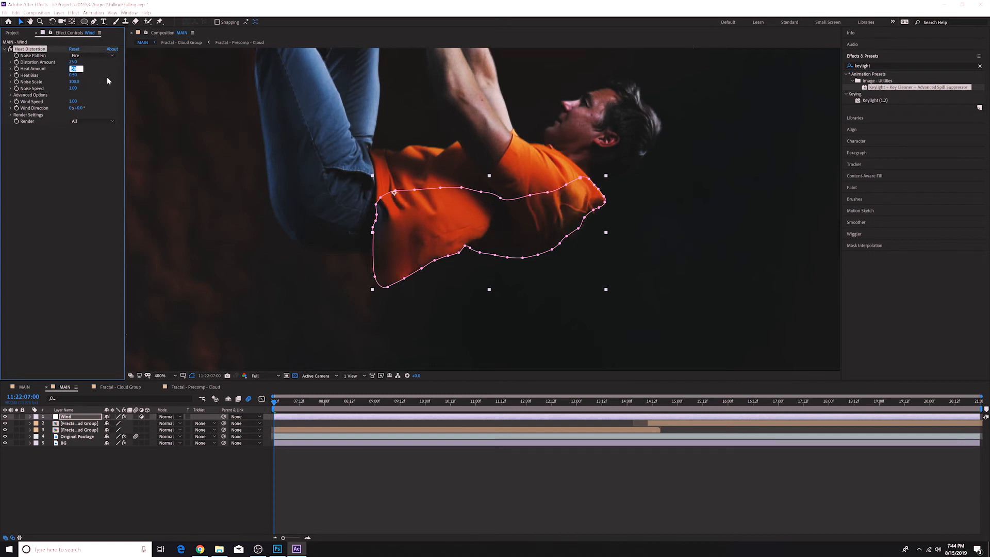
type("30")
key("Return")
Set the Heat Distortion's Noise Scale to 12 and its Noise Speed to 1.5.
left_click(73, 76)
key("Tab")
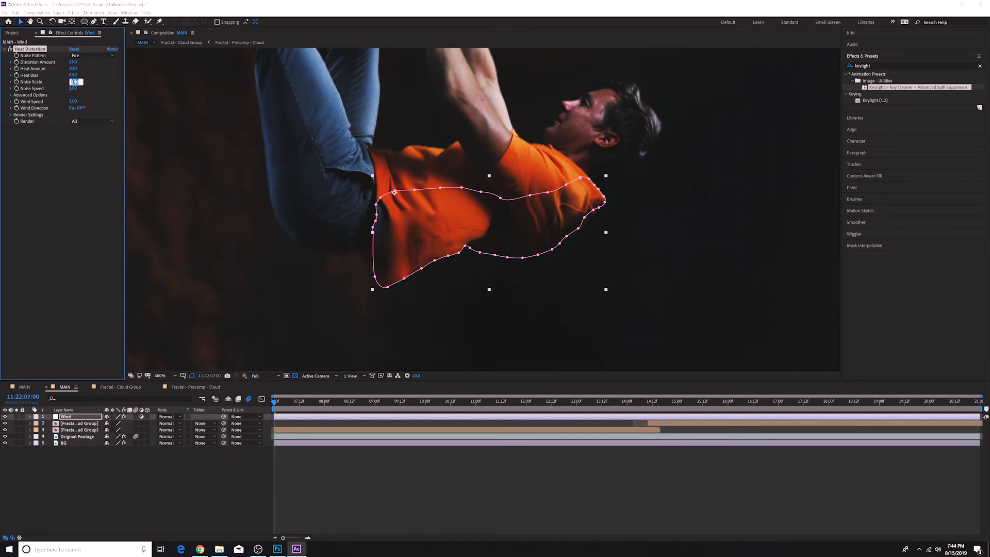
type("12")
key("Return")
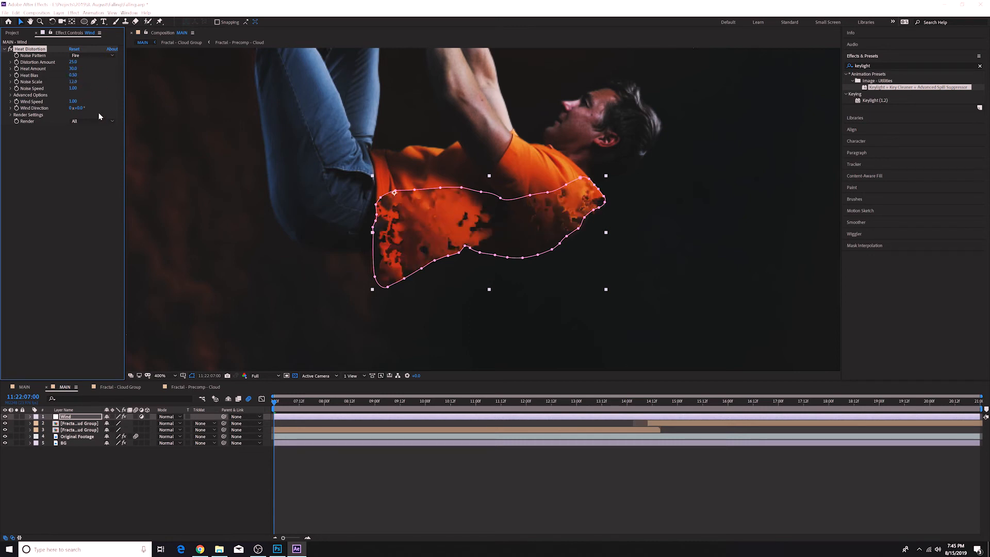
left_click(160, 375)
left_click(165, 466)
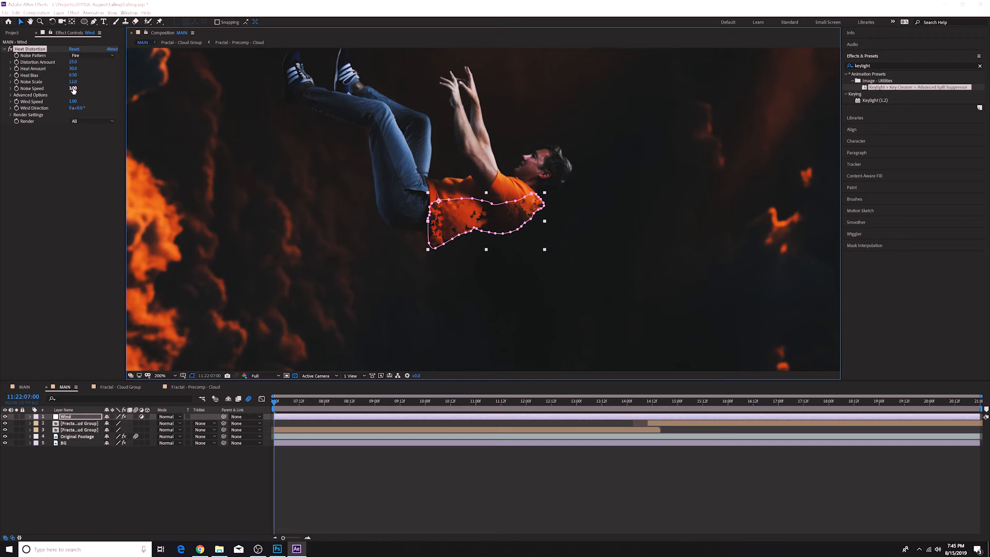
left_click(73, 88)
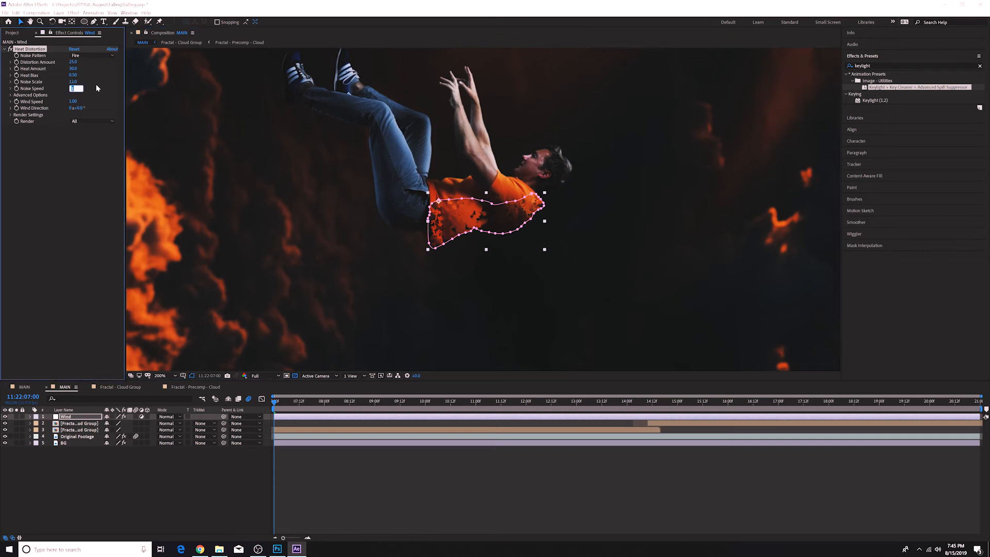
key("Return")
Try Heat Softness values of 20 and 5 in the Heat Distortion's advanced options, and settle on 10.
left_click(11, 95)
left_click(70, 101)
key("Return")
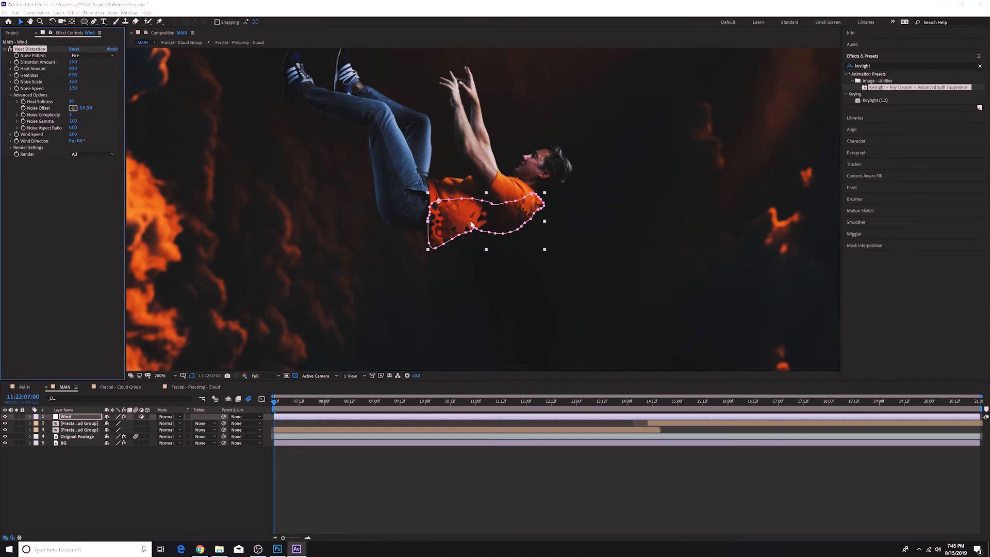
type("20")
key("Return")
left_click(72, 103)
type("5")
key("Return")
left_click(71, 102)
type("10")
key("Return")
Set the Heat Distortion's Noise Complexity to 1 after trying 2, and its Noise Gamma to 0.4.
left_click(70, 115)
type("2")
key("Return")
left_click(76, 115)
key("Return")
left_click(73, 121)
key("Return")
left_click(73, 121)
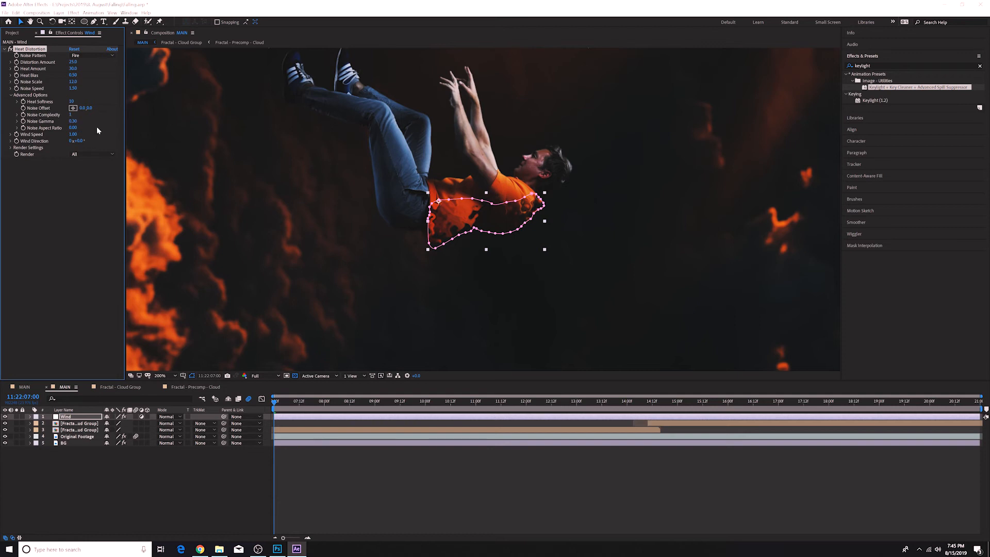
left_click(73, 121)
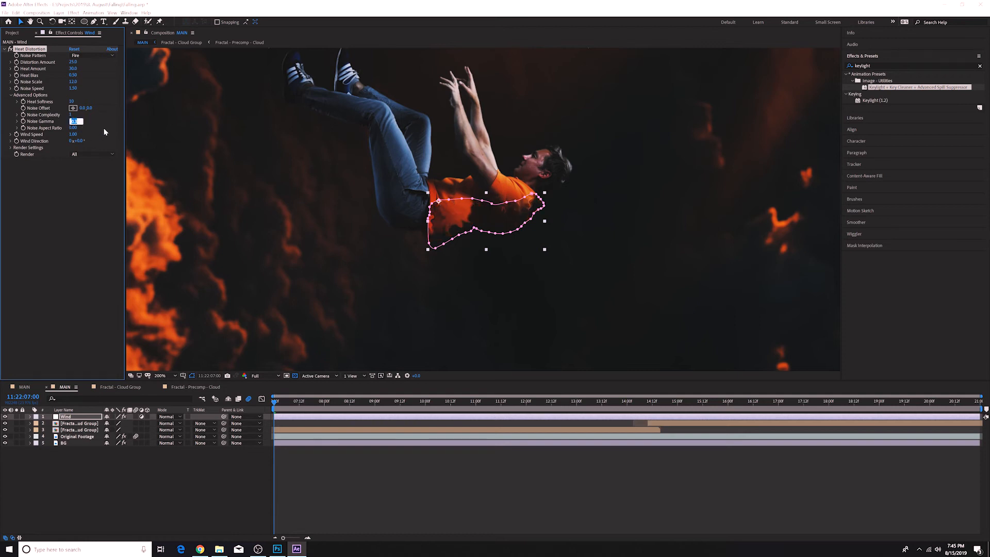
type("0.4")
key("Return")
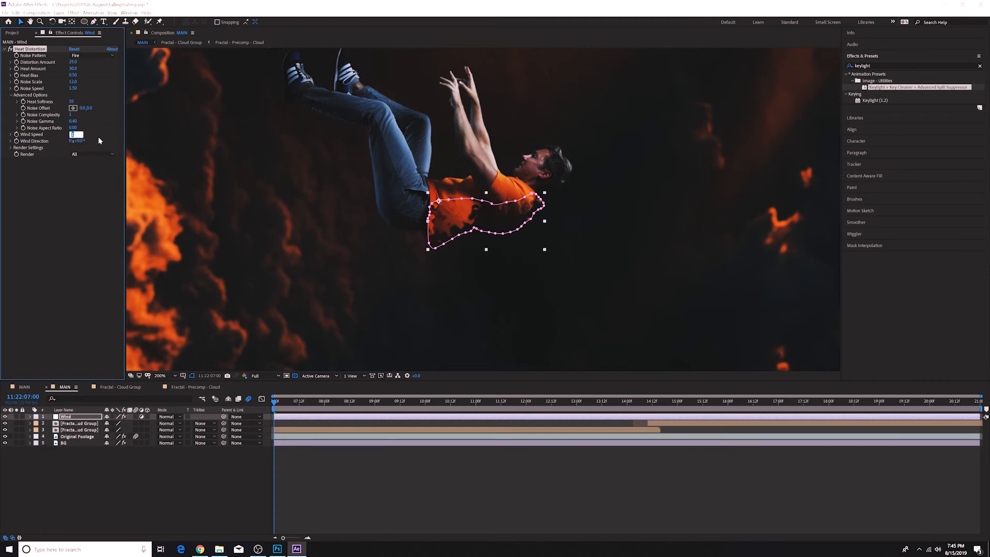
Set the Wind Speed to 3 and preview the distorted shirt from the start at Quarter resolution.
key("Return")
left_click(262, 376)
left_click(261, 405)
left_click_drag(382, 403, 273, 403)
key("space")
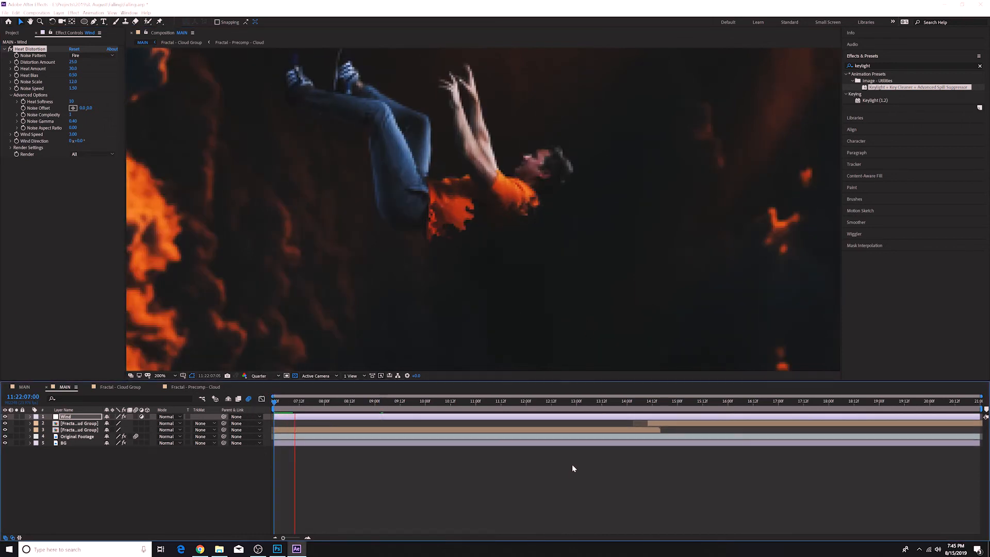
key("space")
Raise the preview resolution to Half and play the composition at 100% magnification.
left_click(259, 376)
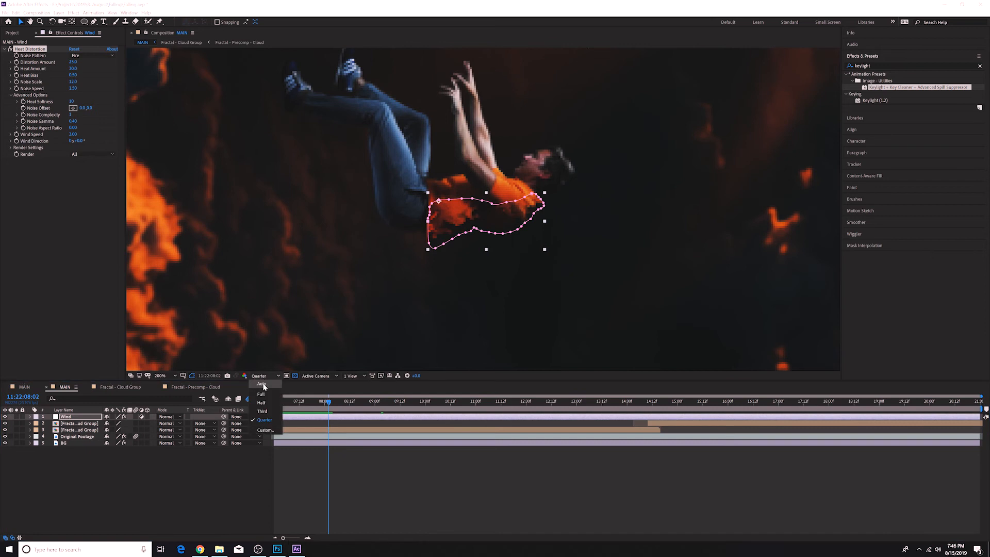
left_click(262, 403)
left_click(160, 376)
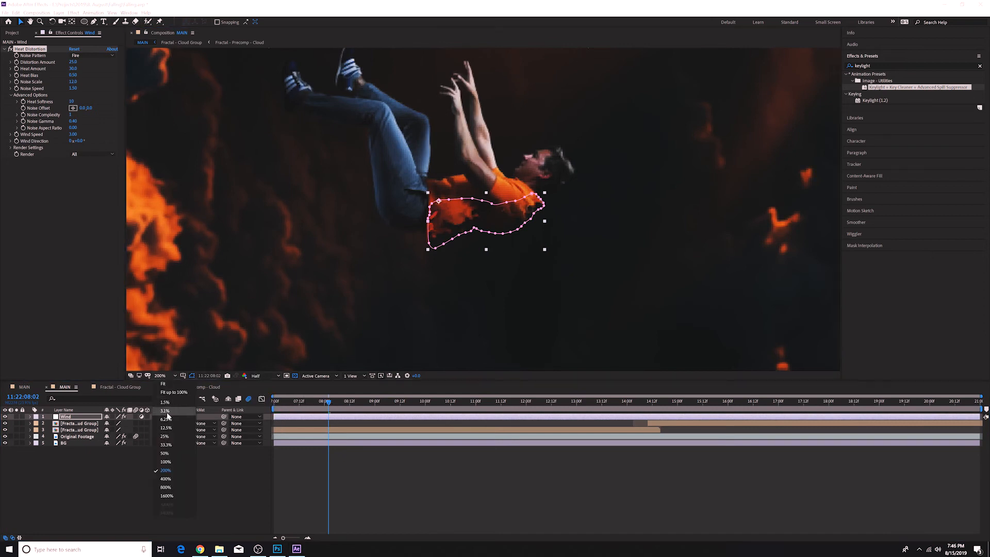
left_click(166, 462)
key("space")
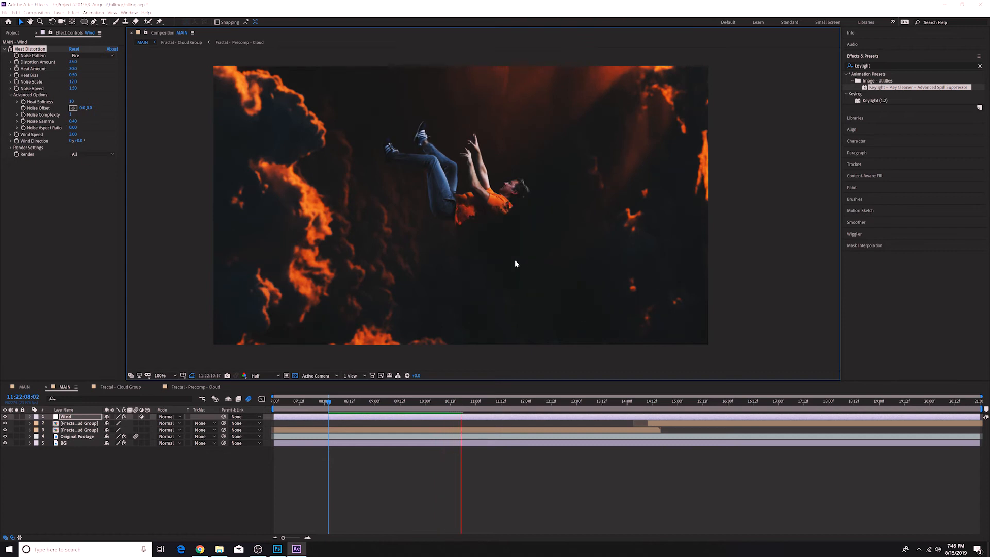
key("space")
Draw an elliptical mask on the Wind layer over the man's hips, upper shirt and arms, overlapping the top of the first mask.
left_click(141, 475)
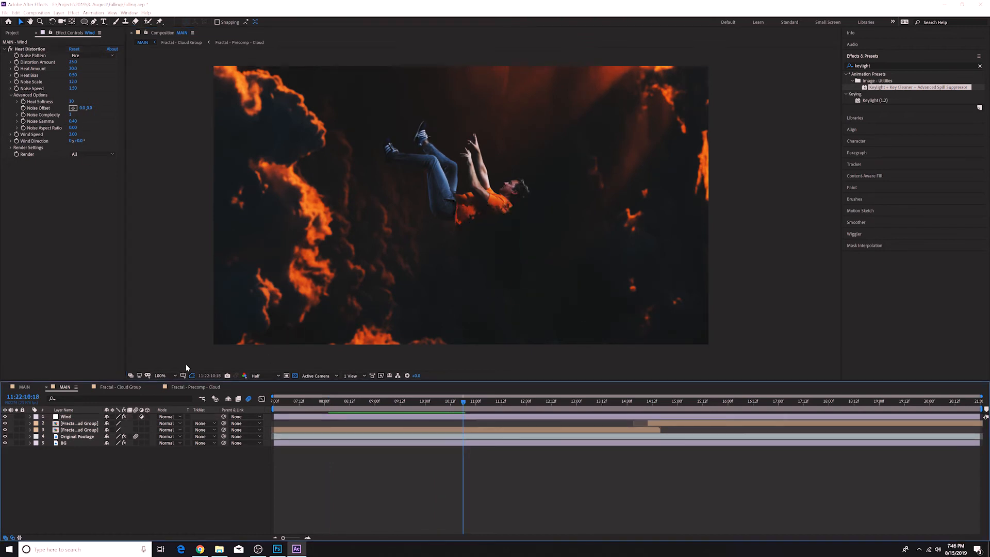
left_click(169, 374)
left_click(167, 471)
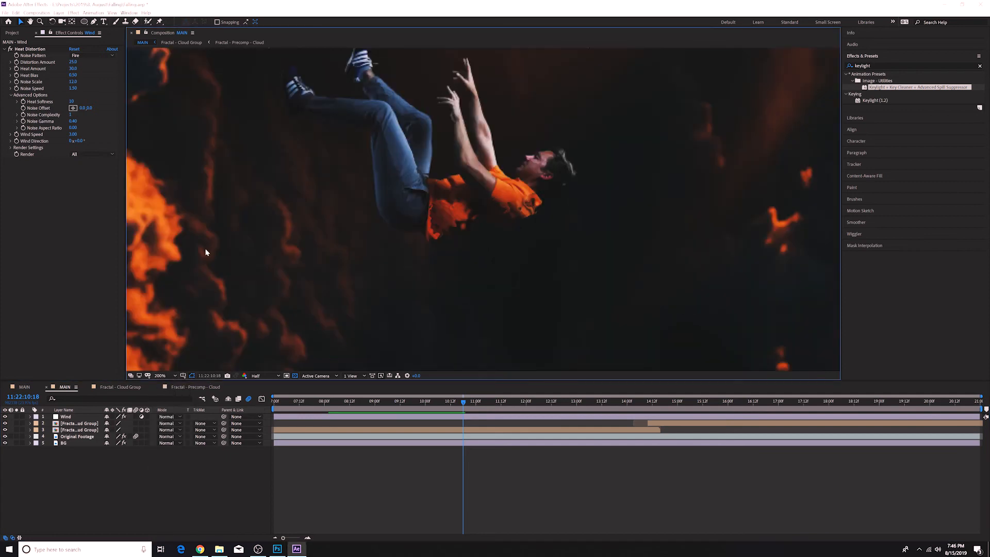
left_click(84, 22)
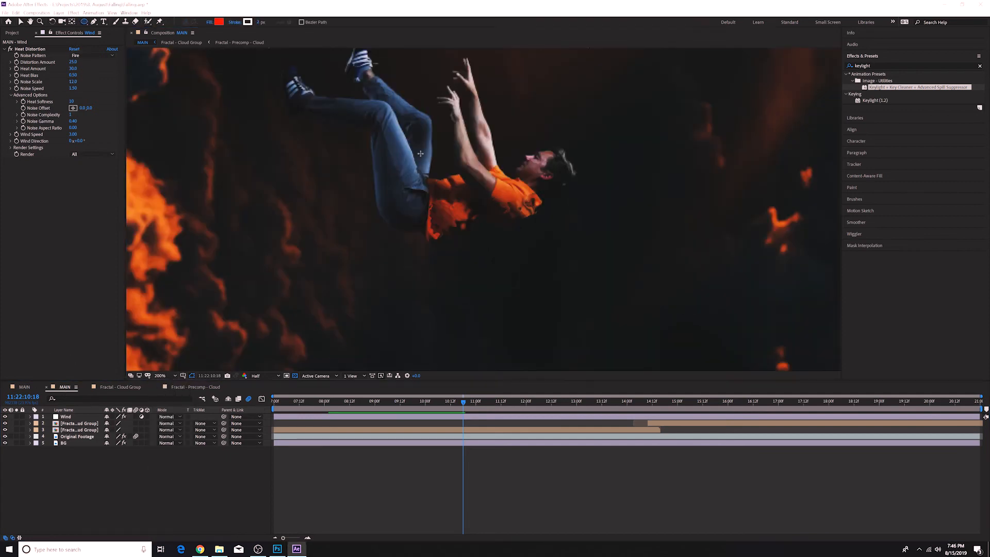
left_click(66, 416)
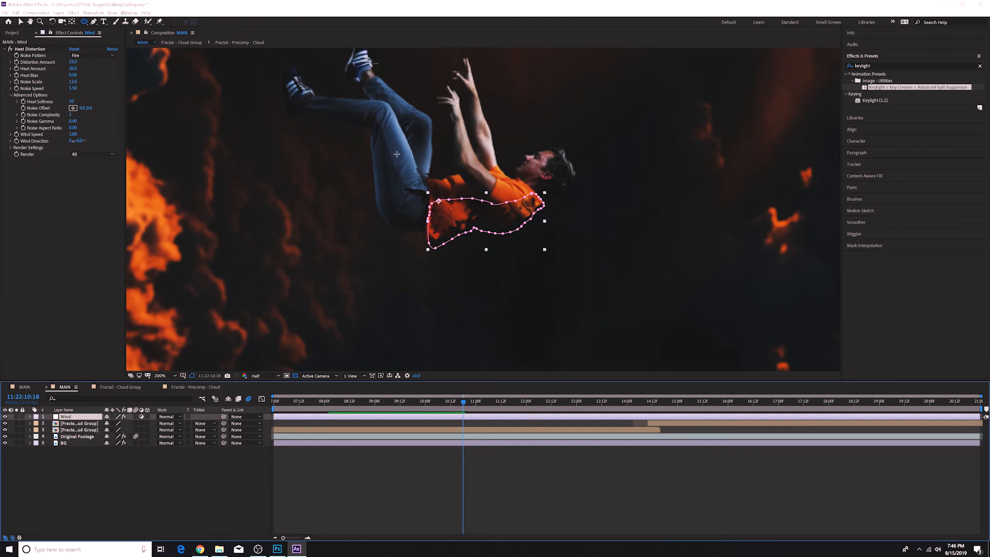
left_click_drag(380, 140, 545, 219)
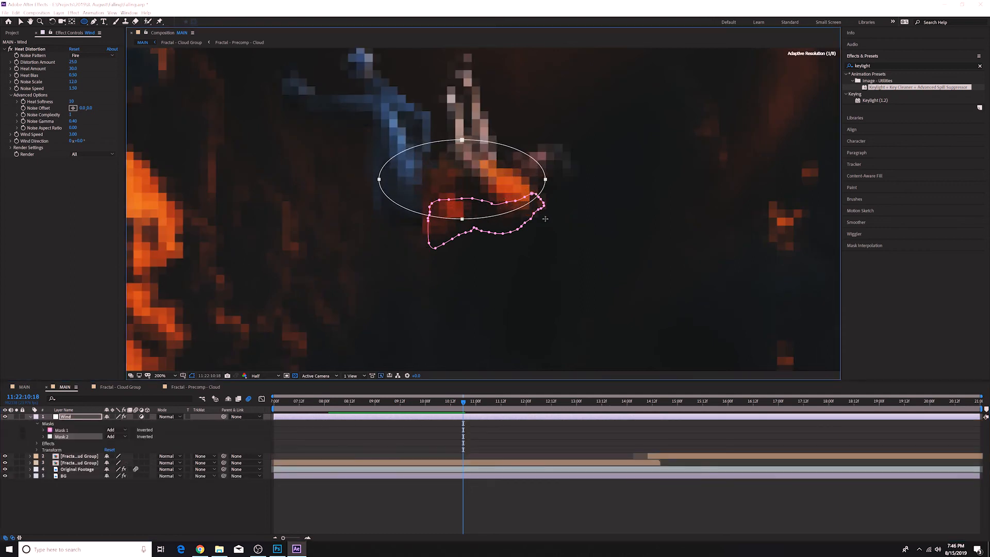
Set the elliptical Mask 2 to Subtract mode with a Mask Feather of 50 pixels.
left_click(21, 21)
left_click(113, 437)
left_click(118, 456)
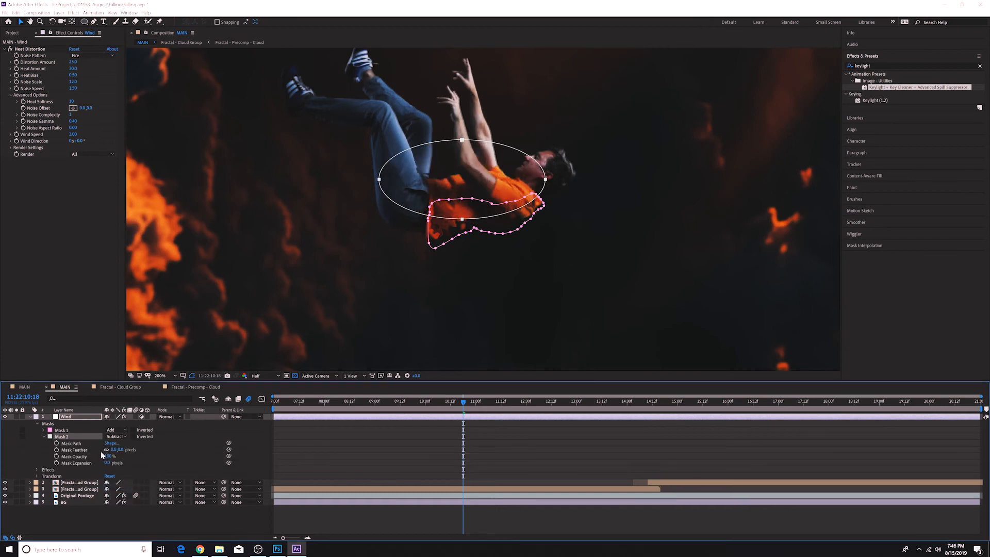
left_click(117, 450)
key("Return")
Preview the softened wind effect from the start of the composition at 100% magnification.
key("Home")
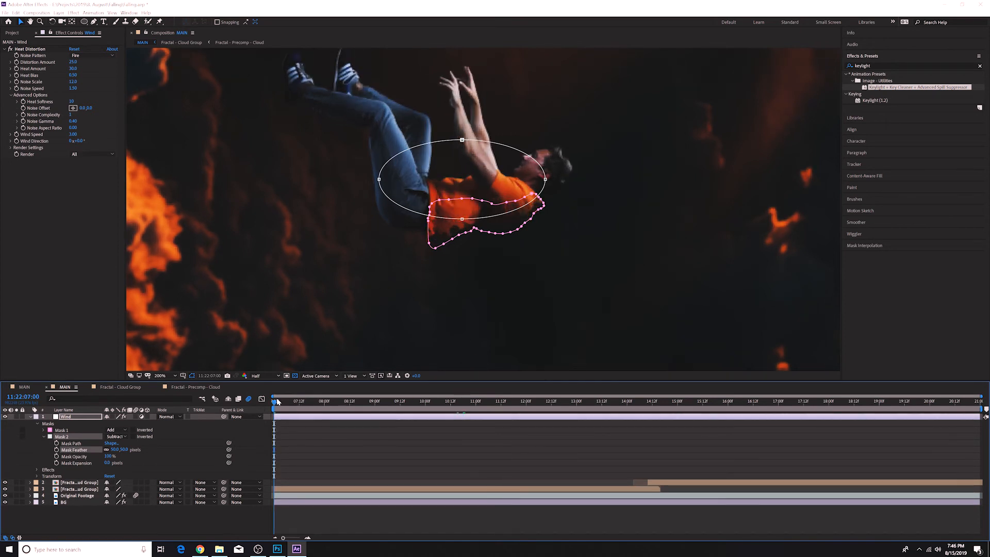
left_click(161, 376)
left_click(172, 463)
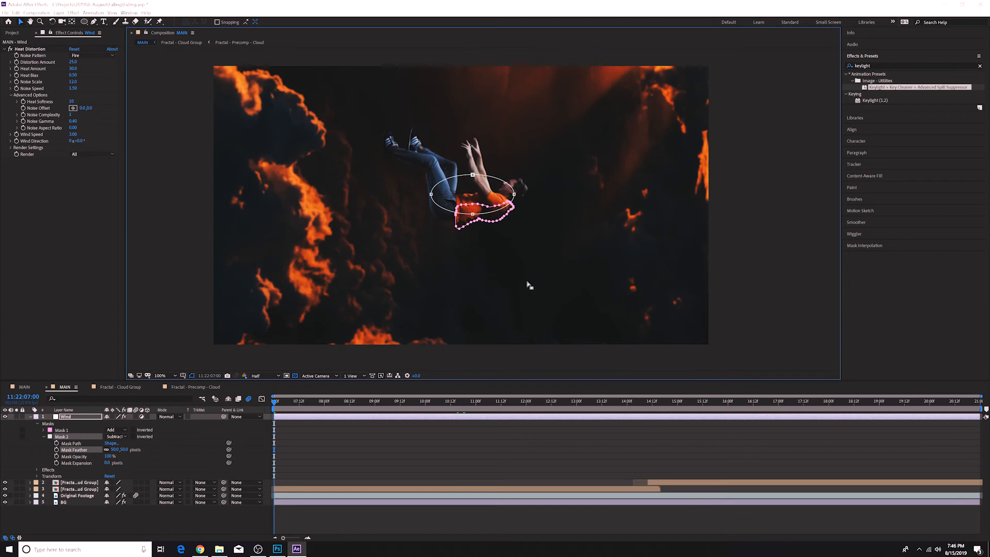
left_click(700, 233)
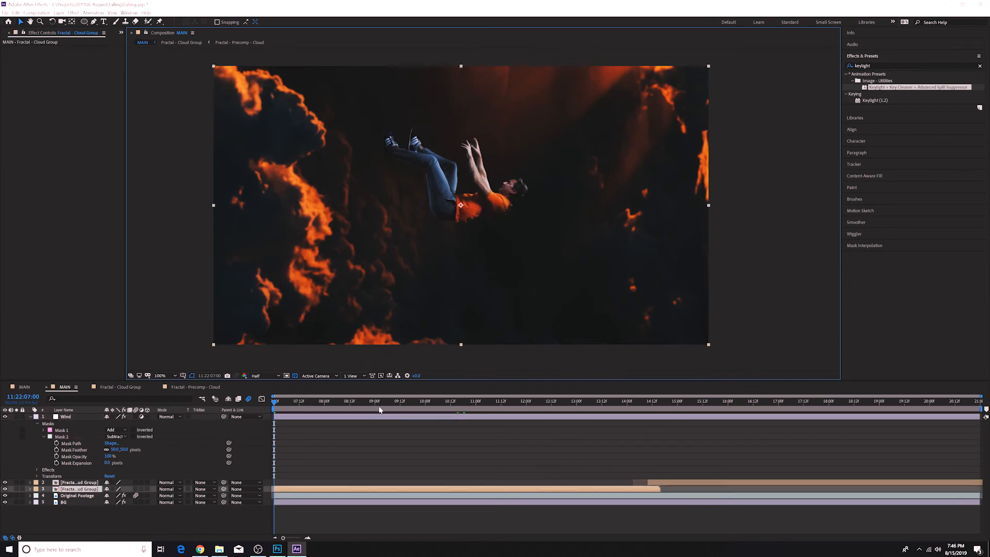
key("space")
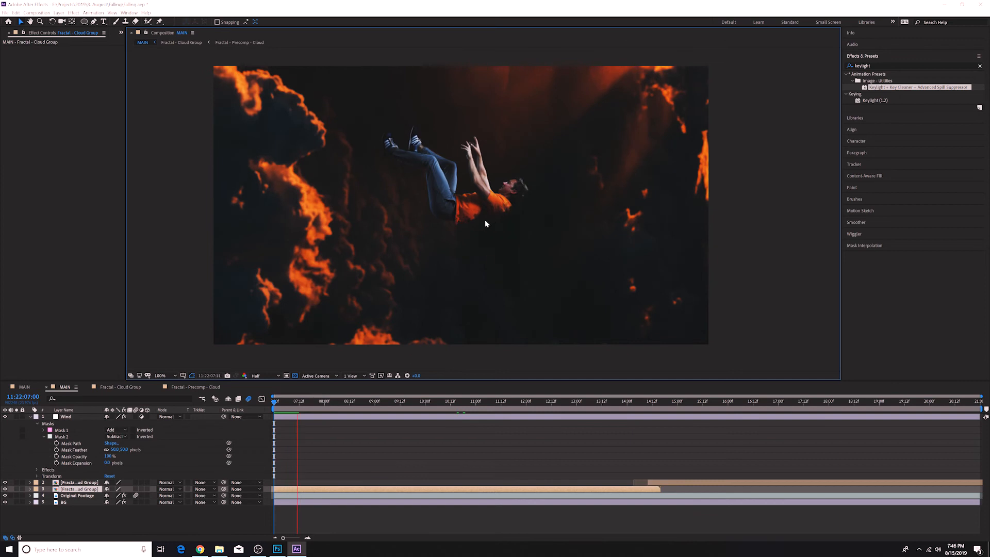
key("space")
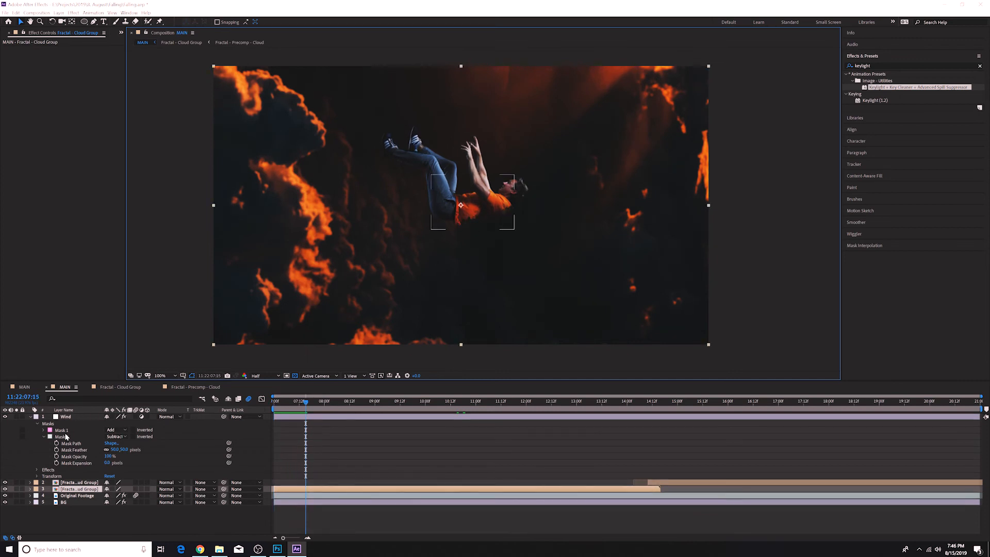
Nudge Mask 2 slightly up and left, replay the composition to check the shirt, and collapse the Wind layer's properties.
left_click(66, 436)
left_click_drag(486, 176, 484, 173)
key("space")
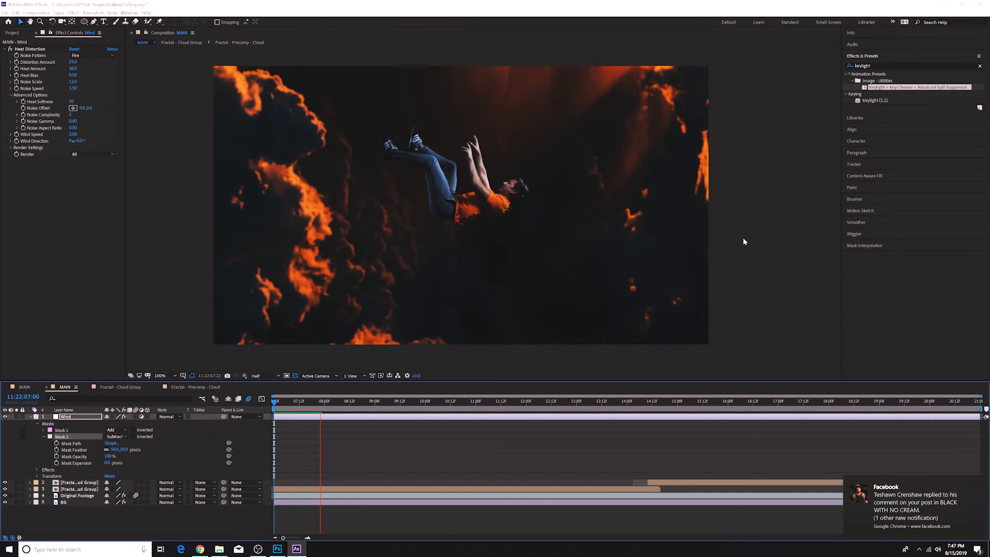
left_click(977, 485)
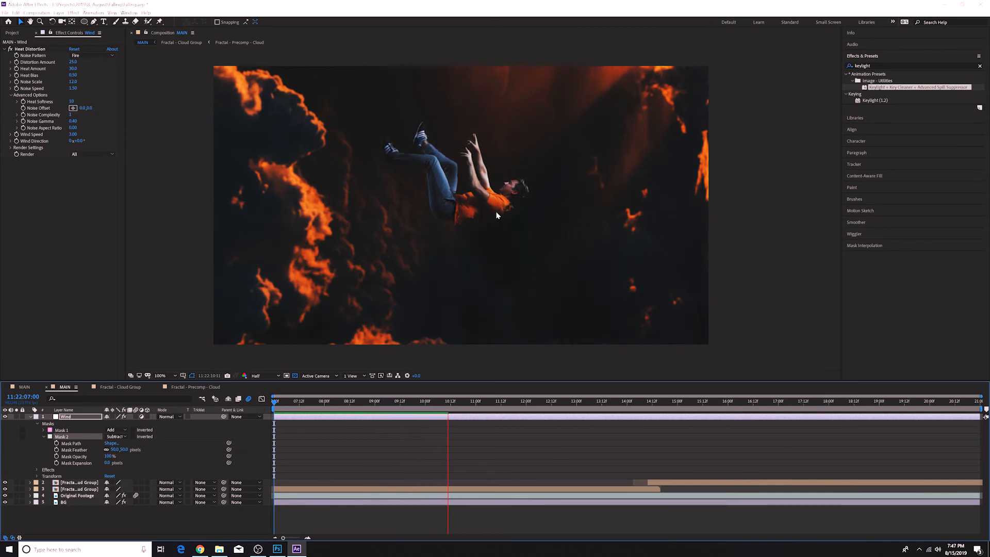
key("space")
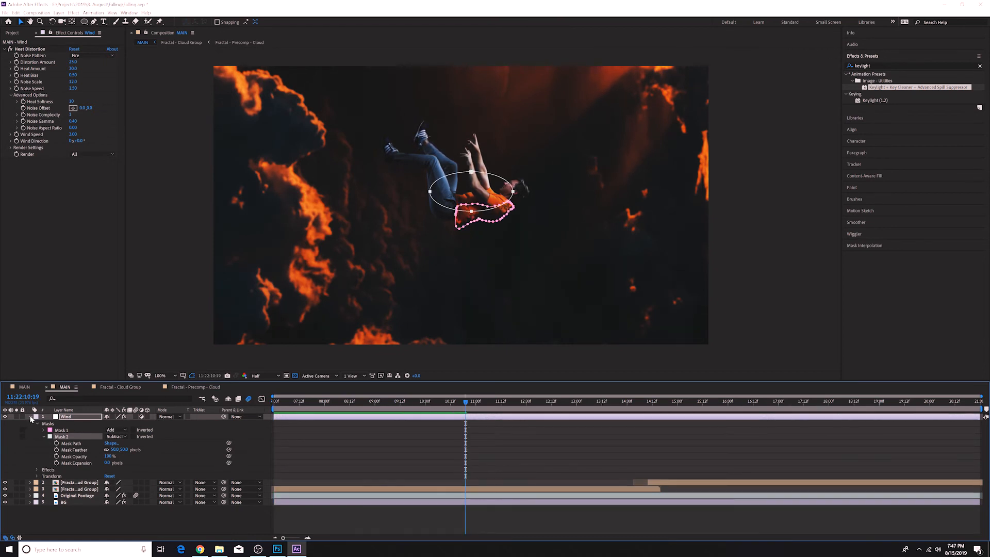
left_click(30, 417)
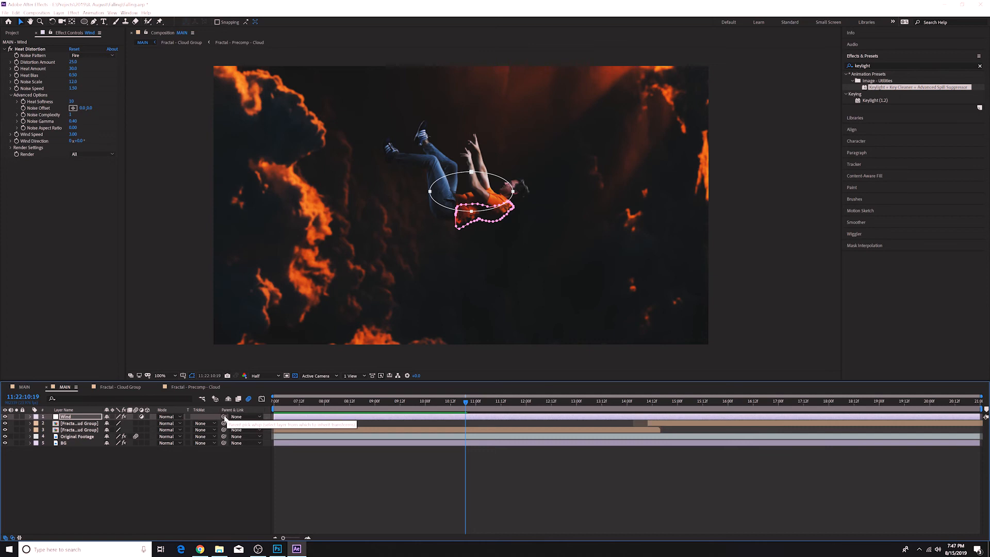
Try parenting the Wind layer to Original Footage, test the link by shifting the footage's Position, and undo both changes.
left_click_drag(225, 417, 84, 438)
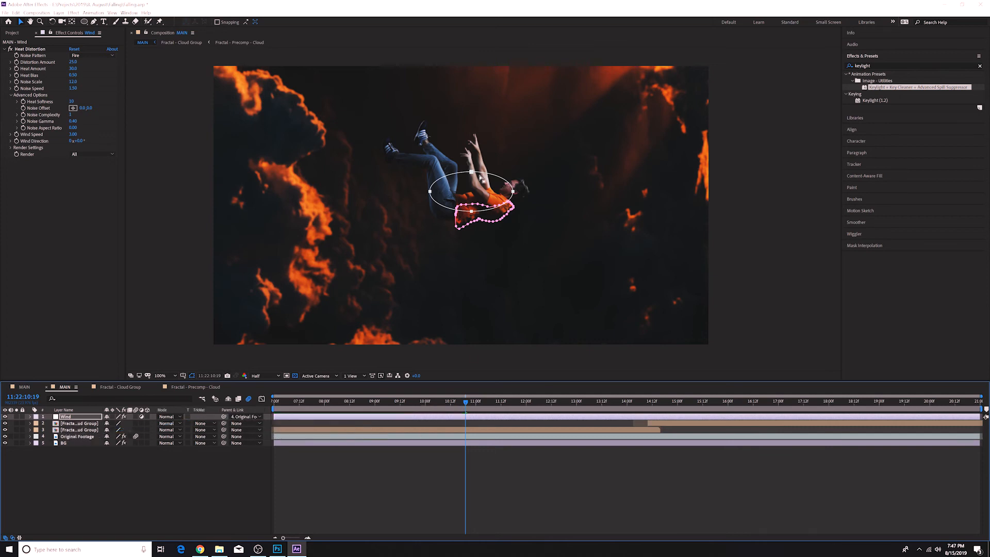
left_click(77, 437)
key("p")
left_click_drag(122, 444, 1, 435)
key("ctrl+z")
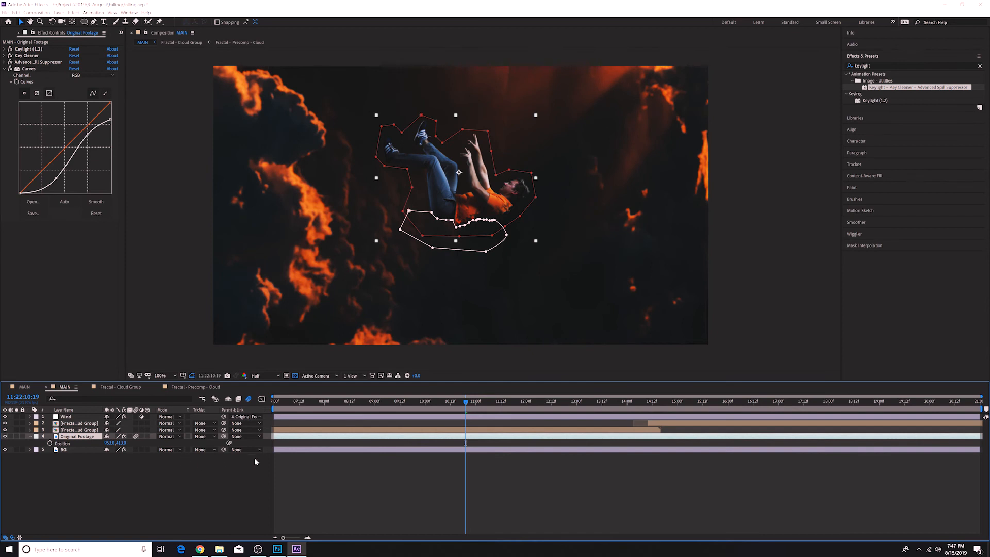
key("ctrl+z")
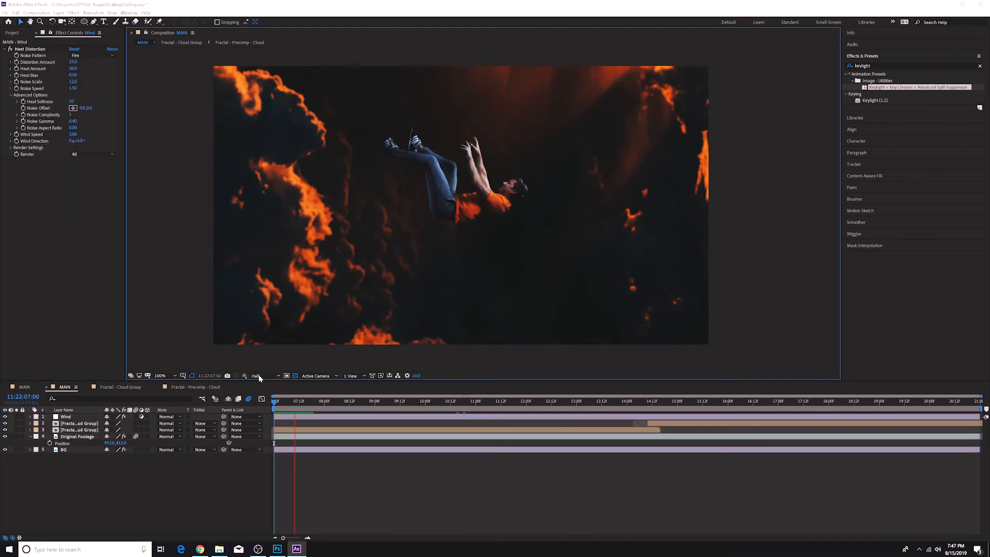
Lower the preview resolution to Quarter, play back the composition and return to its start.
left_click(260, 376)
left_click(265, 420)
key("space")
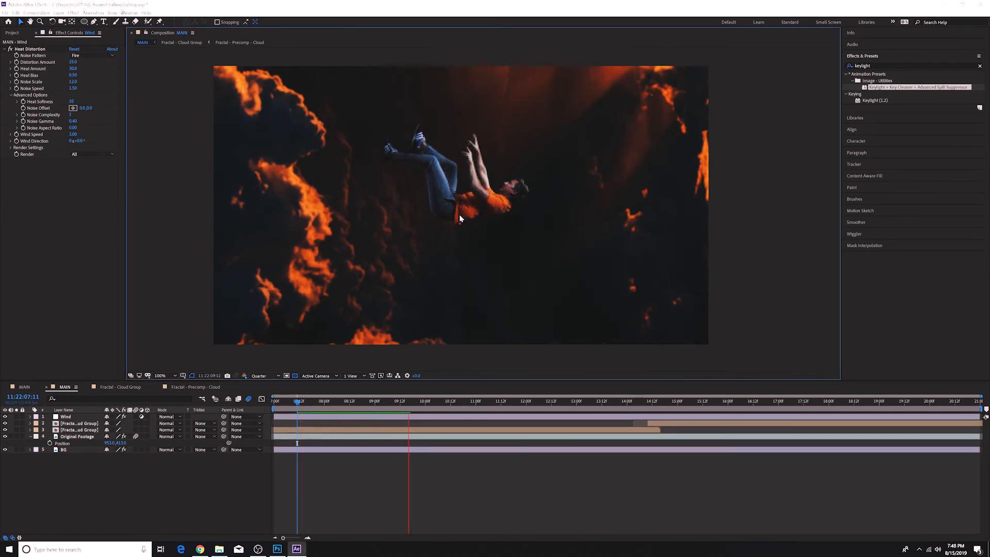
key("space")
left_click(461, 402)
key("Home")
Keyframe the Original Footage layer's Position at the start and at the end of the composition.
left_click(30, 437)
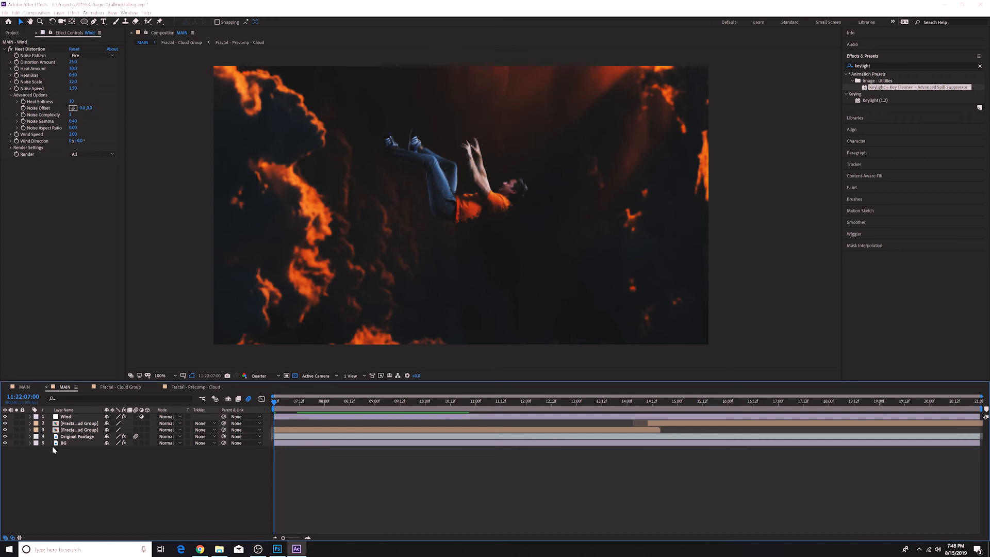
left_click(47, 436)
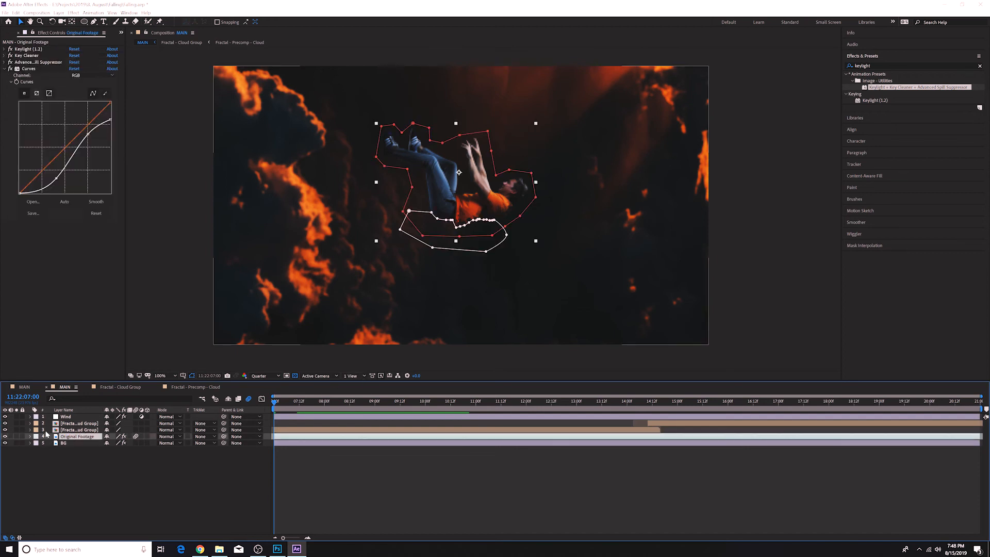
left_click(30, 436)
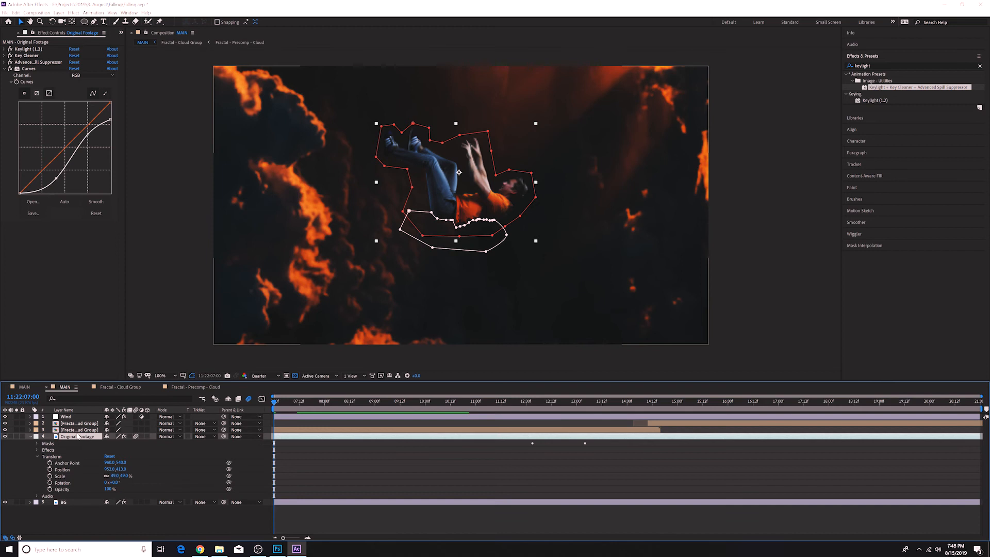
key("p")
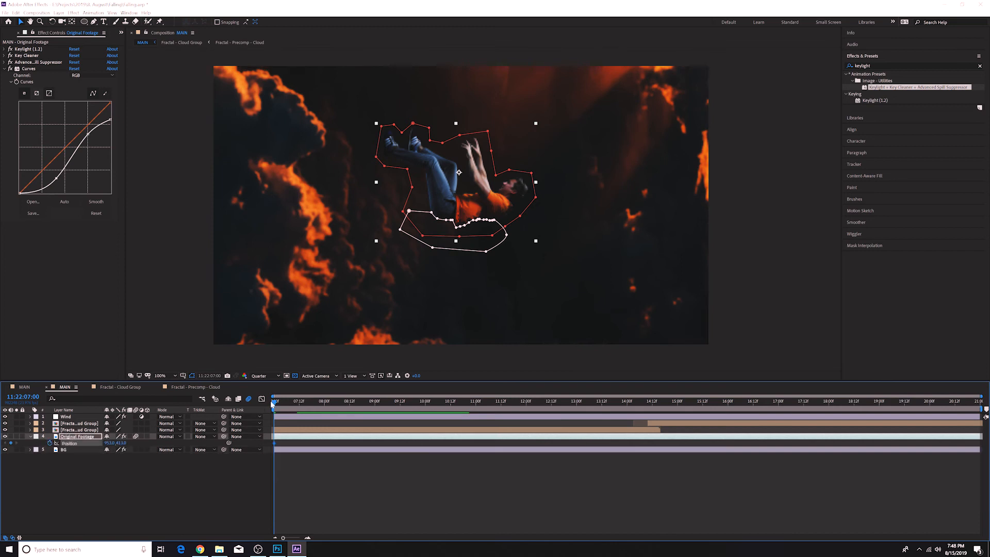
left_click_drag(274, 402, 309, 402)
key("s")
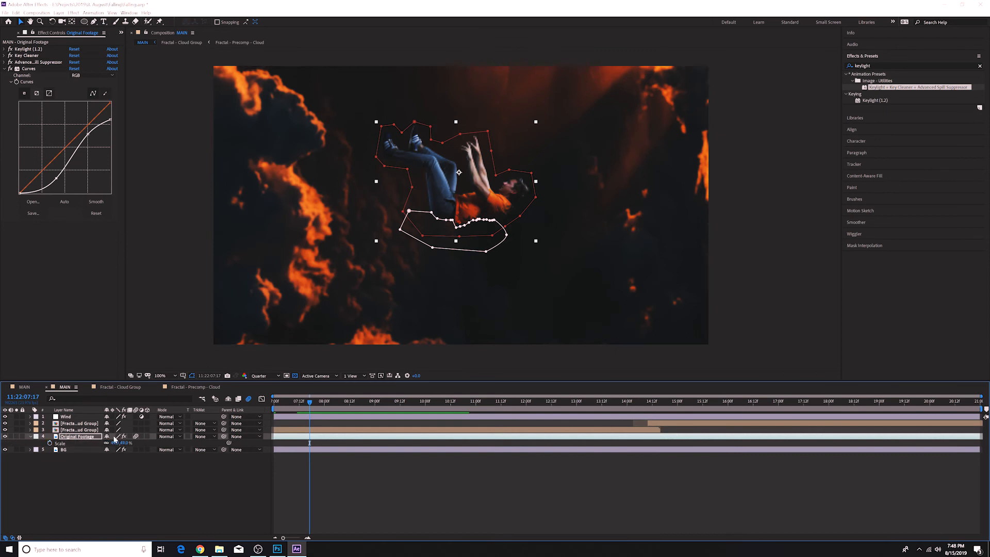
key("Home")
key("alt+shift+p")
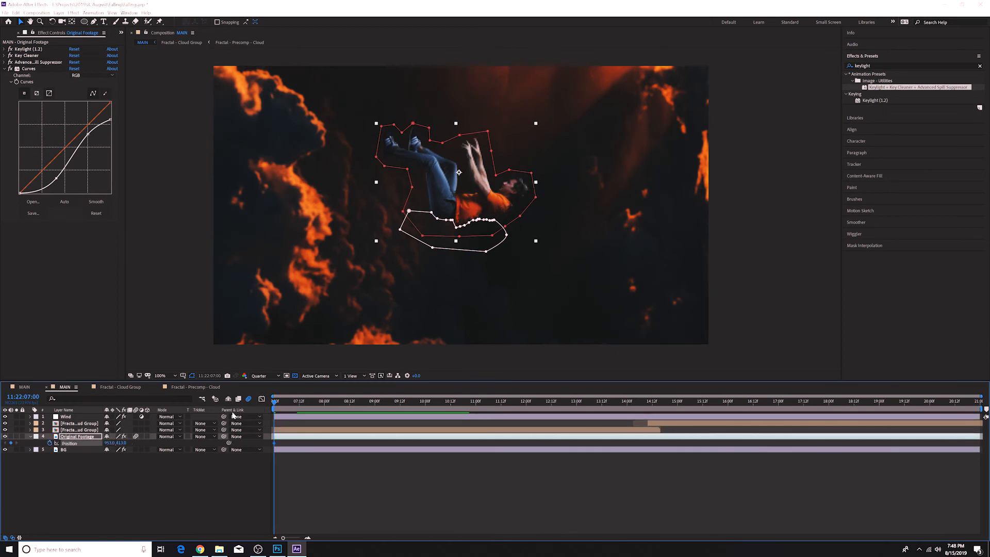
left_click_drag(272, 405, 980, 401)
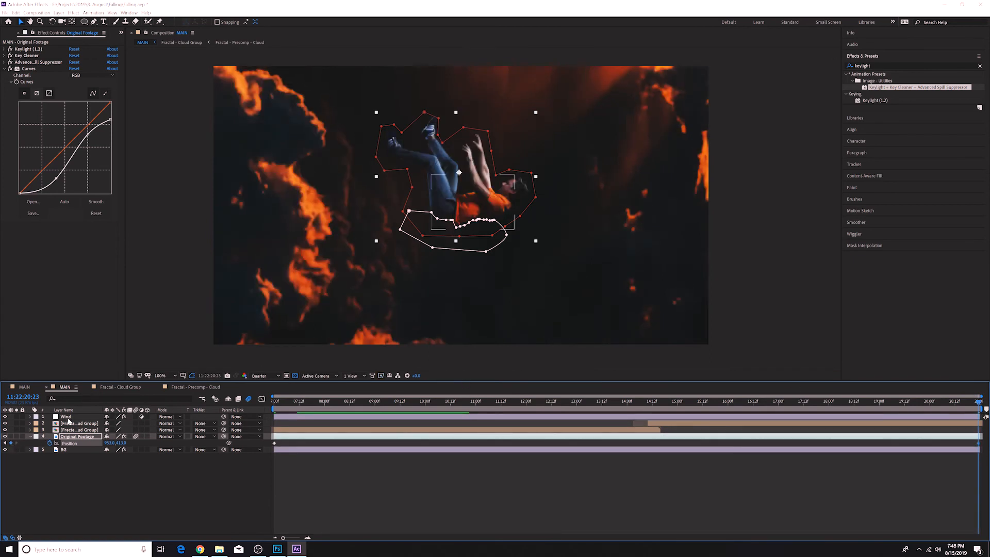
left_click(292, 316)
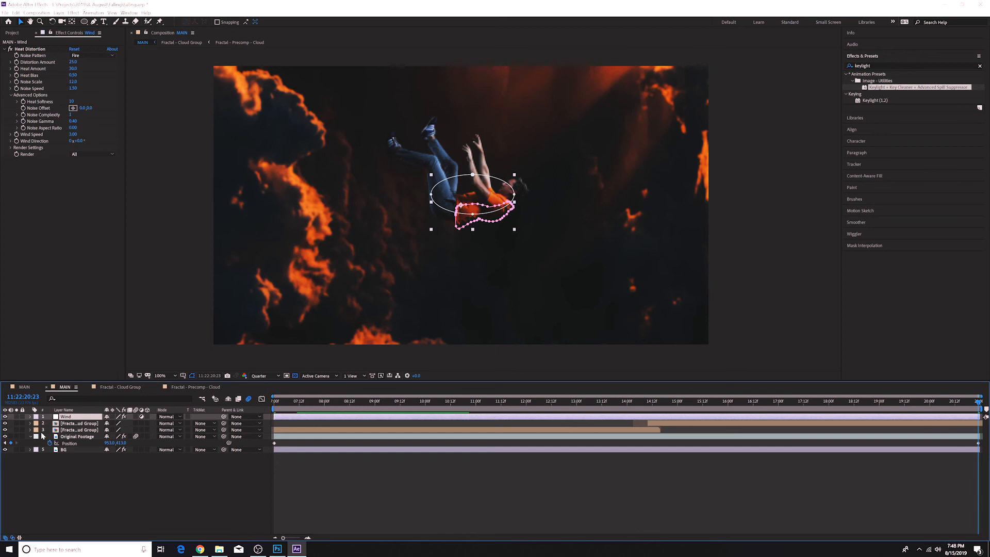
left_click(98, 437)
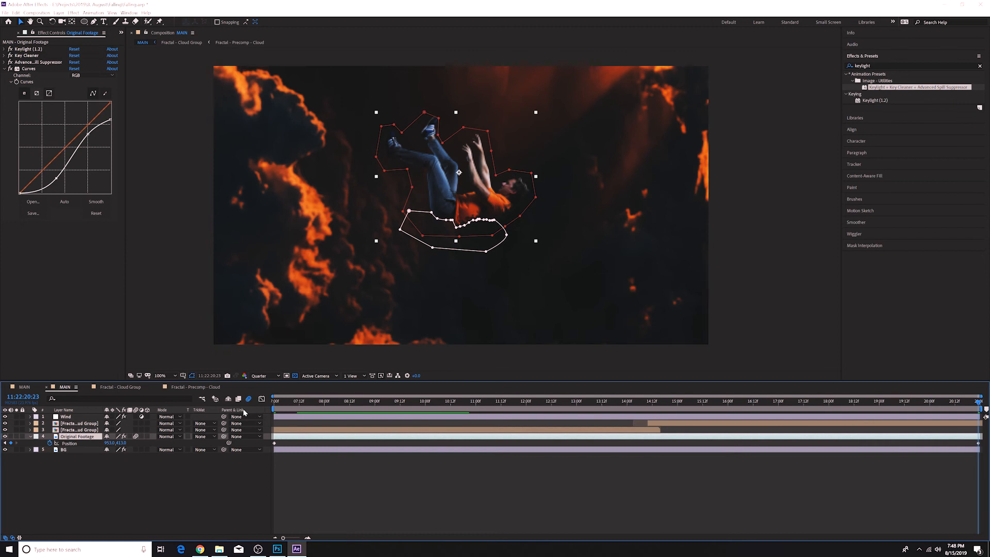
Set Original Footage's Position Y to -187 at the start keyframe and 1090 at the end keyframe.
left_click_drag(976, 404, 241, 393)
left_click_drag(121, 443, 42, 445)
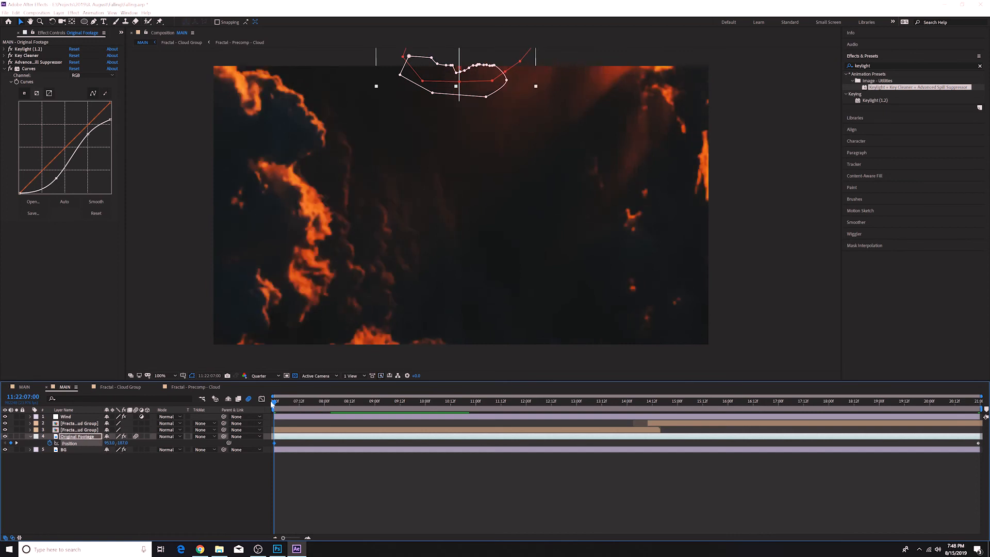
left_click_drag(275, 402, 979, 441)
left_click_drag(120, 445, 506, 409)
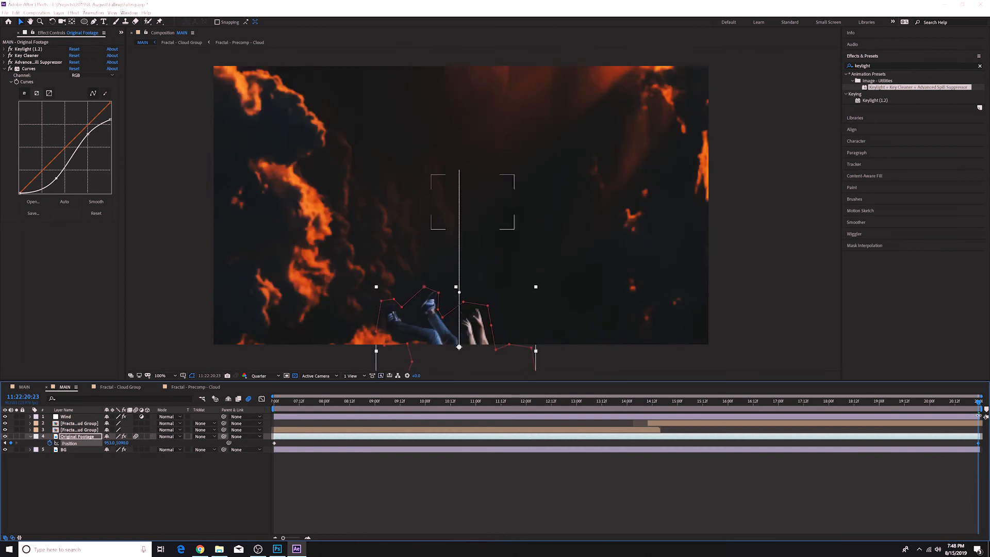
Play back the man's downward movement from the start of the composition.
left_click_drag(979, 402, 265, 384)
key("space")
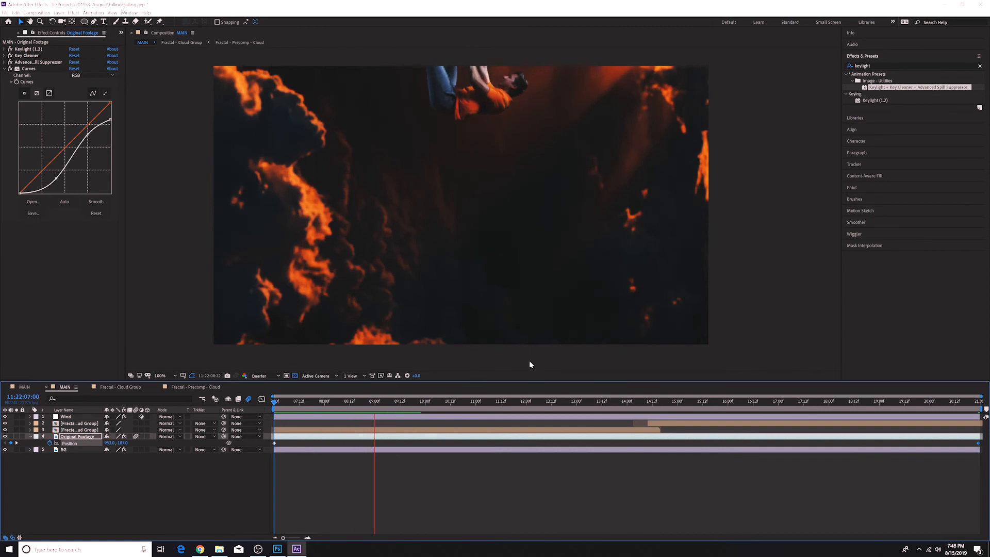
key("space")
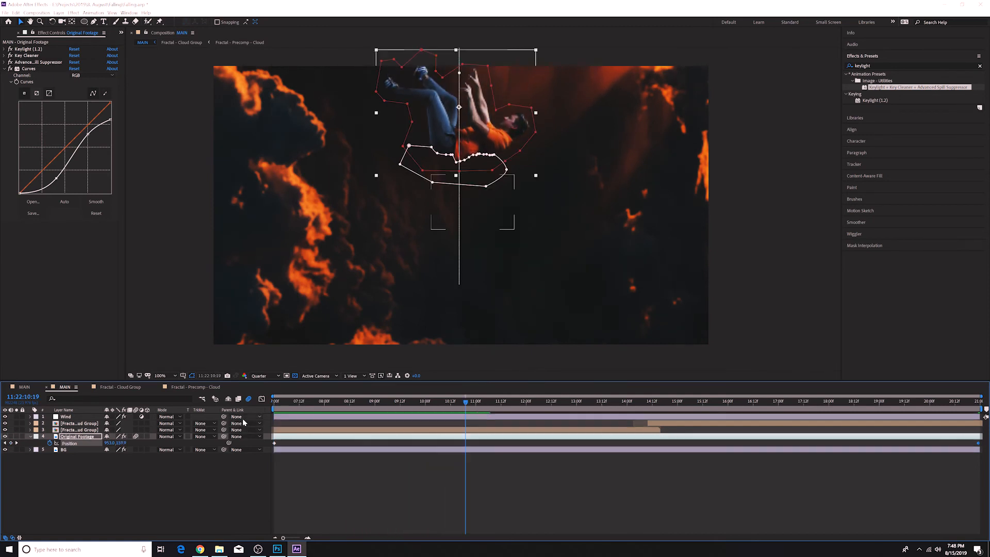
Restore Original Footage's end Position to 953, 413, parent the Wind layer to Original Footage, and scrub through the timeline to check the link.
key("k")
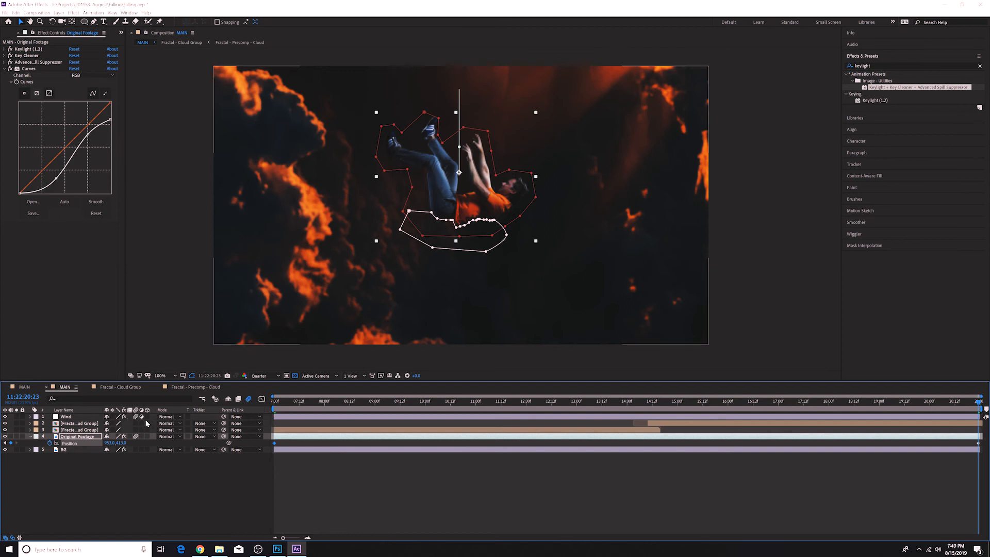
left_click(252, 417)
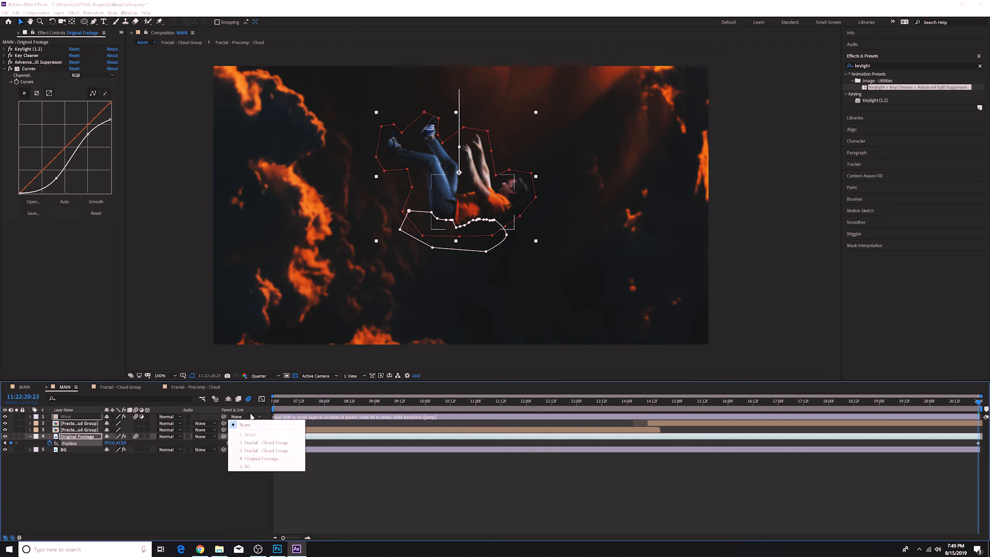
left_click(261, 458)
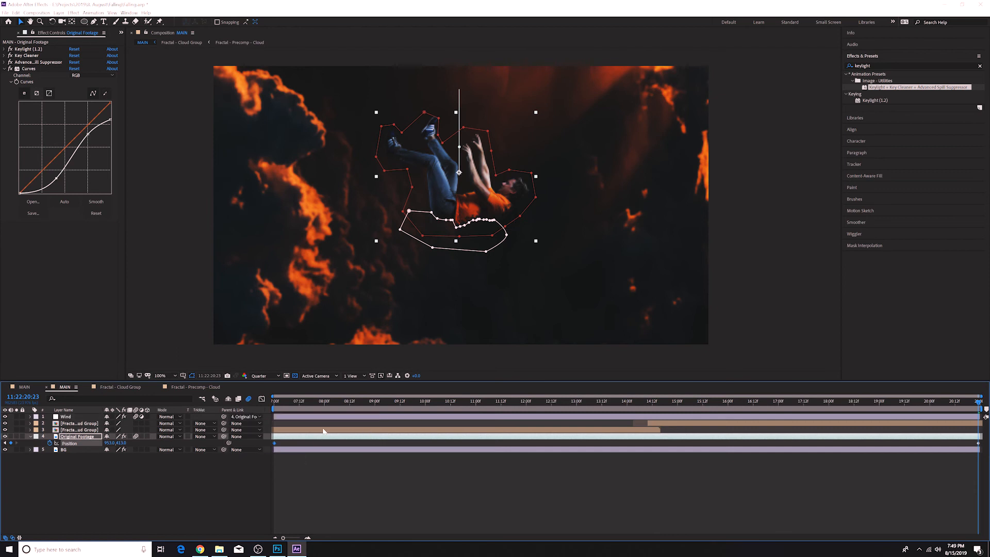
left_click_drag(281, 402, 546, 396)
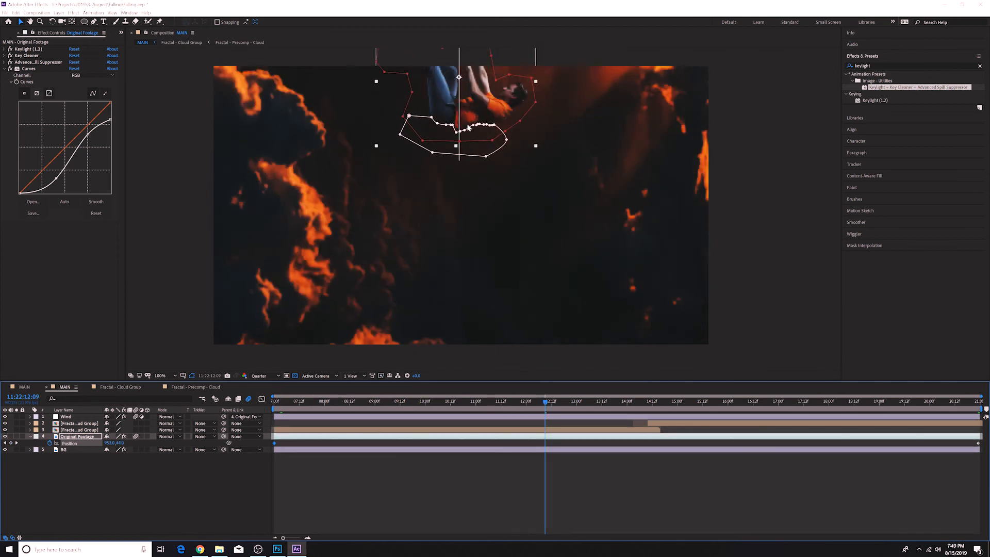
left_click_drag(545, 406, 274, 403)
Clear the Wind layer's parent and link it to Original Footage again.
left_click(65, 417)
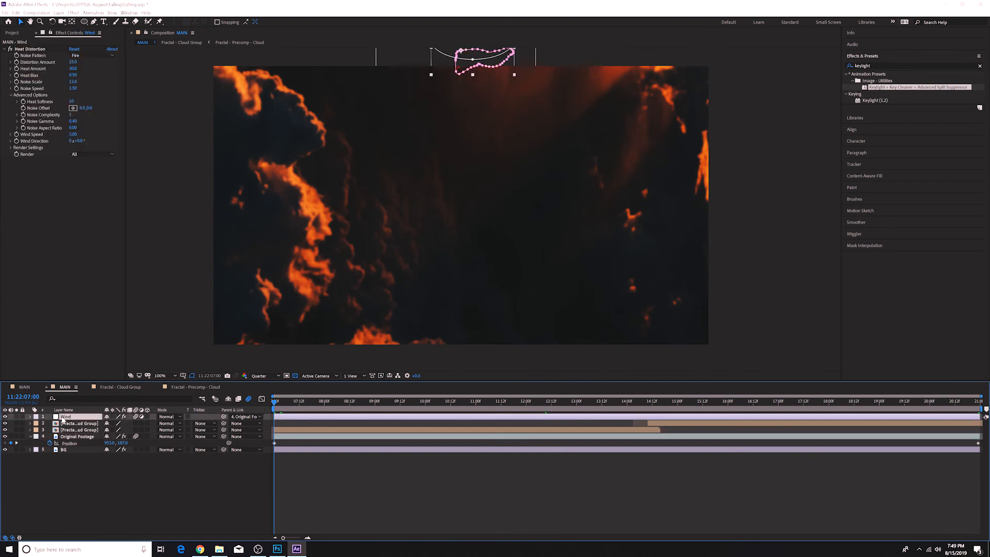
left_click(241, 419)
left_click(243, 424)
left_click_drag(223, 417, 116, 438)
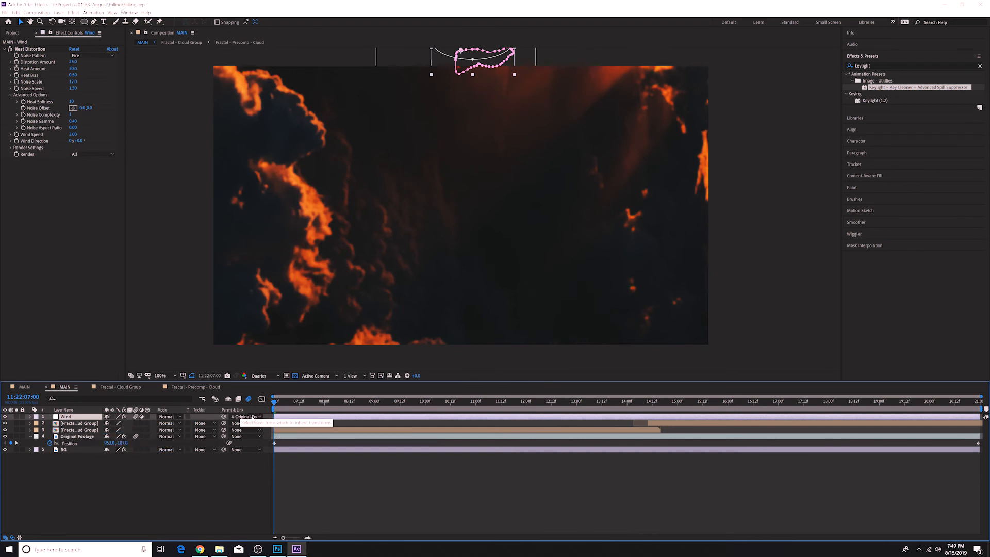
Set Original Footage's Position to 953, 156 at the start keyframe and play back the composition.
mouse_move(275, 402)
left_mouse_down()
mouse_move(520, 402)
mouse_move(262, 404)
mouse_move(809, 414)
mouse_move(966, 405)
mouse_move(278, 384)
mouse_move(314, 404)
mouse_move(270, 404)
left_mouse_up()
key("space")
left_click(78, 437)
key("space")
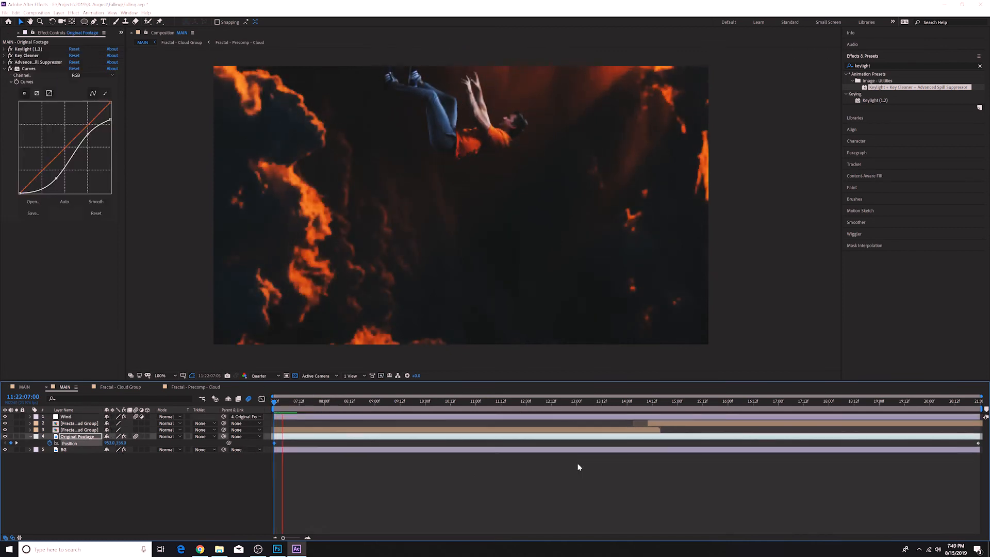
Set Original Footage's Position to 953, 1163 at the end of the composition and replay the fall from the start.
left_click_drag(362, 403, 979, 401)
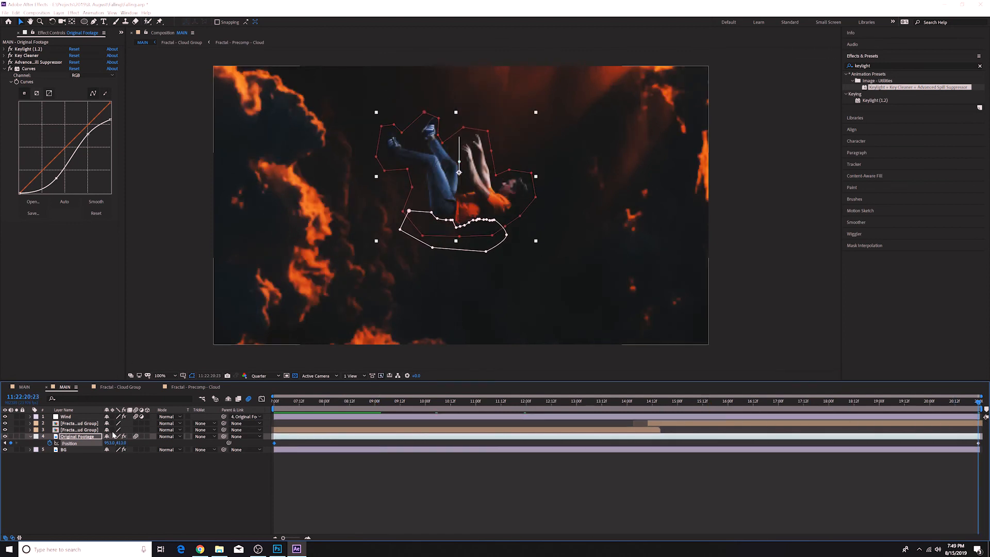
left_click_drag(120, 443, 410, 445)
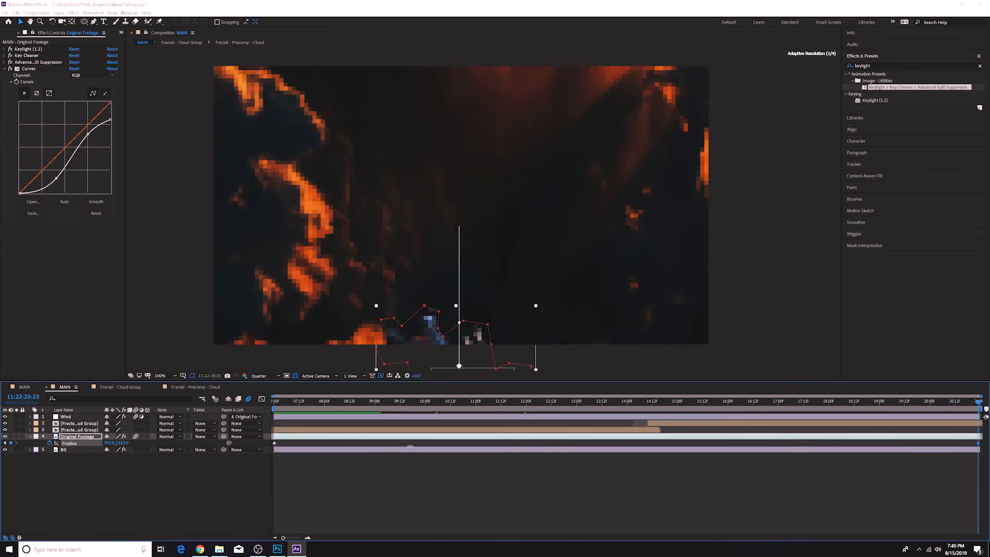
left_click_drag(298, 403, 241, 404)
key("space")
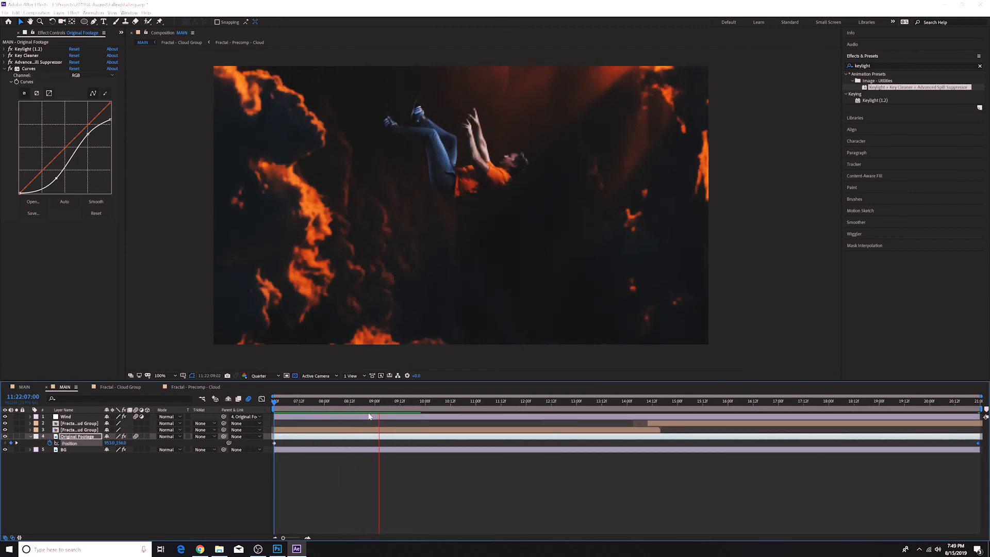
key("space")
Keyframe the BG layer's Position at the start and at the end of the composition.
left_click(65, 450)
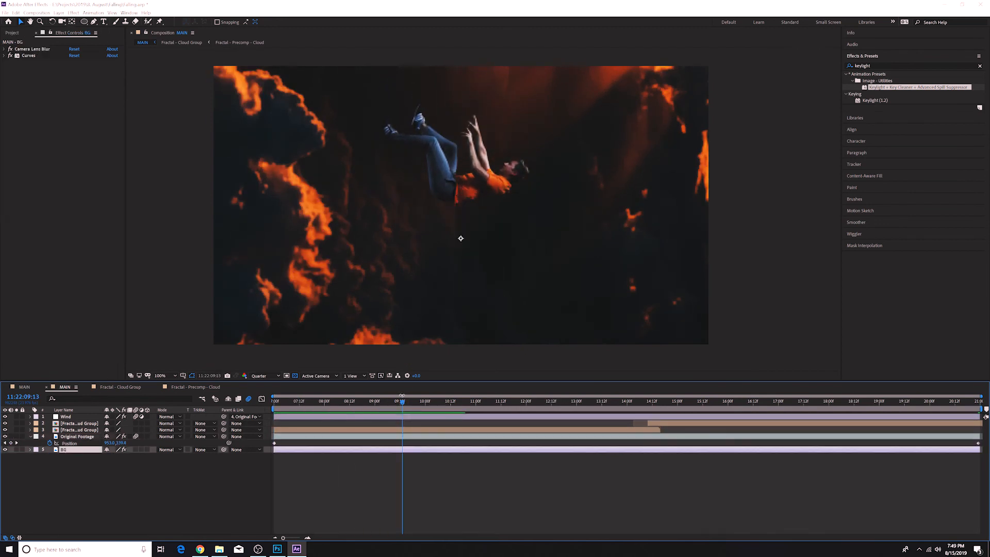
key("p")
left_click_drag(403, 401, 313, 402)
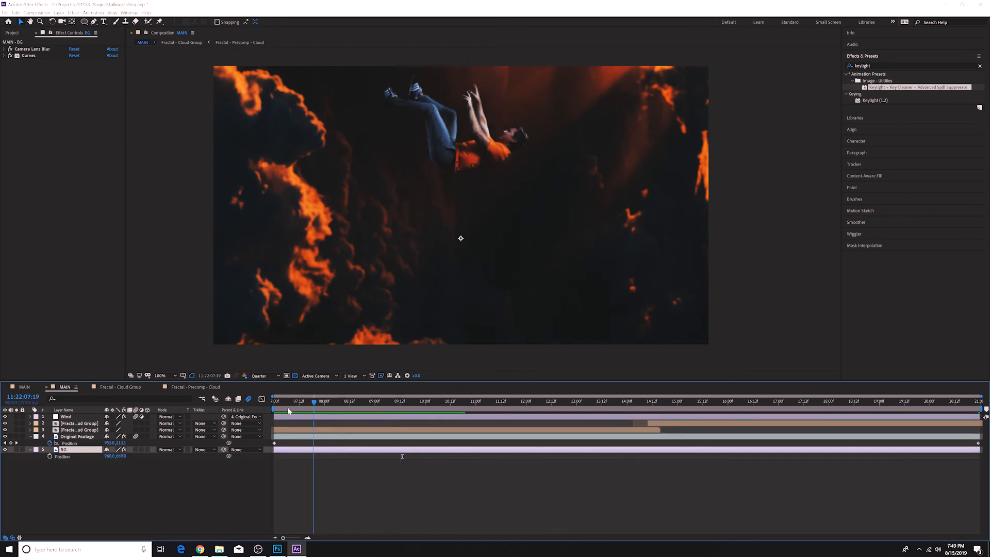
key("Home")
left_click(50, 457)
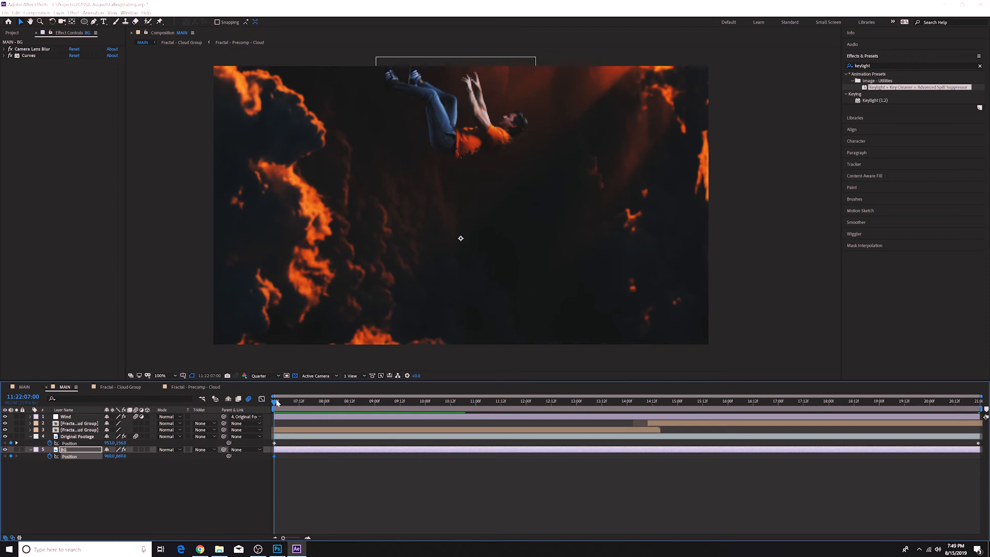
key("End")
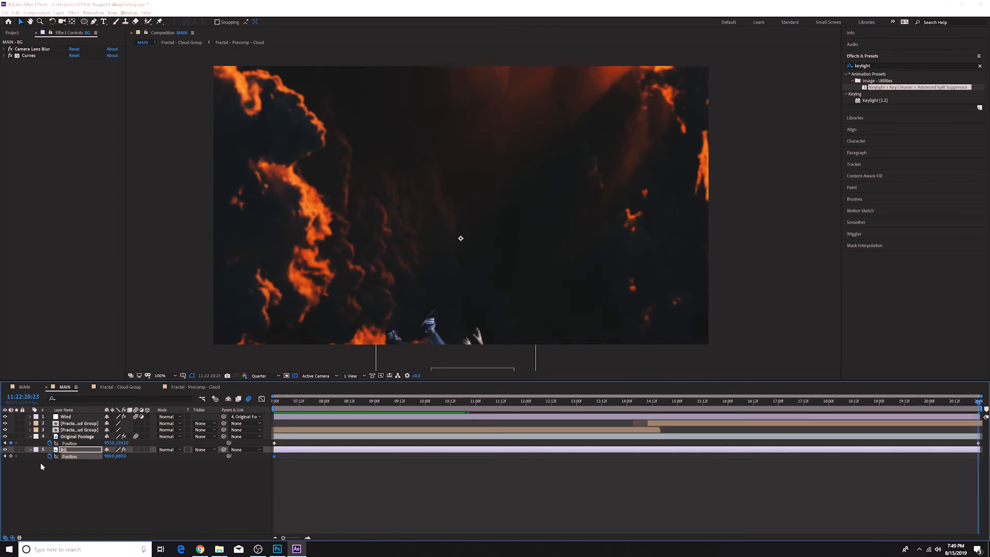
key("Home")
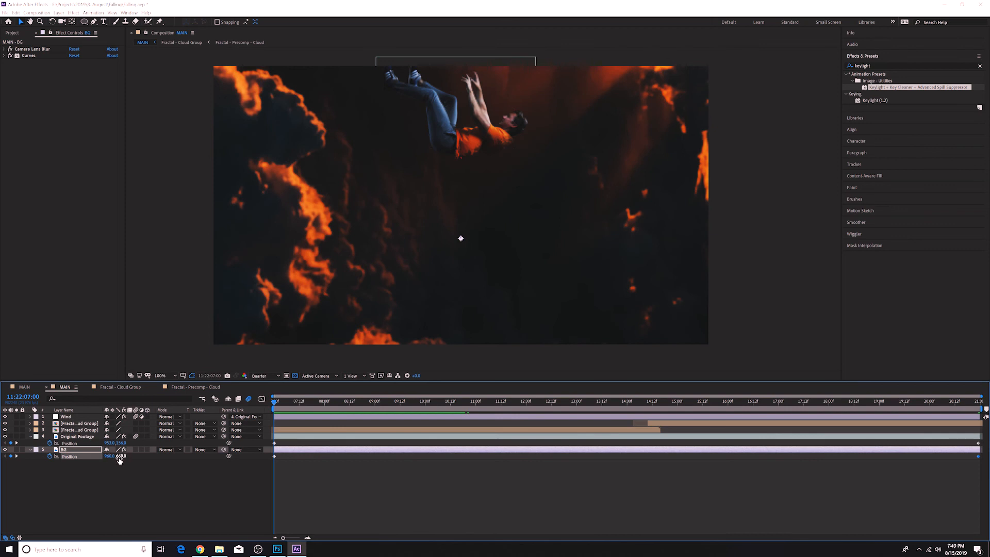
Set the BG layer's Position to 1153, 781 at the start keyframe and scrub through the timeline to check the background drift.
left_click_drag(122, 458, 156, 438)
left_click_drag(462, 248, 462, 267)
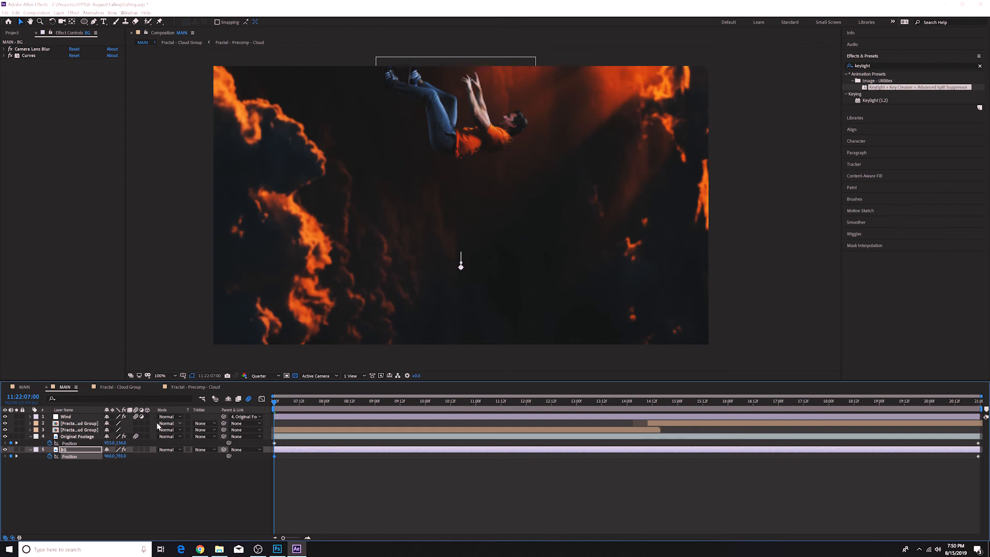
left_click_drag(109, 461, 176, 452)
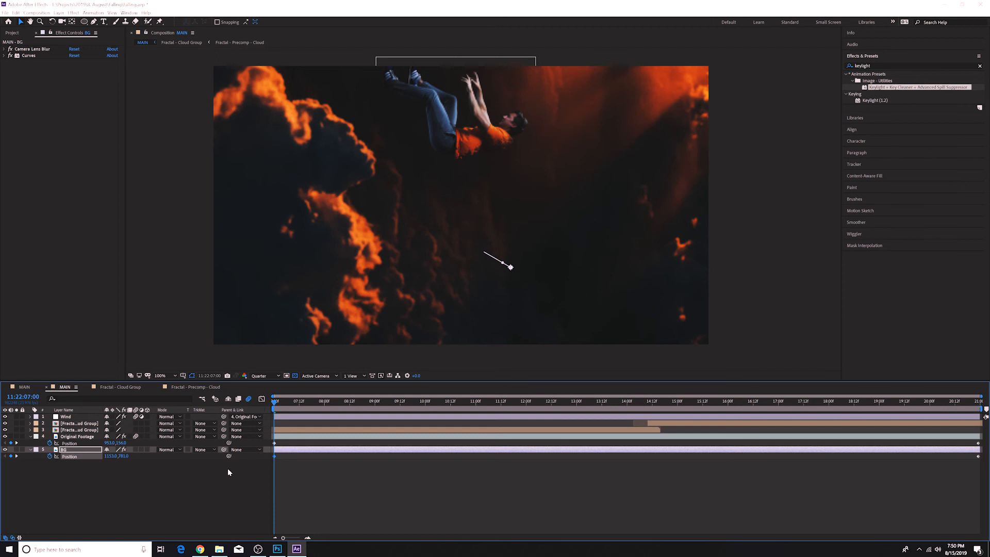
left_click_drag(275, 401, 539, 415)
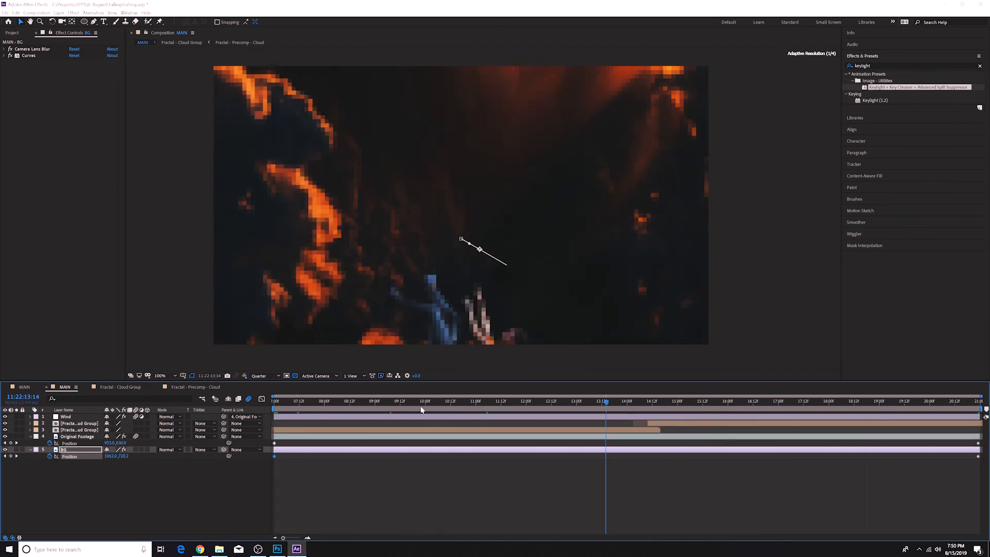
Delete the BG layer's Position keyframe at the end of the composition and set its start Position to 1158, 781.
key("Home")
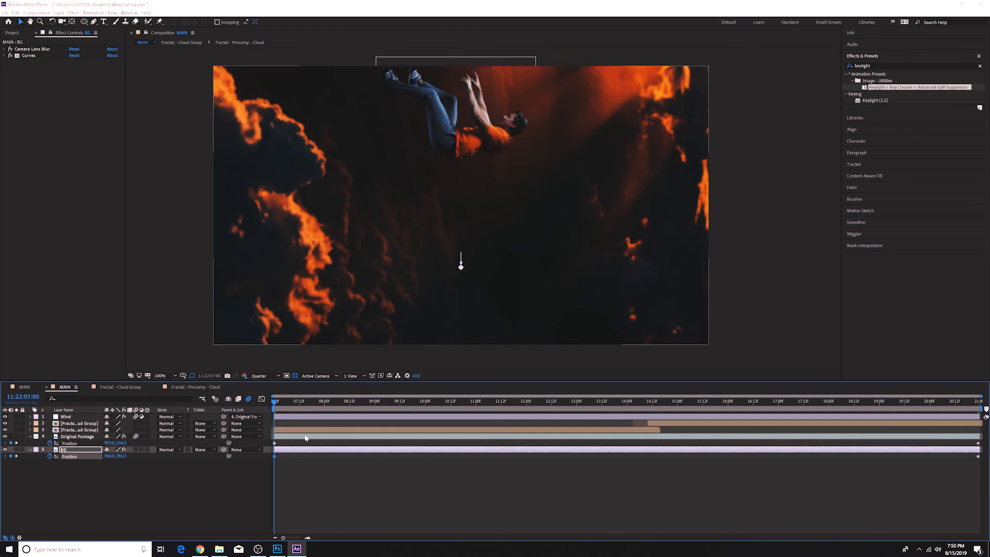
left_click(979, 457)
key("Delete")
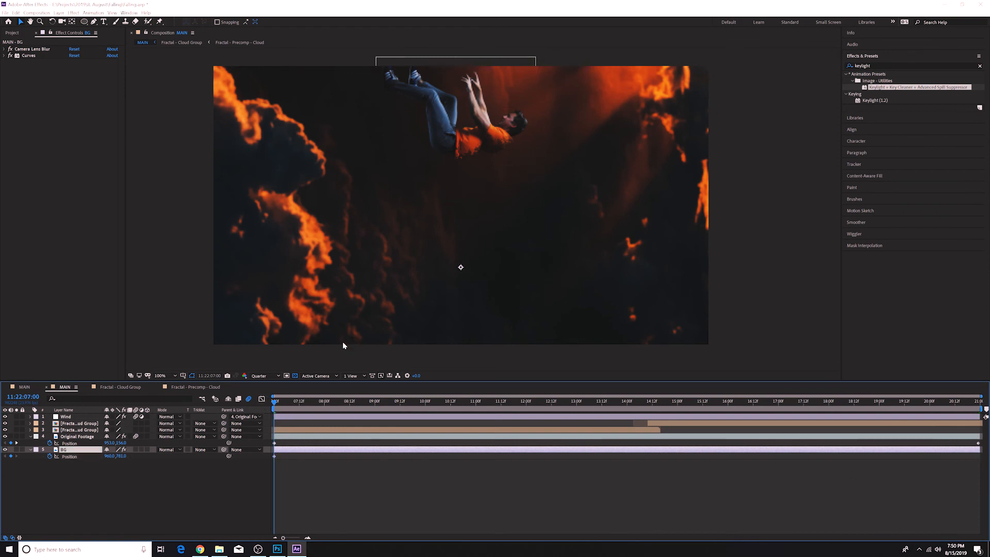
left_click_drag(110, 456, 188, 459)
Reduce the BG layer's Y position at the end of the composition for an upward drift and preview it from the start.
key("End")
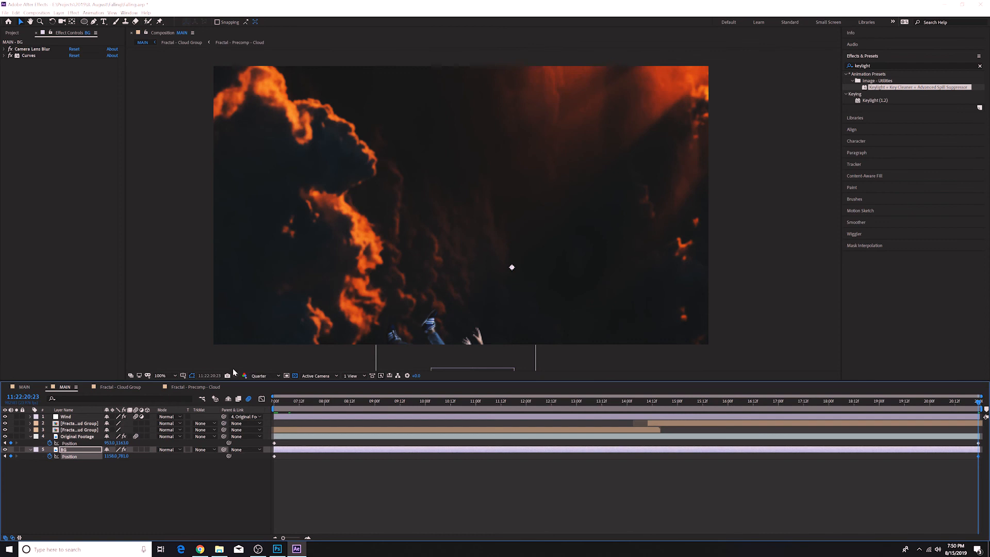
left_click_drag(124, 456, 3, 442)
left_click_drag(976, 403, 208, 387)
key("space")
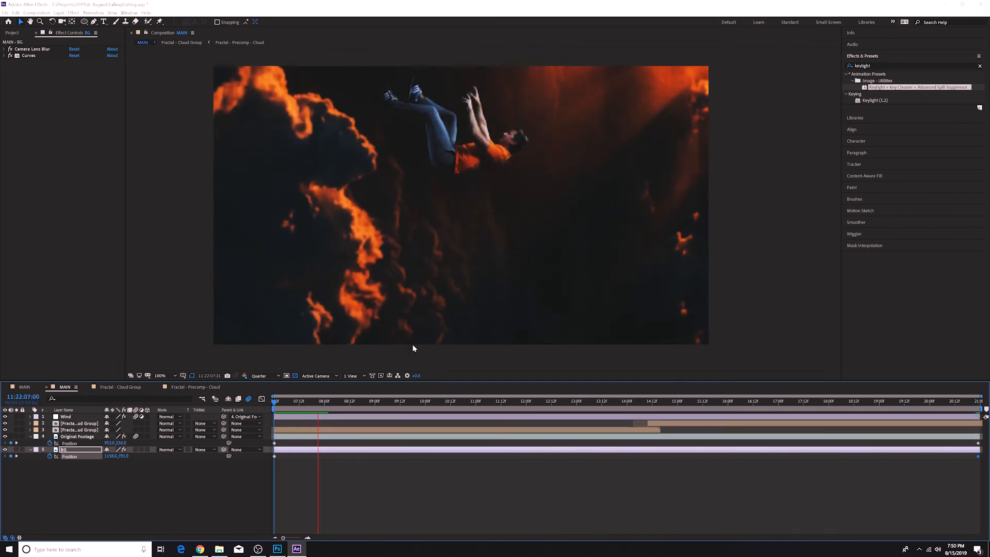
key("space")
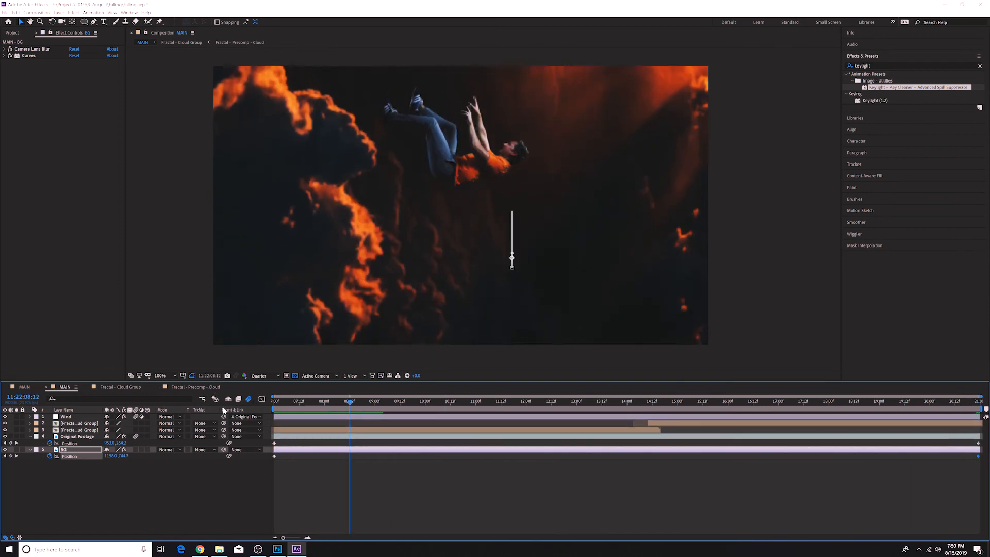
Enable motion blur on the BG layer and both Fractal Cloud Group layers, and play back the fall.
left_click(136, 450)
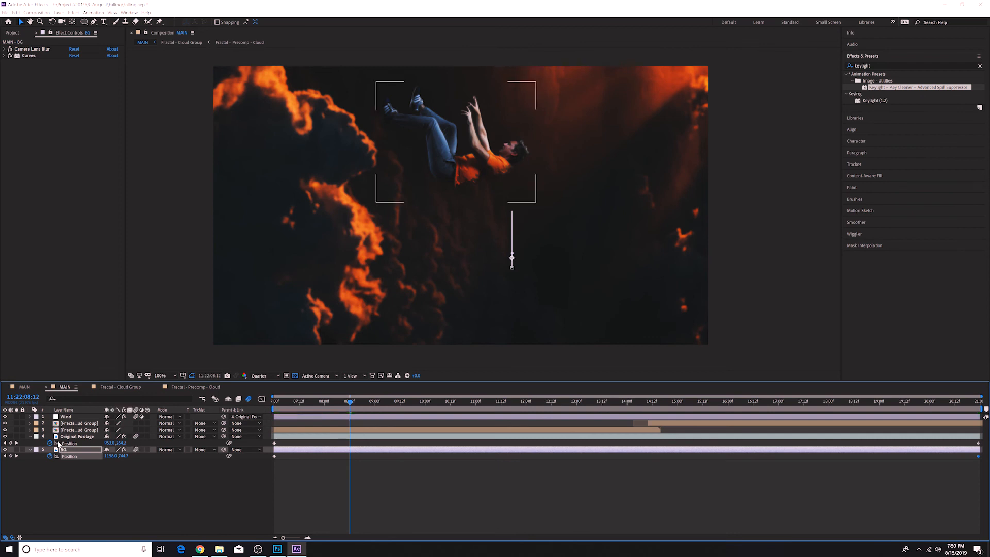
left_click(30, 436)
left_click_drag(135, 423, 136, 429)
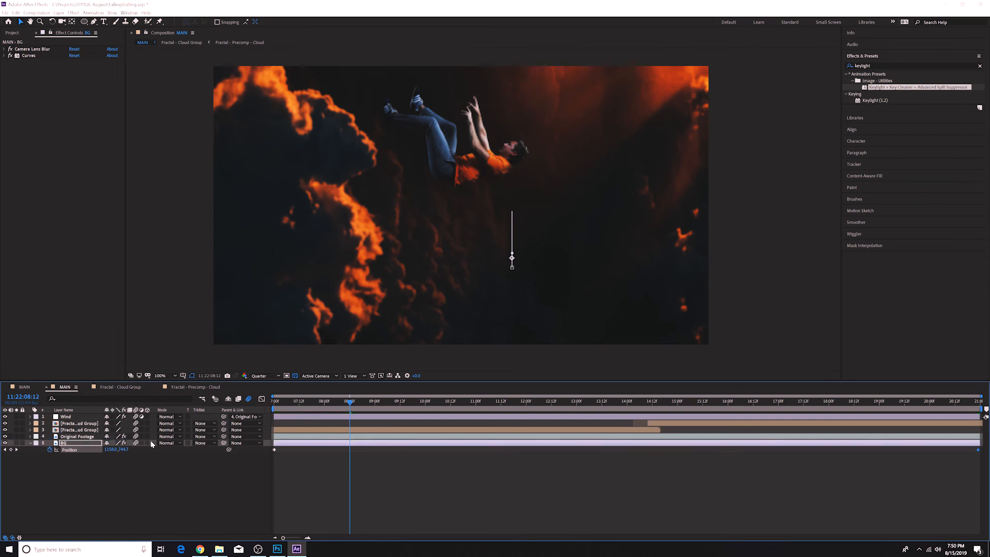
key("space")
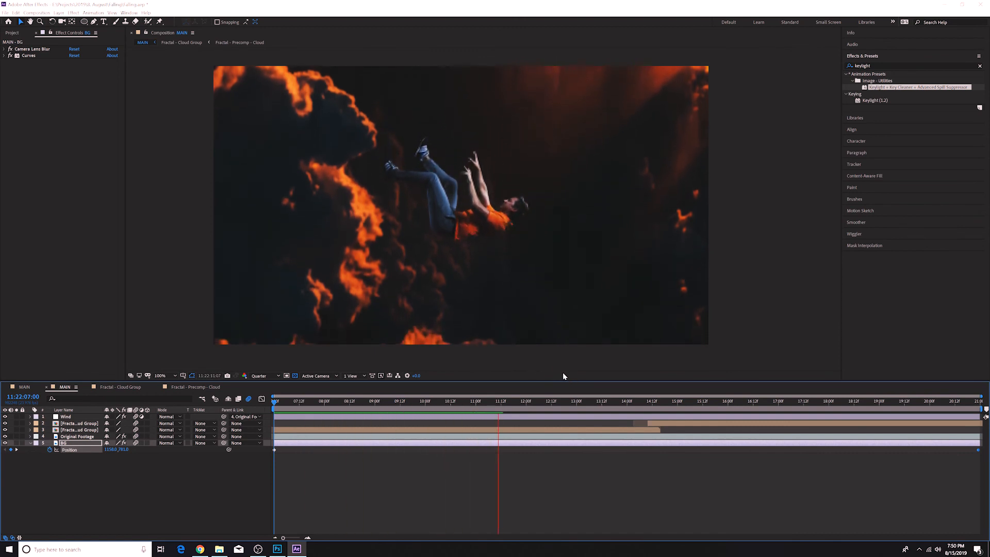
left_click_drag(532, 402, 261, 403)
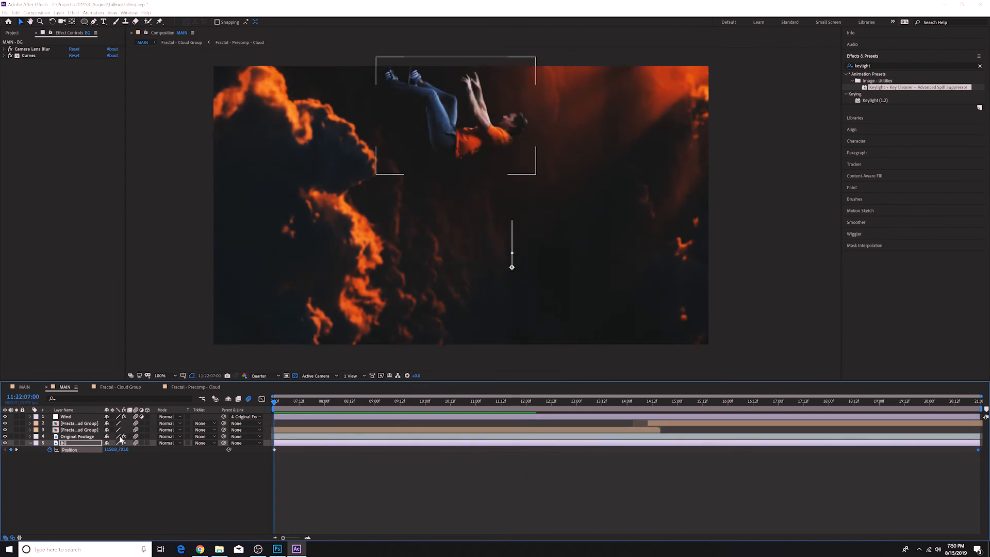
Move the BG layer further upward at the end of the composition and replay the animation from the start.
left_click_drag(274, 404, 981, 400)
left_click_drag(123, 453, 118, 459)
left_click_drag(980, 405, 271, 419)
key("space")
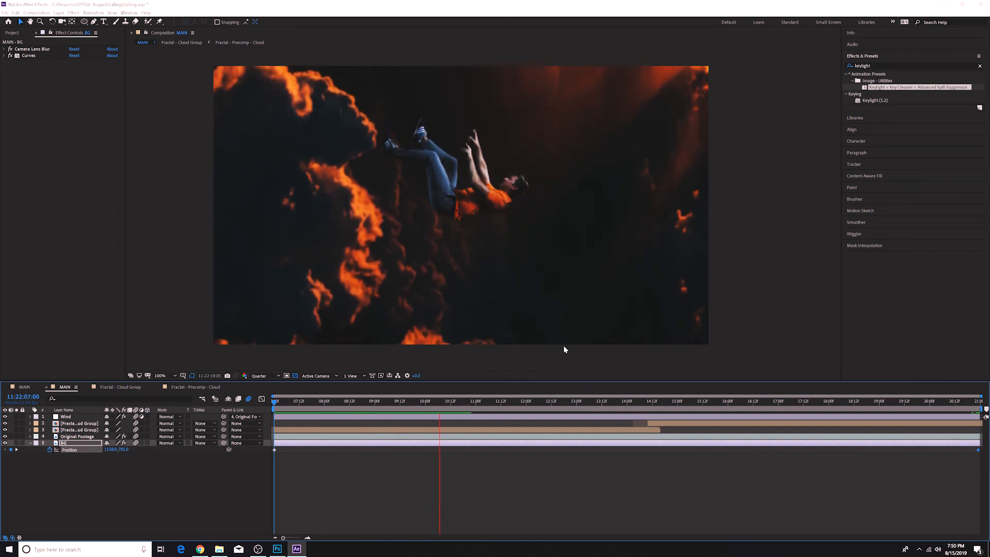
key("space")
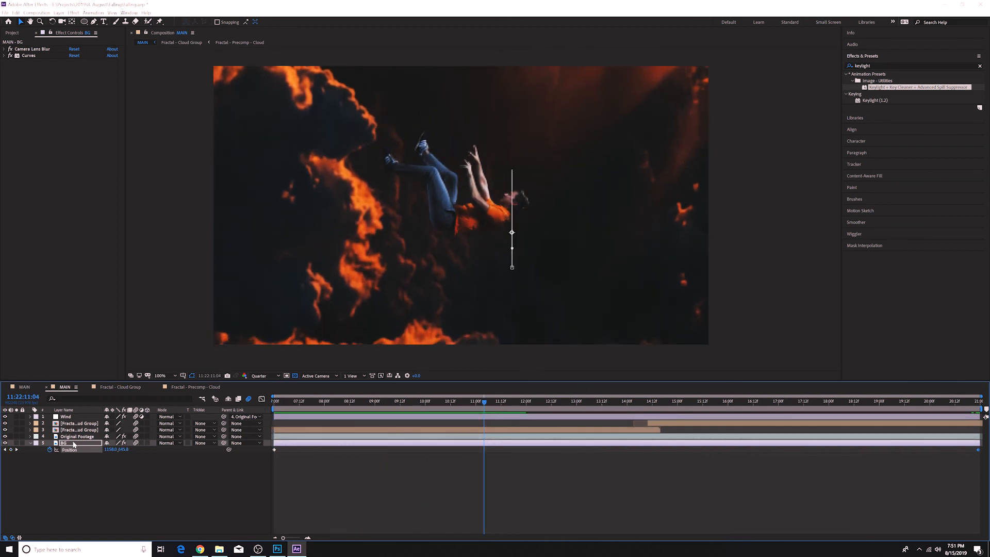
Collapse the BG layer's properties in the timeline and clear the layer selection.
left_click(87, 437)
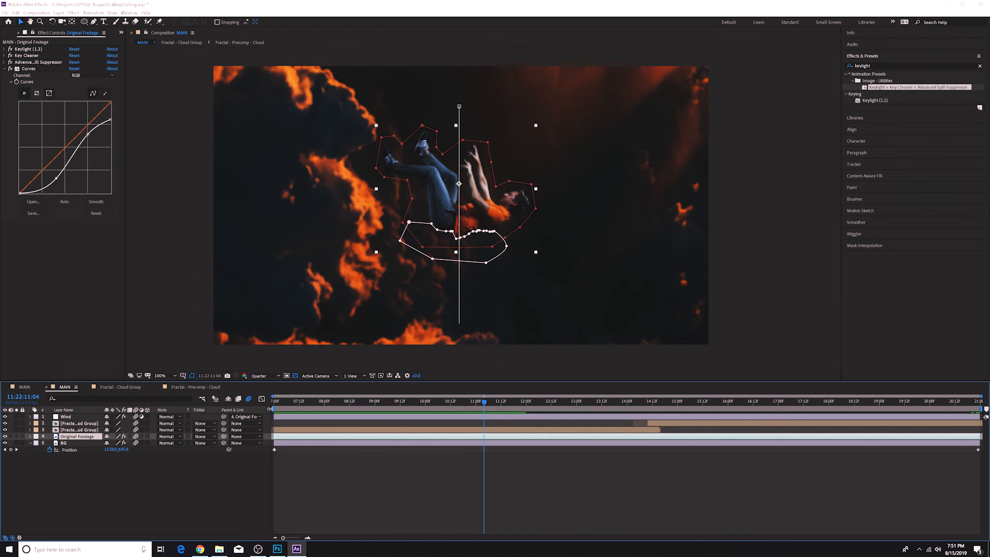
left_click(29, 443)
left_click(106, 481)
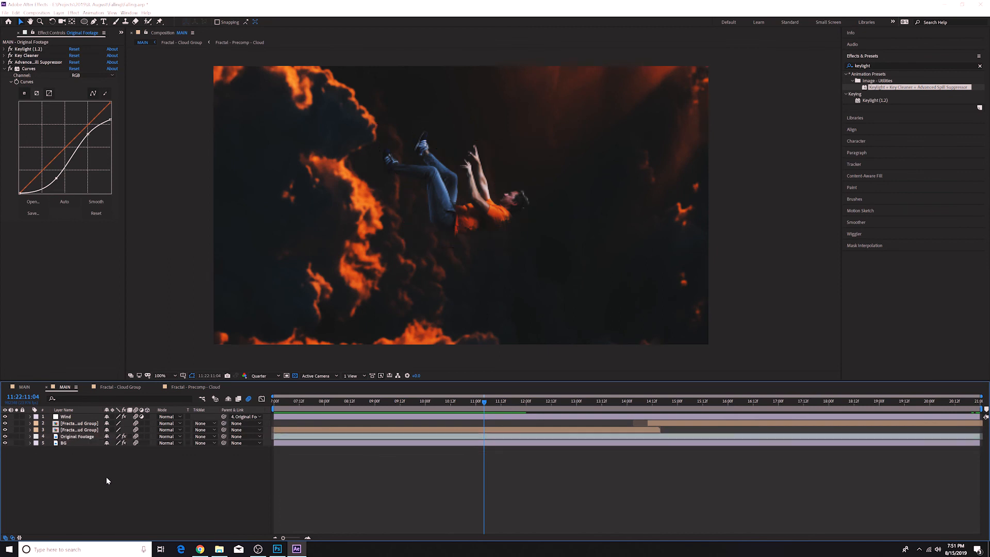
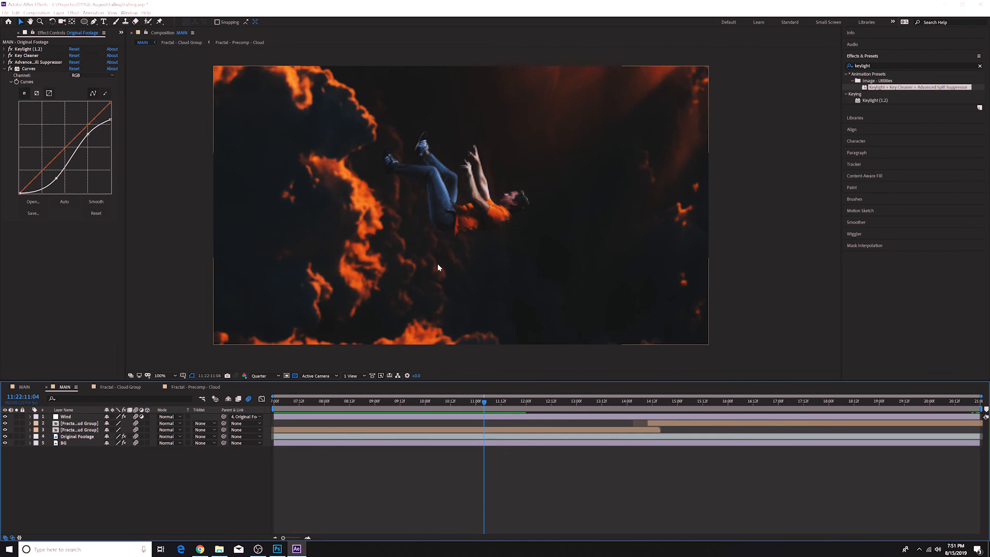
Add a new adjustment layer to the MAIN composition and name it "Orange Tint".
right_click(90, 452)
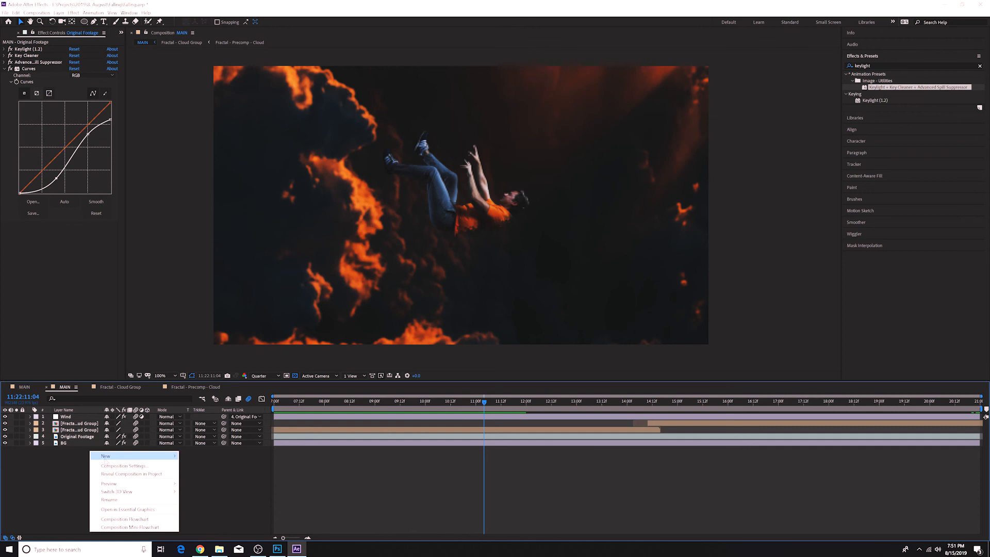
mouse_move(114, 460)
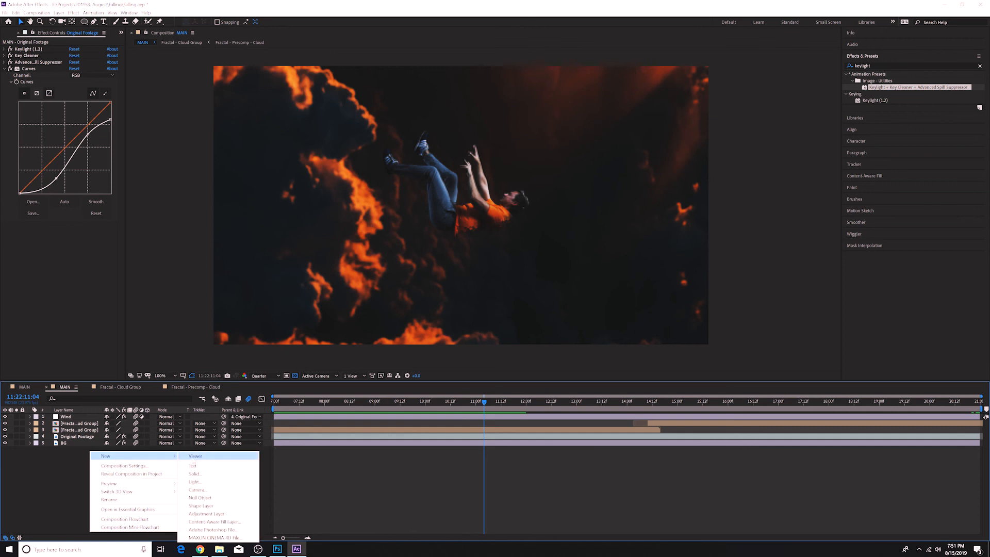
left_click(217, 512)
key("Return")
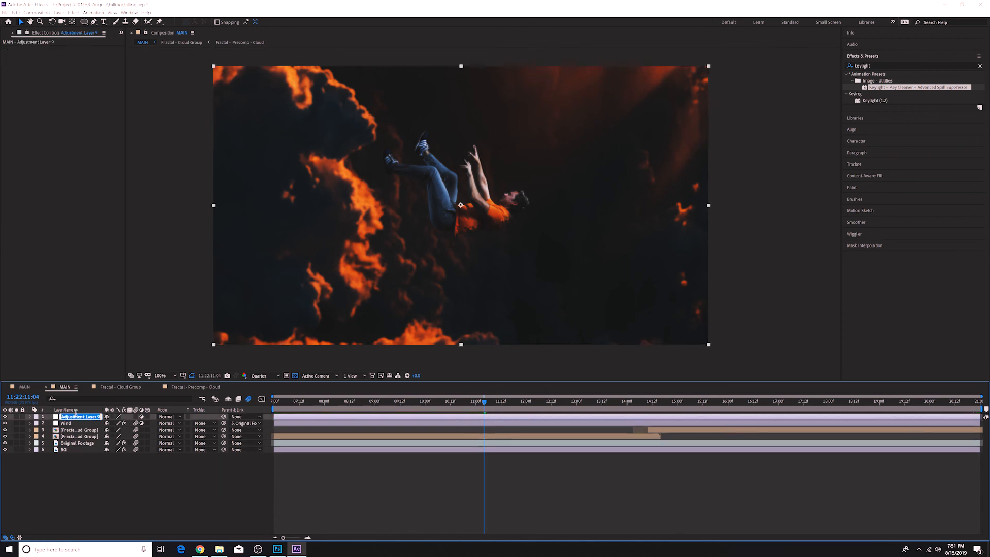
type("Orange Tint")
key("Return")
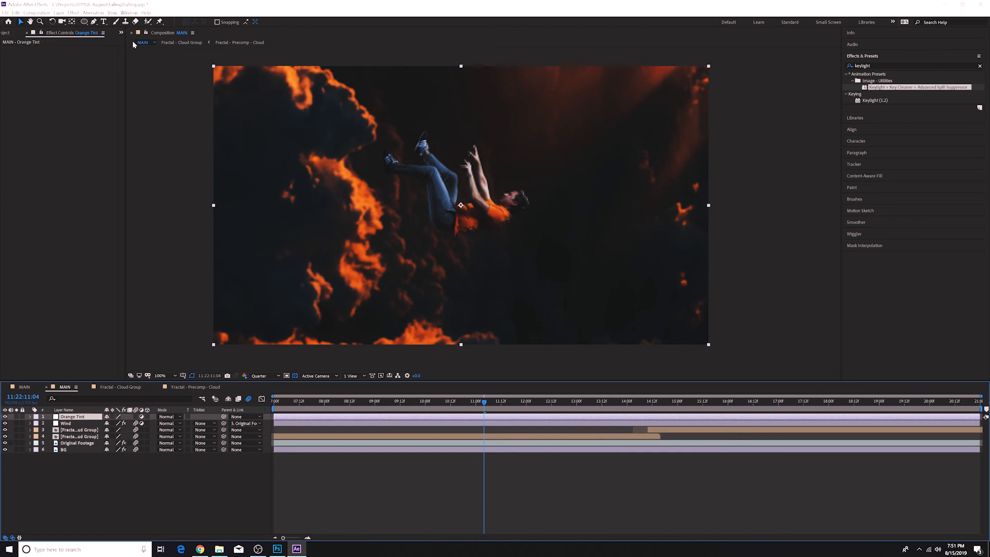
At 200% magnification, start a Pen mask on Orange Tint from the man's lower foot along the middle of his leg to the hip.
left_click(160, 376)
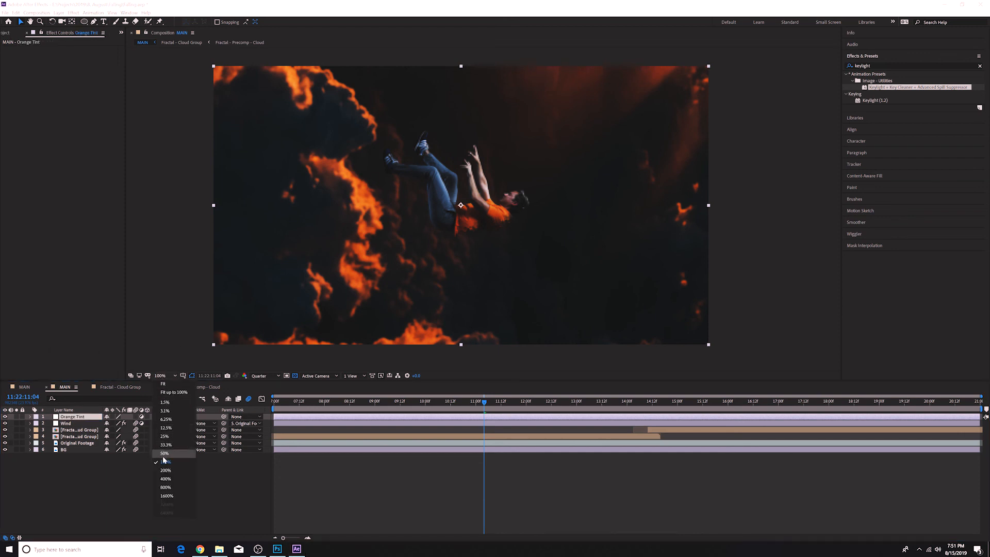
left_click(170, 472)
left_click_drag(380, 191, 376, 221)
key("g")
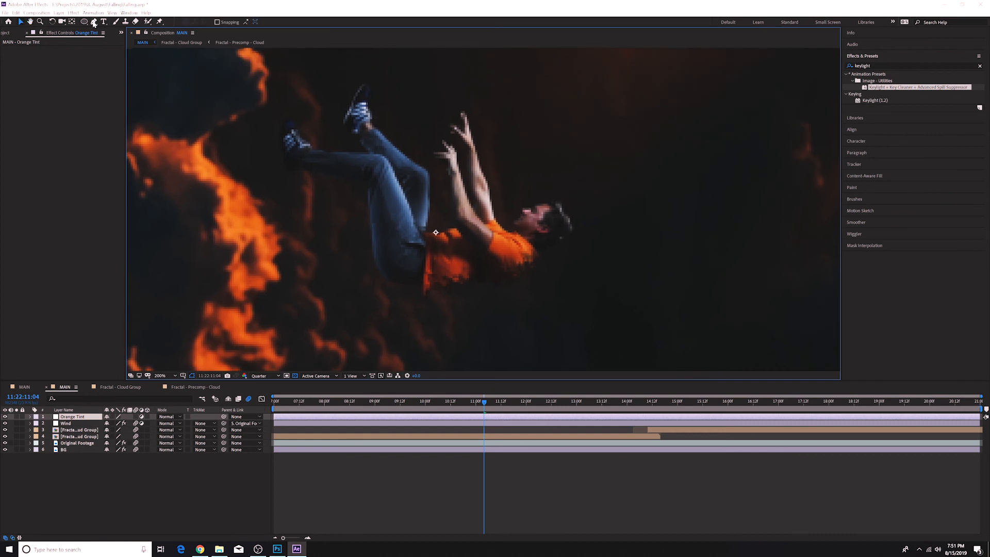
left_click(288, 120)
left_click_drag(287, 135, 289, 138)
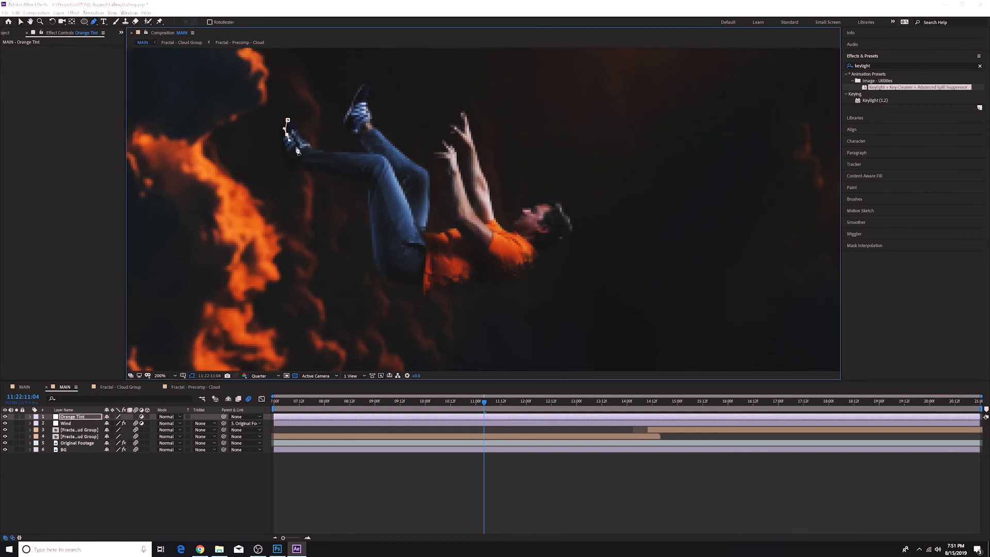
left_click(358, 168)
left_click(379, 173)
left_click(385, 192)
left_click(393, 214)
left_click(399, 233)
left_click(407, 248)
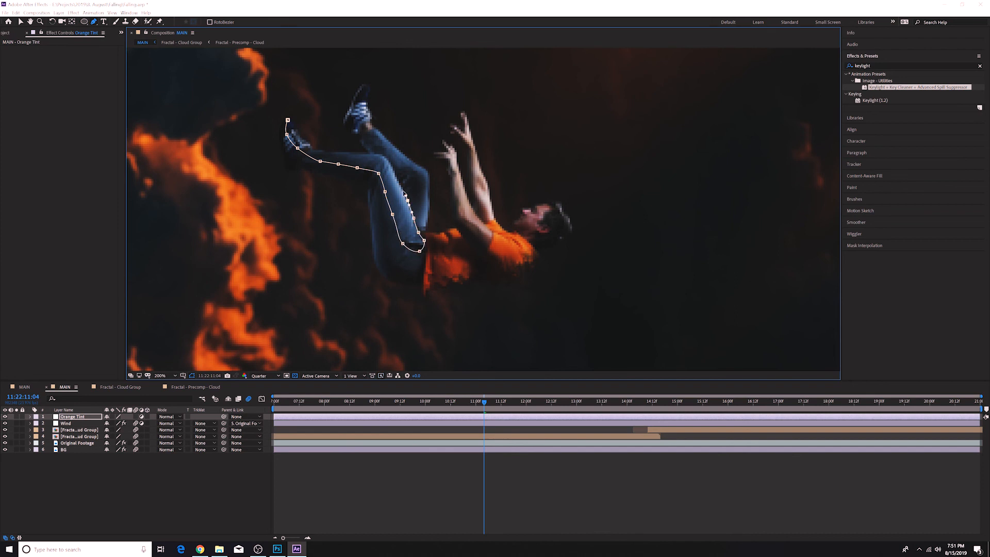
Undo the last mask points, then trace the leg's upper edge back to the foot and close the mask.
key("ctrl+z")
key("ctrl+z")
key("ctrl+z")
left_click(395, 178)
left_click_drag(373, 155, 368, 154)
left_click_drag(364, 154, 351, 154)
left_click_drag(340, 154, 322, 152)
left_click_drag(317, 151, 291, 127)
left_click(288, 120)
left_click(21, 22)
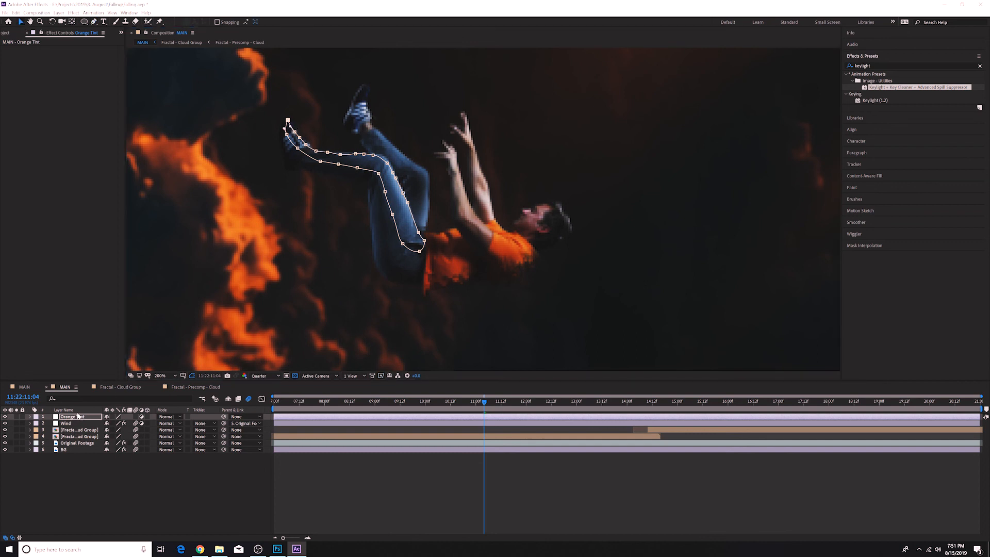
Apply Hue/Saturation to Orange Tint with Colorize on, Colorize Hue 11° and Colorize Saturation 70.
key("ctrl+space")
type("hue")
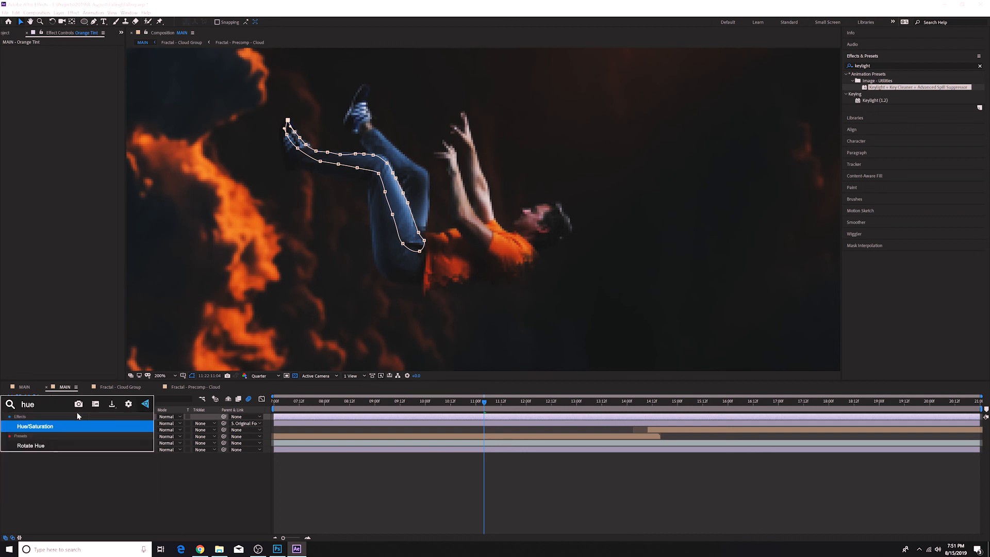
key("Return")
left_click(71, 143)
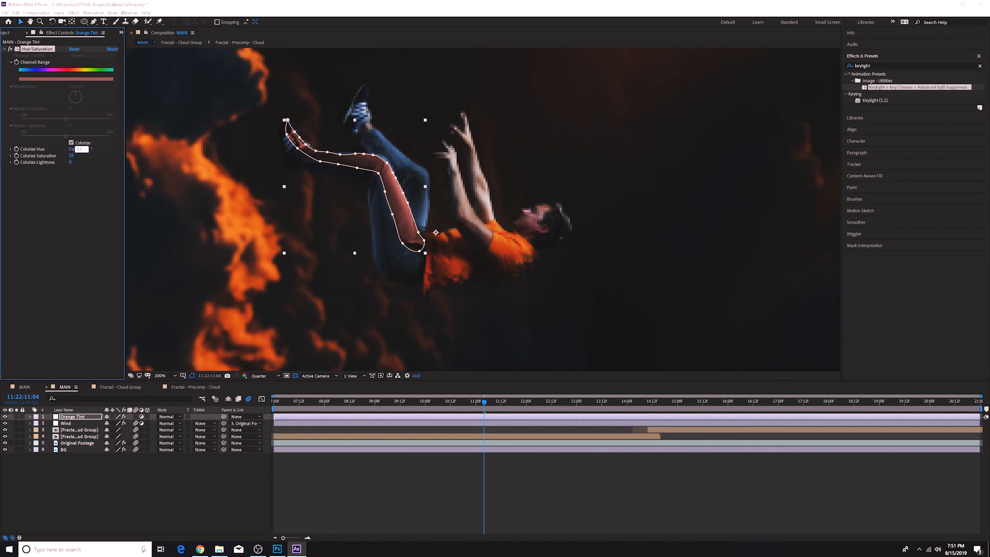
left_click(74, 155)
key("Return")
left_click(229, 502)
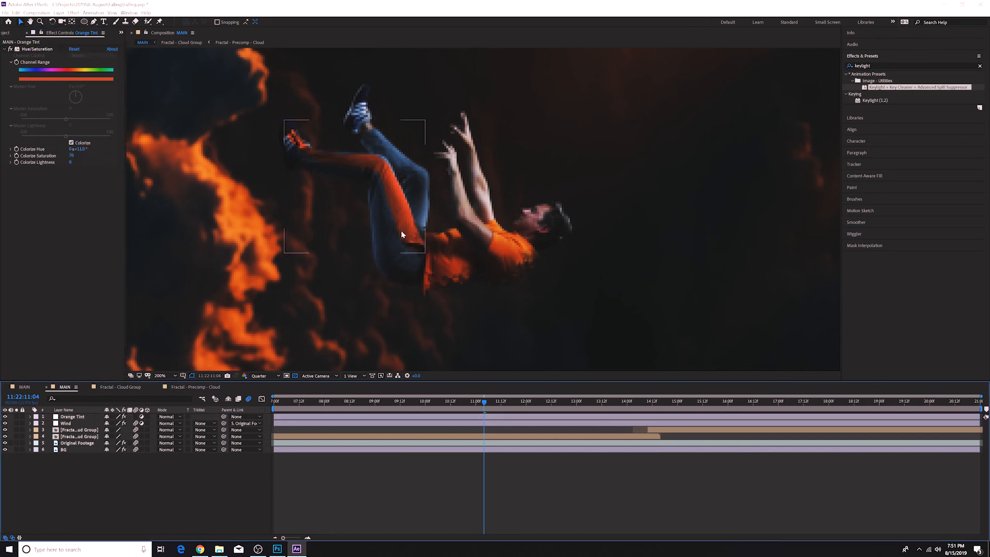
Set the Mask Feather of Orange Tint's leg mask to 20 pixels, trying 15 first.
left_click(390, 171)
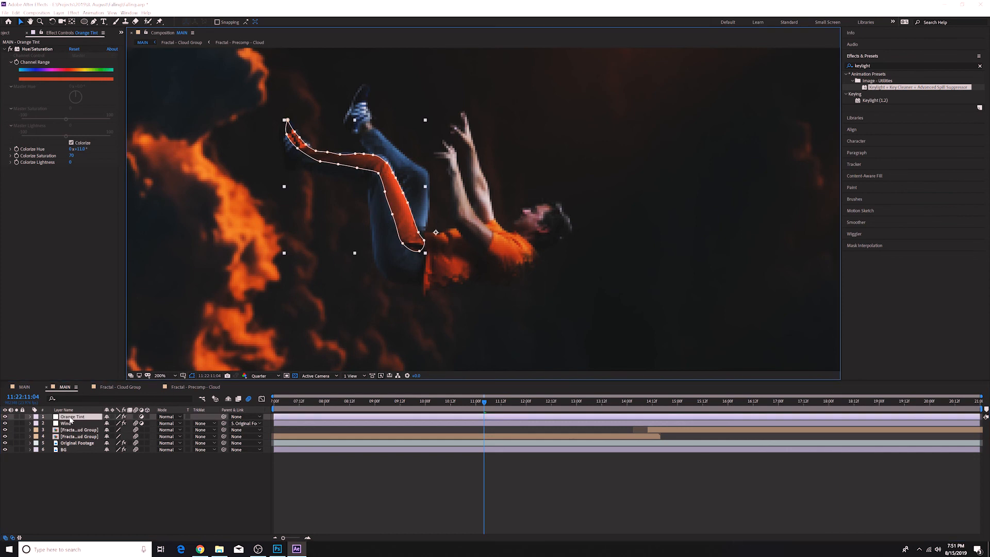
key("m")
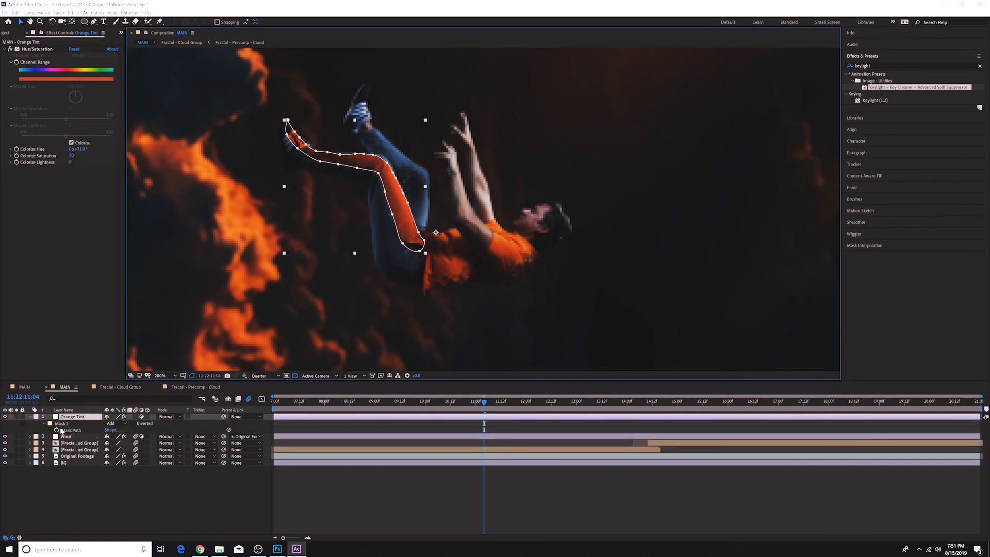
left_click(43, 424)
key("f")
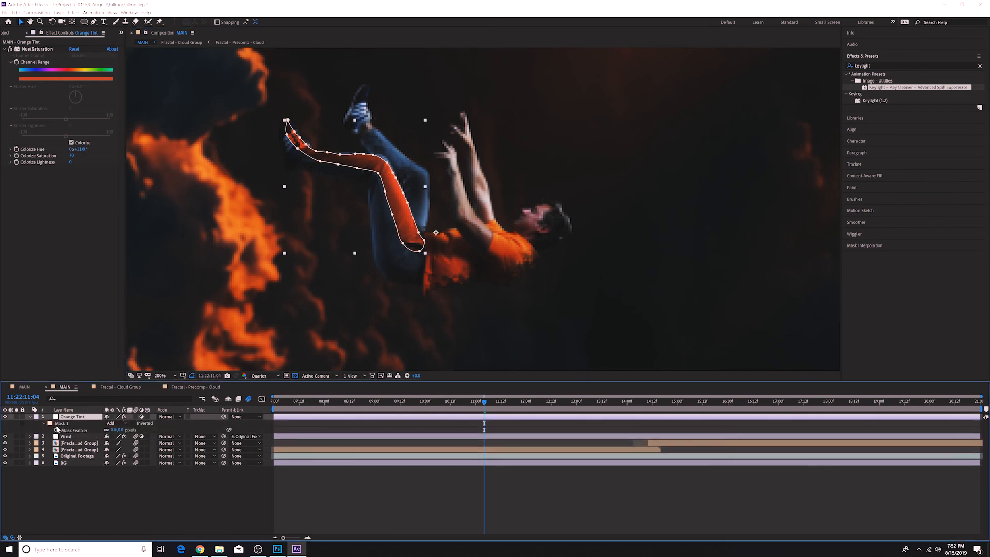
left_click(114, 430)
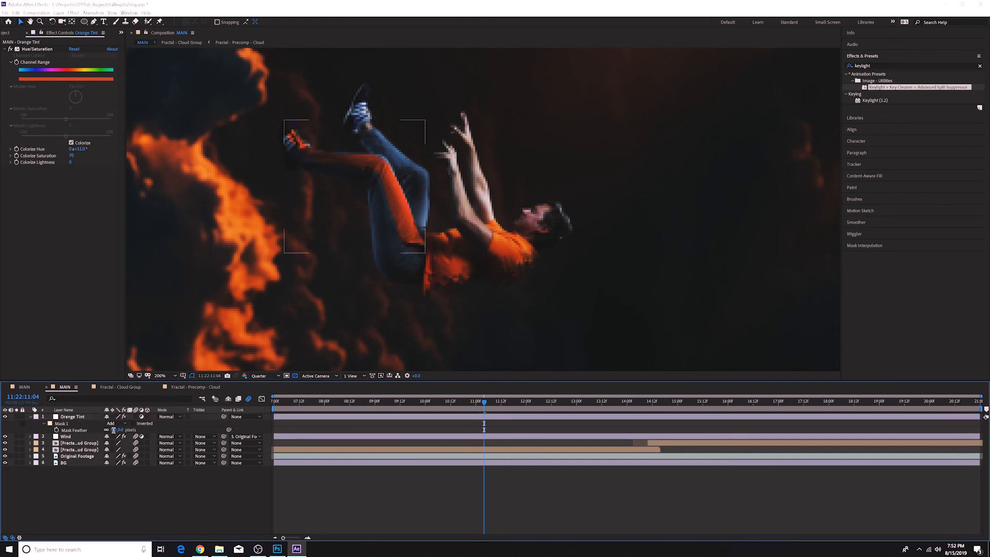
type("15")
key("Return")
left_click(114, 430)
type("20")
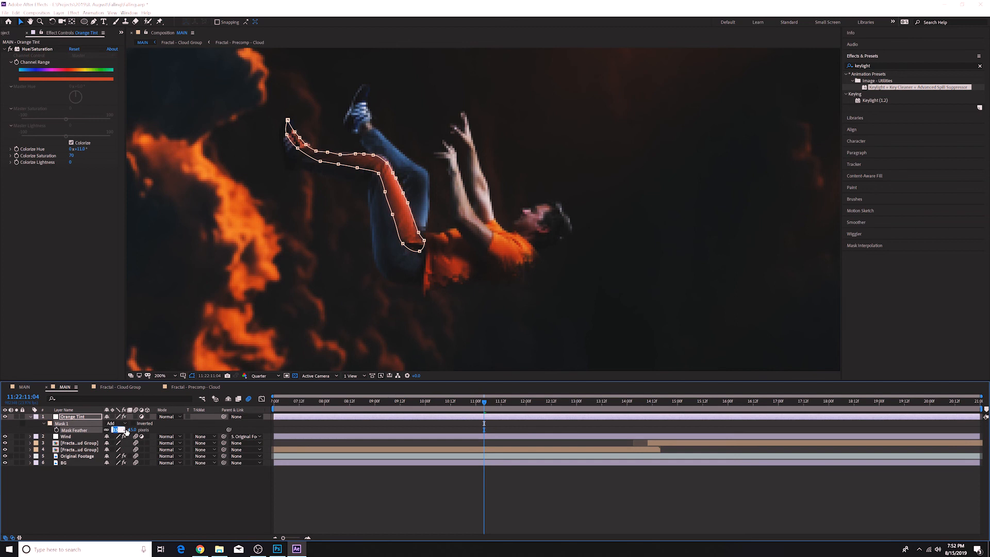
key("Return")
left_click(163, 495)
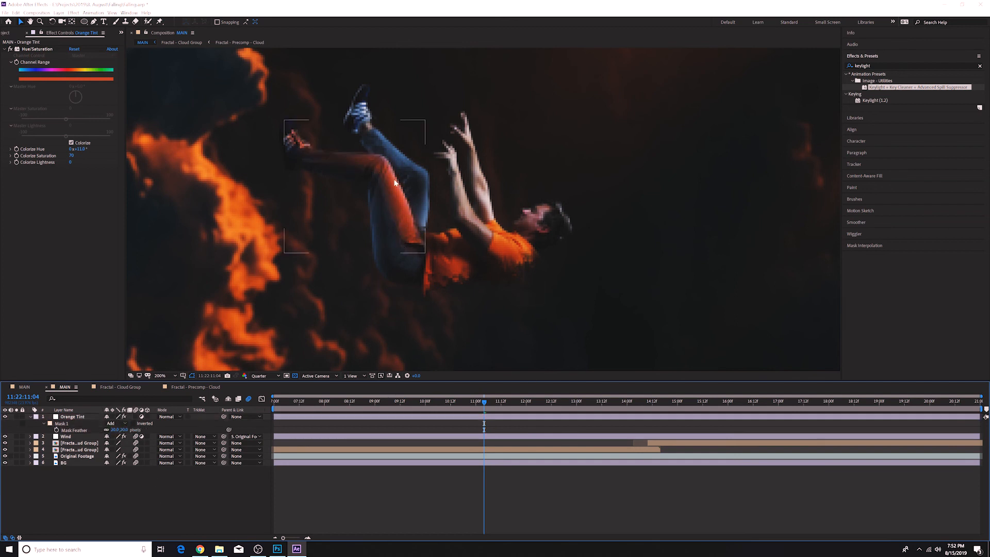
Set the Orange Tint layer's Opacity to 70% and return the composition view to 100%.
left_click(112, 425)
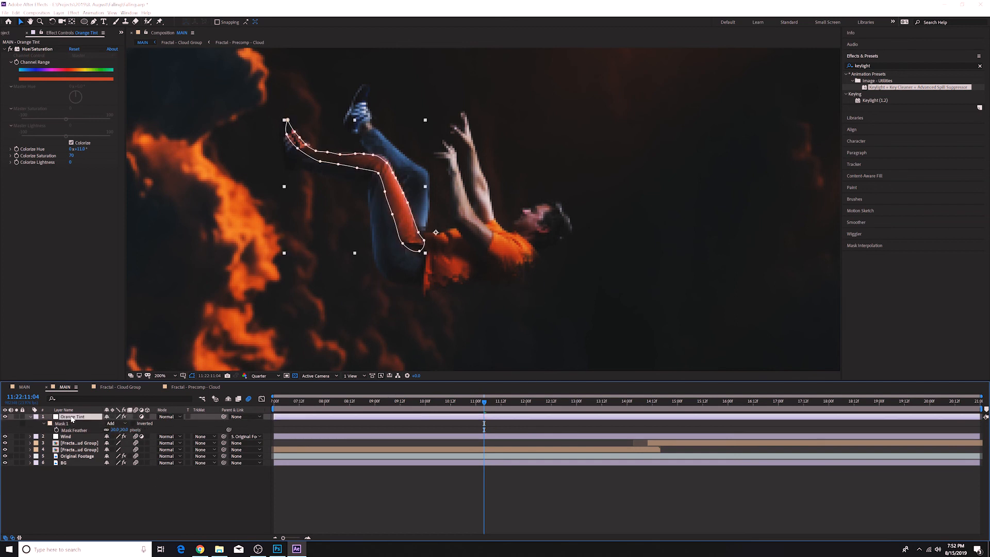
key("t")
left_click(108, 423)
type("70")
key("Return")
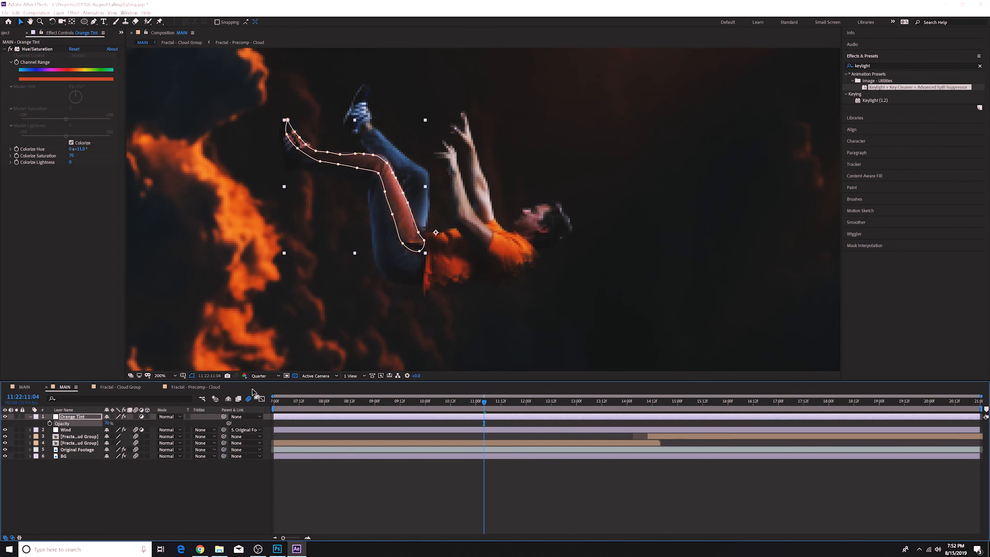
left_click(160, 376)
left_click(165, 461)
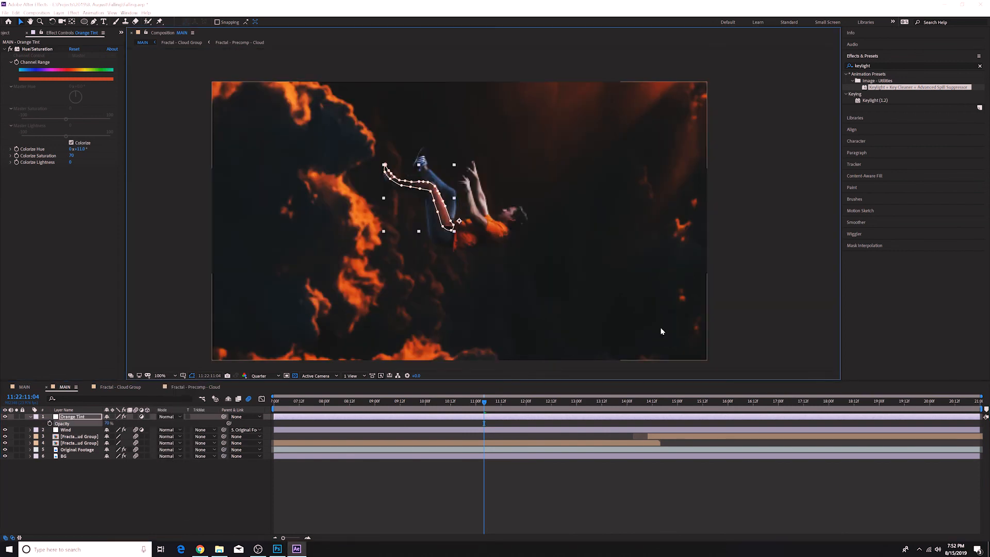
Parent the Orange Tint layer to the Original Footage layer so the tint follows the falling man.
left_click(731, 284)
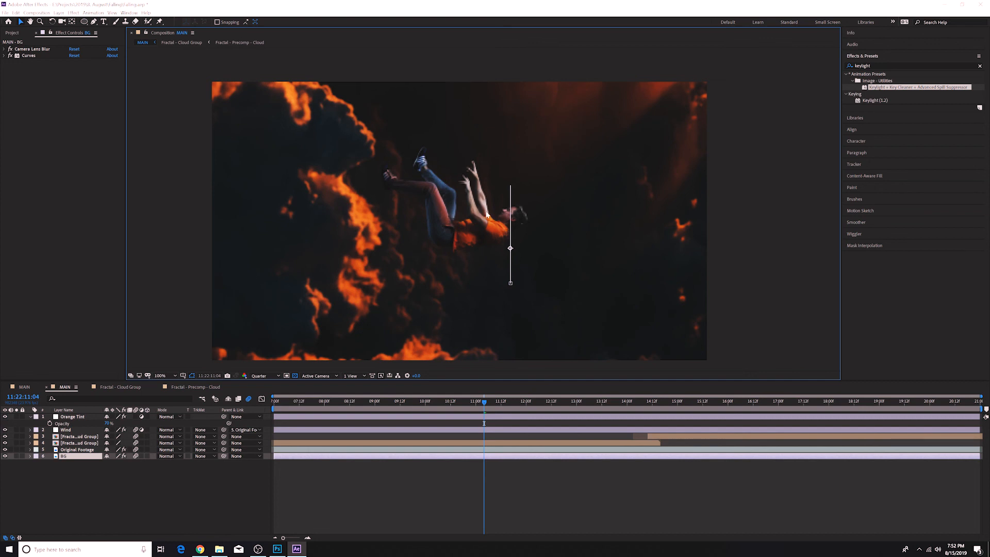
left_click(76, 417)
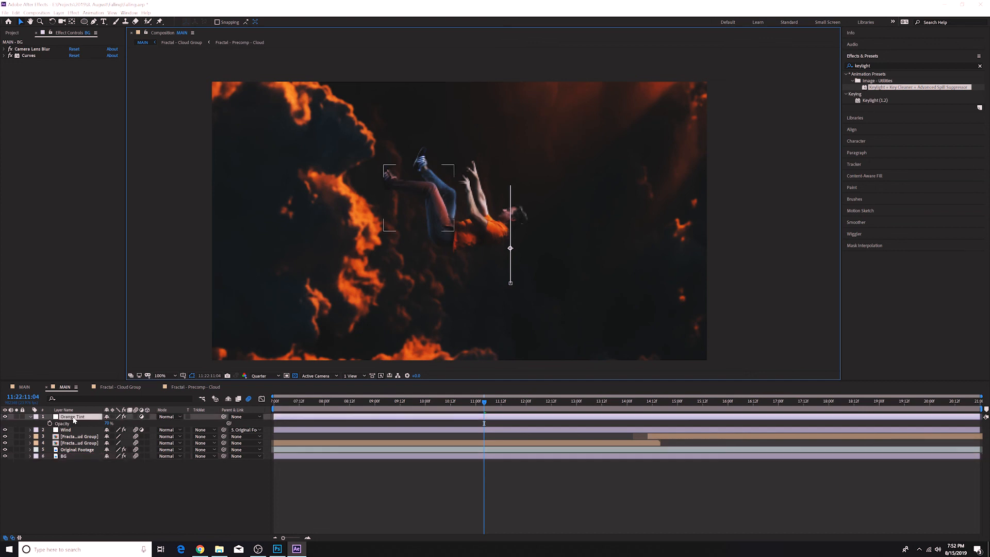
left_click(30, 416)
left_click(243, 419)
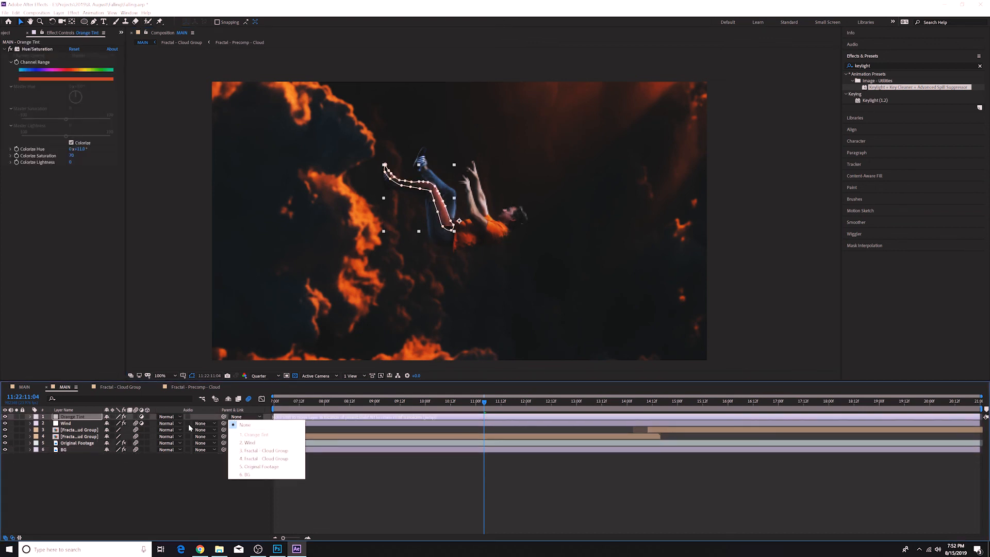
left_click_drag(225, 416, 87, 443)
Play the composition from its start to check how the orange tint follows the leg.
left_click_drag(485, 401, 313, 401)
key("Home")
key("space")
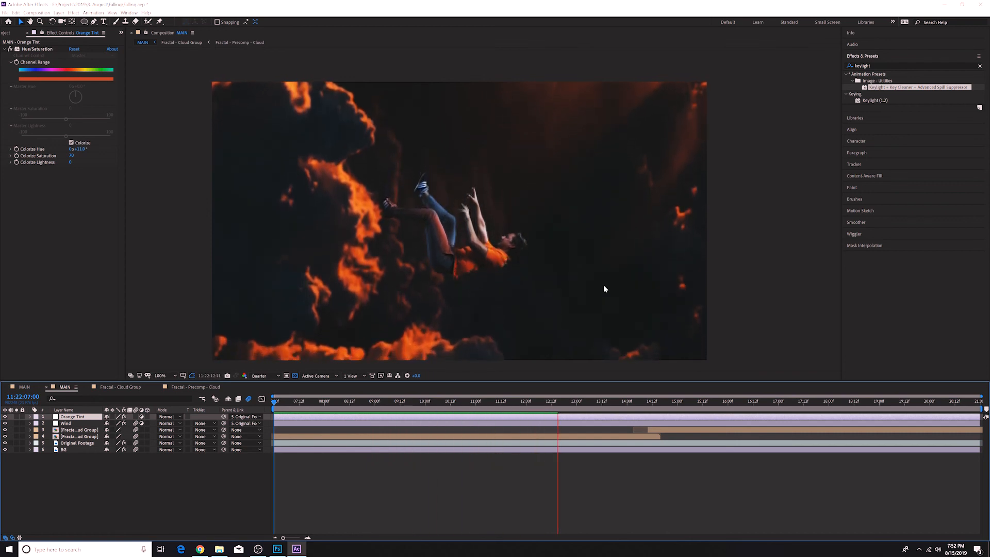
left_click(573, 403)
key("space")
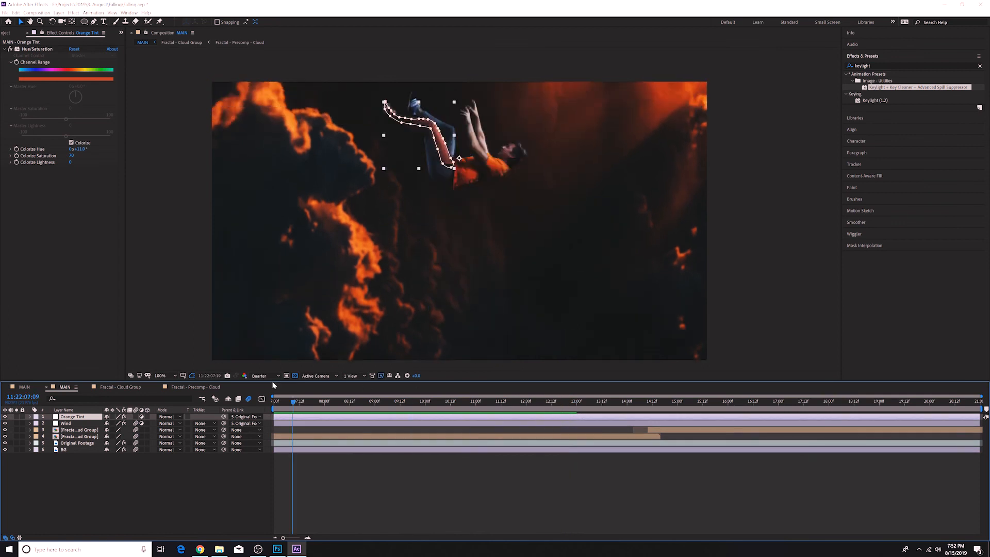
key("space")
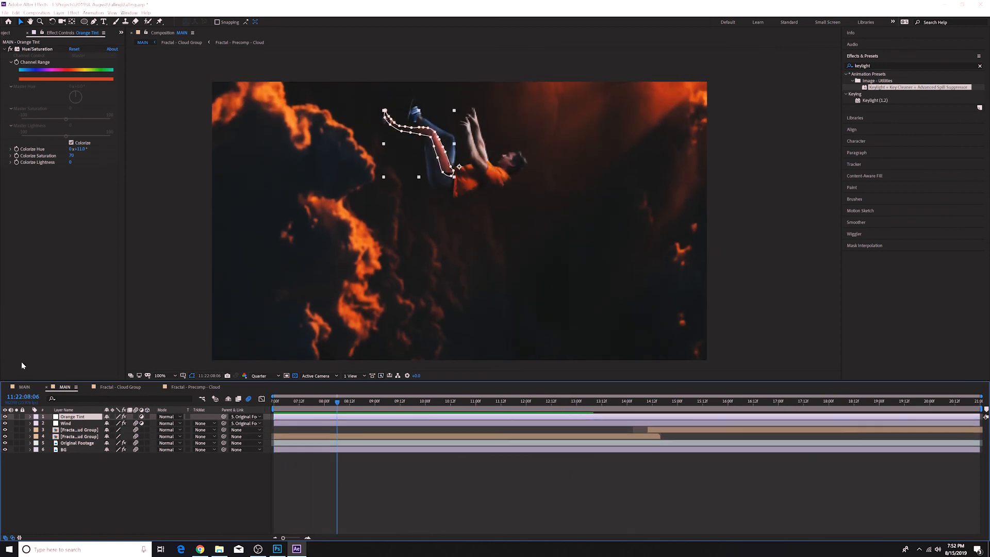
Open the other MAIN composition, the one with light beams and thunder layers, and preview its opening second.
left_click(23, 388)
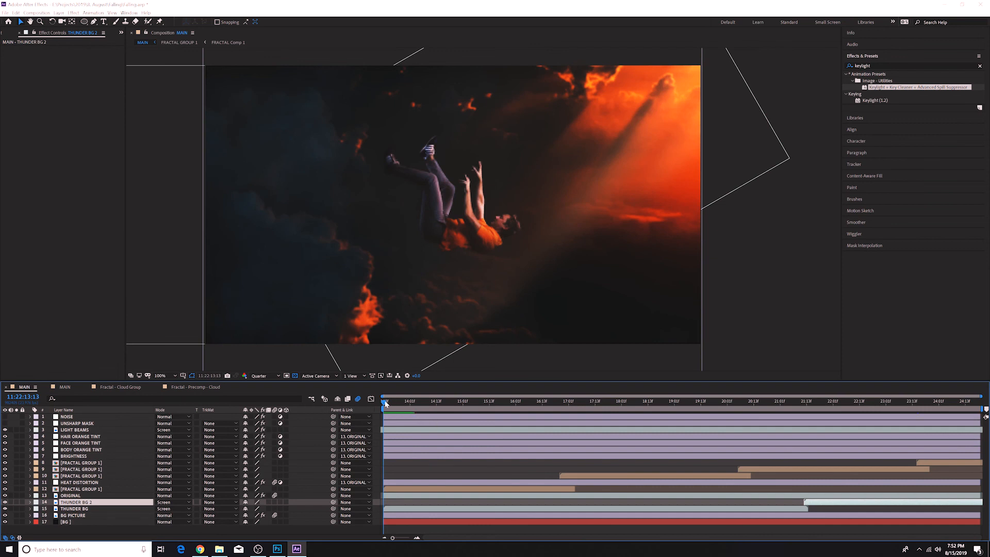
key("space")
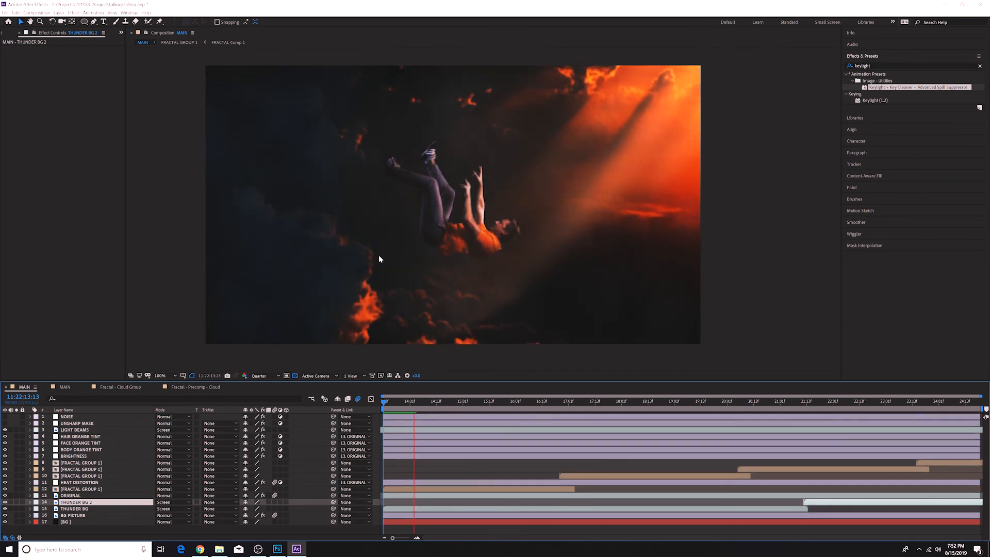
key("space")
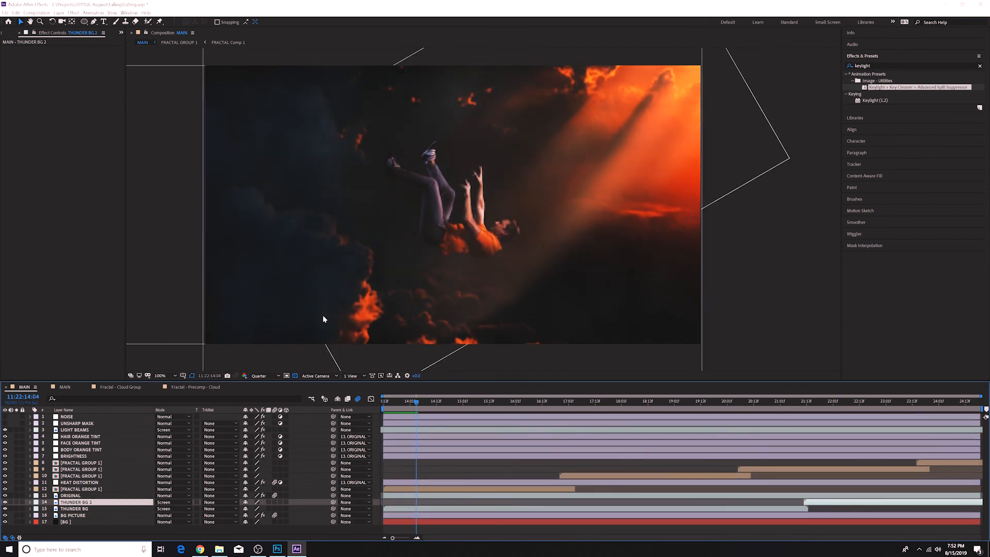
mouse_move(417, 402)
left_mouse_down()
mouse_move(374, 400)
mouse_move(449, 404)
mouse_move(361, 409)
mouse_move(415, 405)
left_mouse_up()
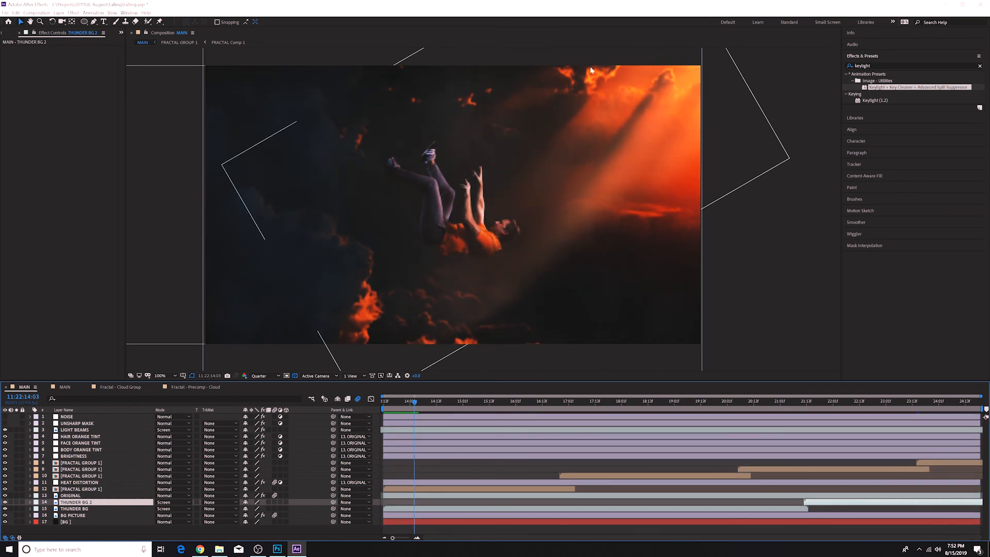
Review the body, face and hair orange tint layers and LIGHT BEAMS, and make the UNSHARP MASK layer visible.
left_click(73, 449)
left_click(74, 443)
left_click(75, 436)
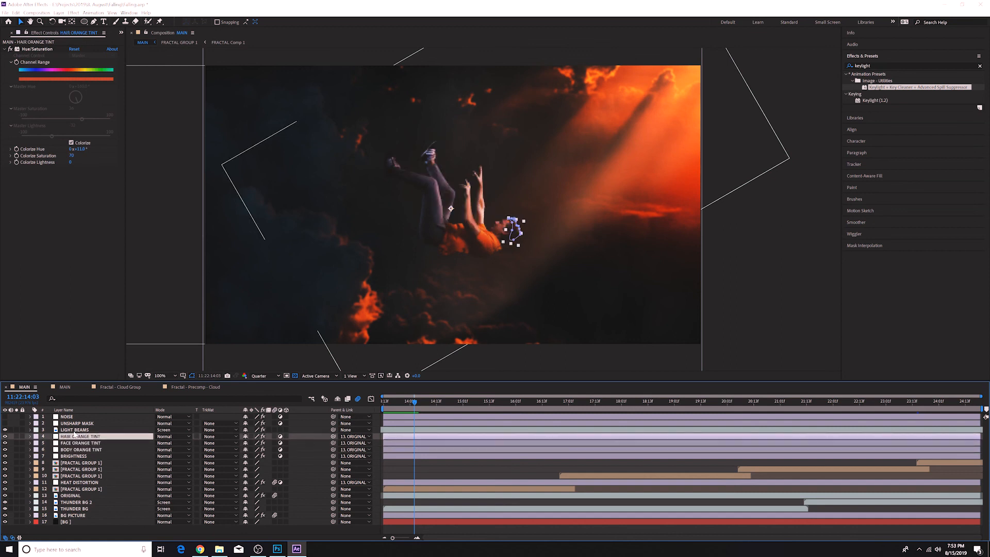
left_click(75, 430)
left_click(74, 423)
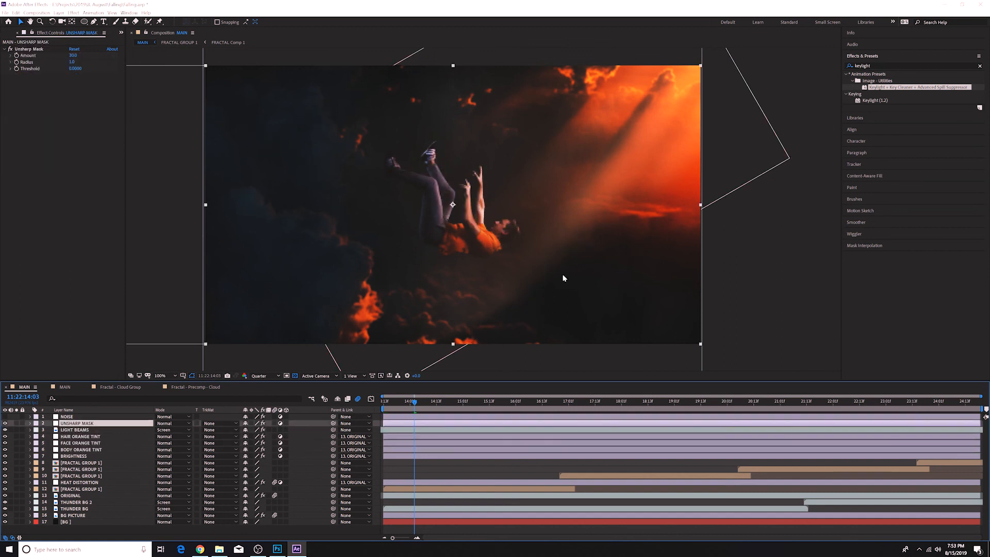
Make the NOISE layer visible with Use Color Noise off and Amount of Noise 2%, and set the preview resolution to Full.
left_click(69, 418)
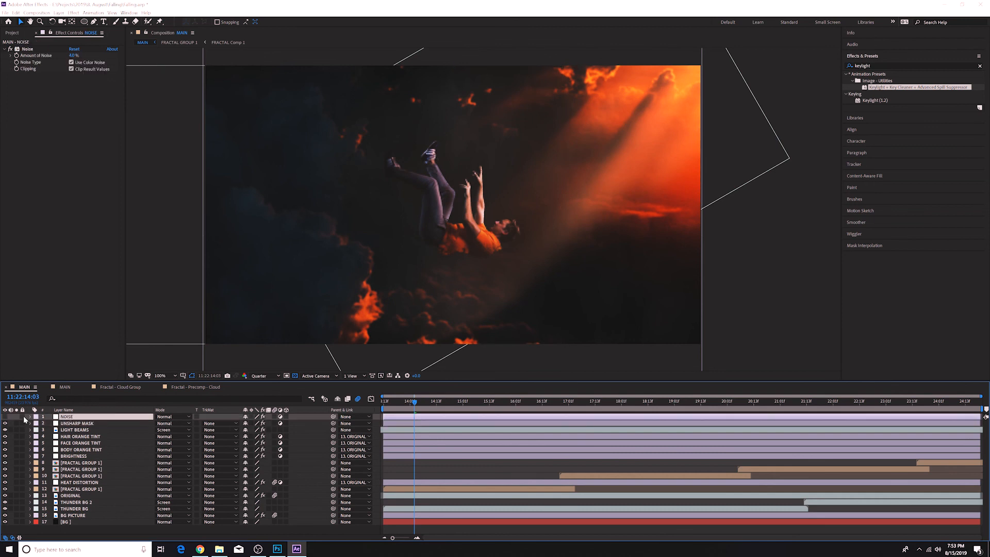
left_click(5, 417)
left_click(71, 62)
left_click(73, 55)
type("2")
key("Return")
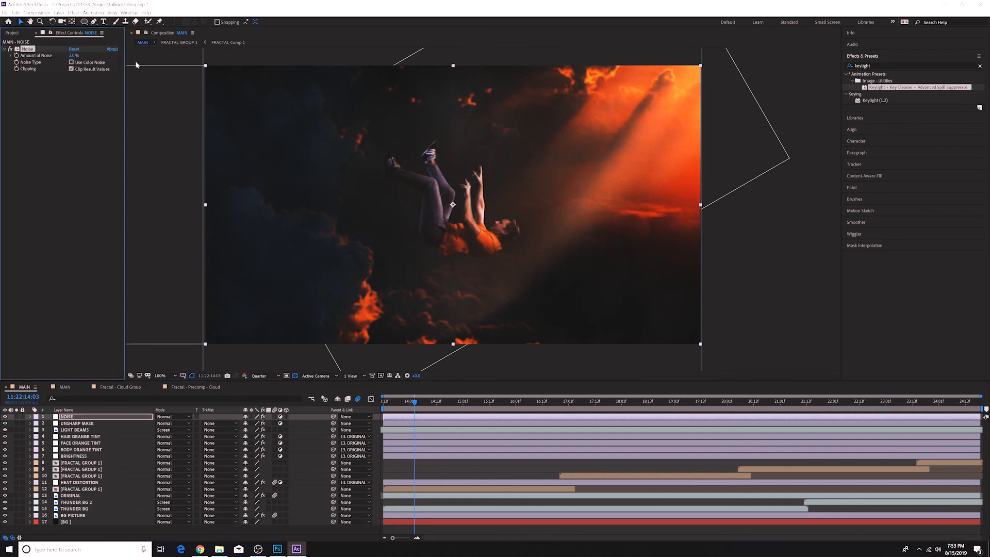
left_click(261, 376)
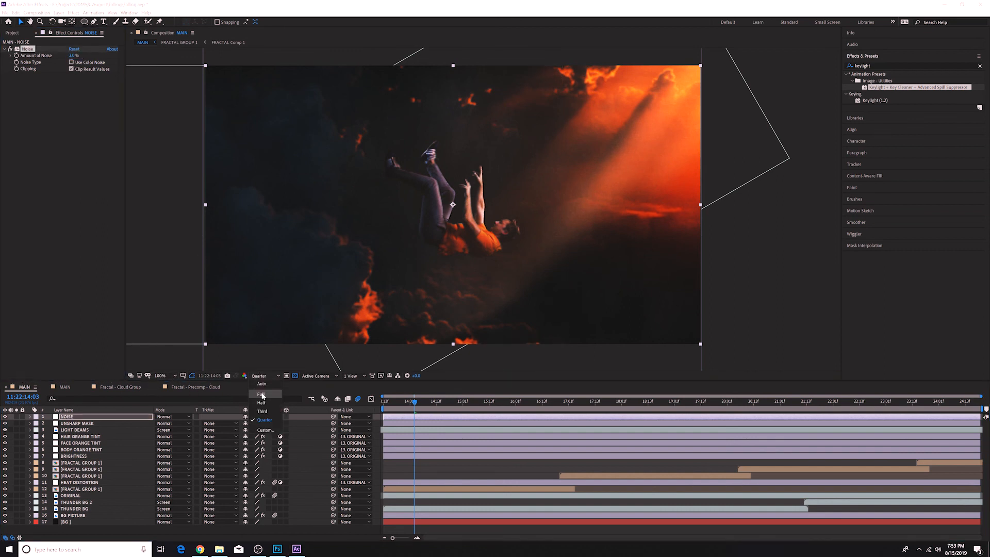
left_click(261, 393)
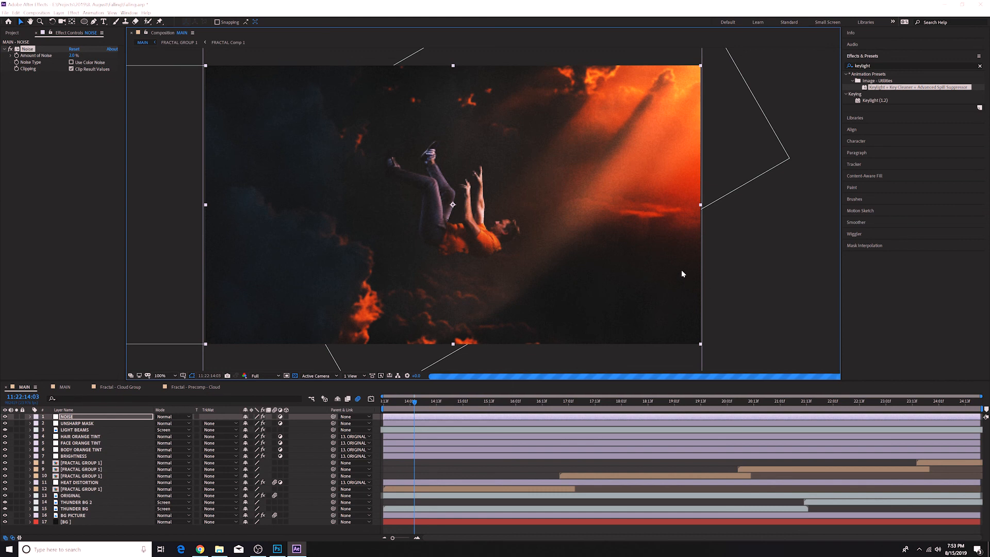